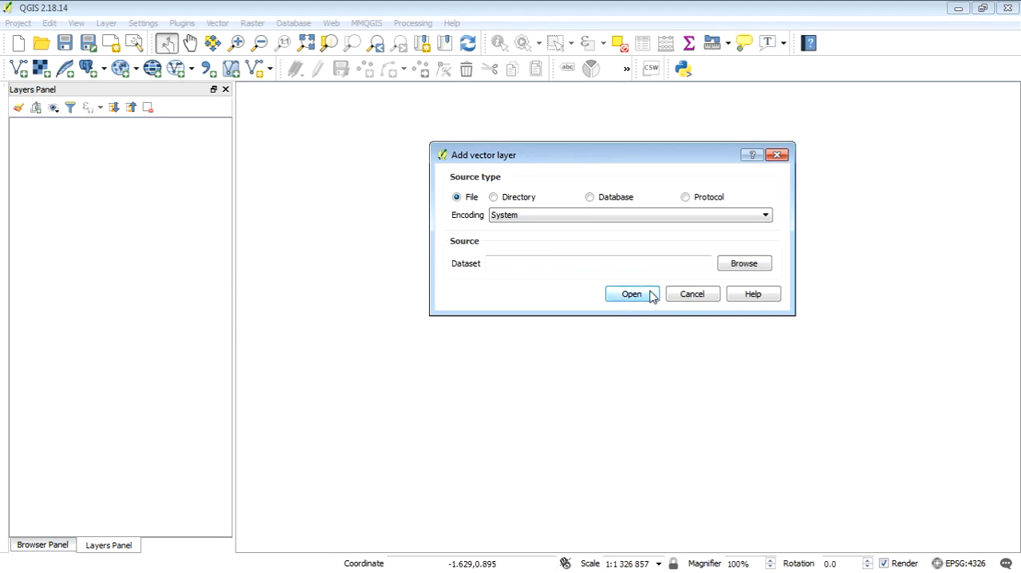
Browse for the vector dataset in the H: drive folder GIS\Spatial\Vector\Surveyor General\WC - SG Shape July 10.
click(651, 294)
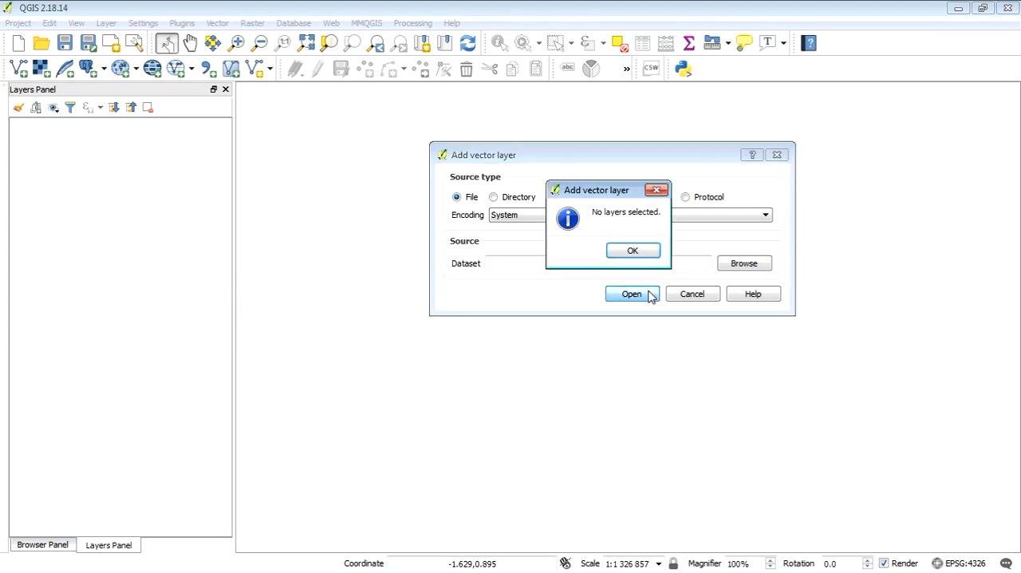
click(636, 251)
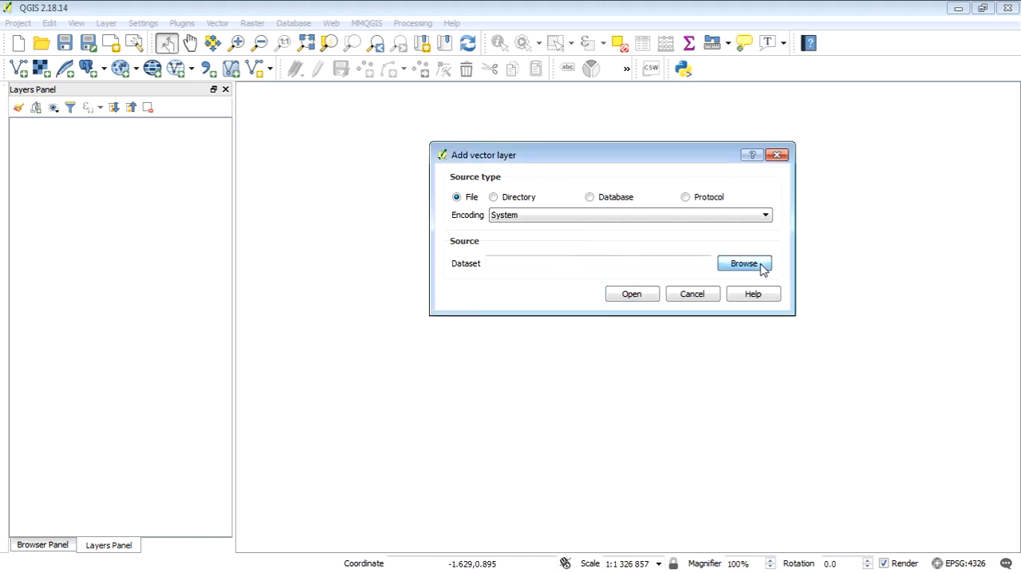
click(756, 265)
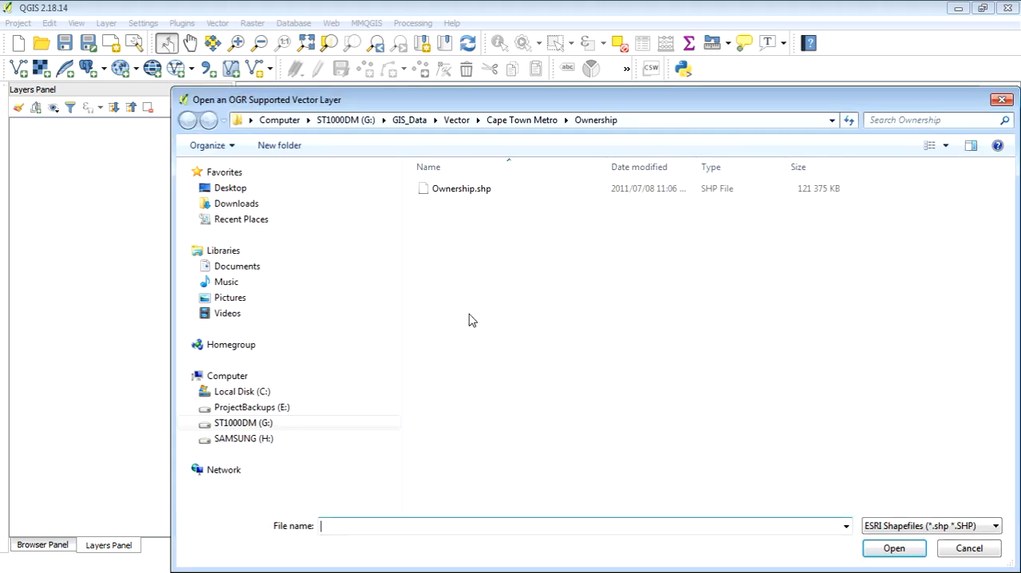
click(237, 188)
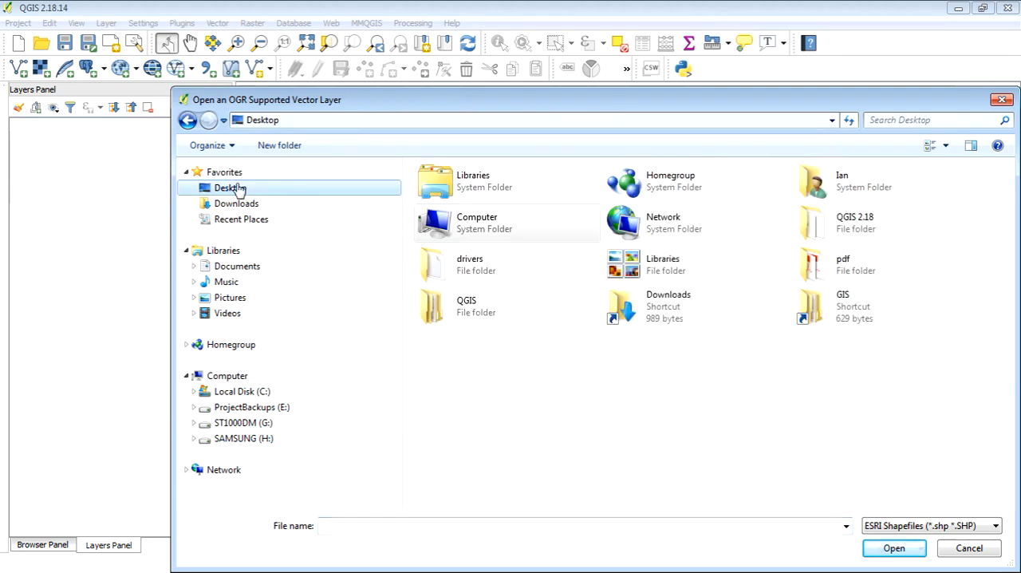
double_click(856, 312)
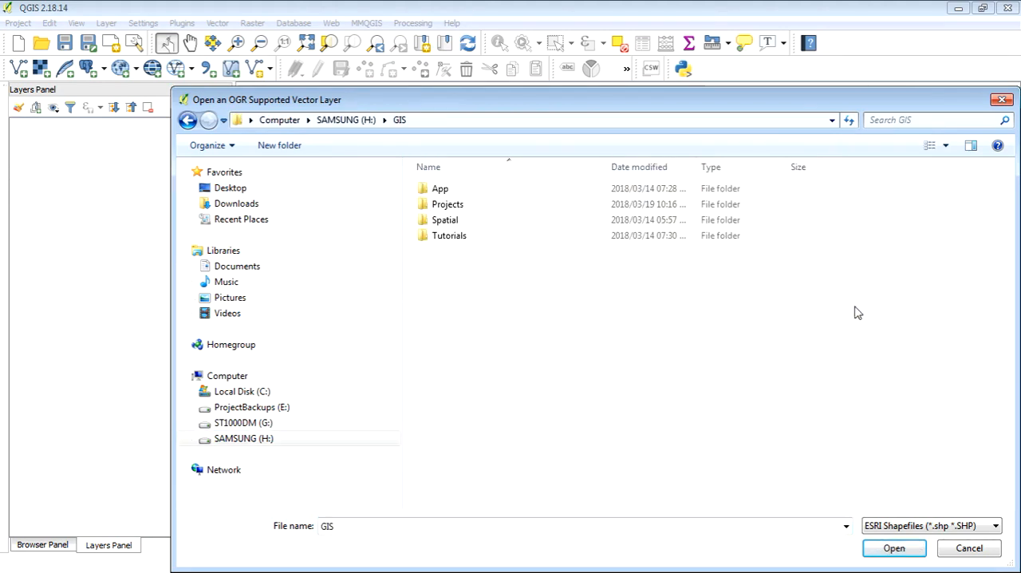
double_click(469, 226)
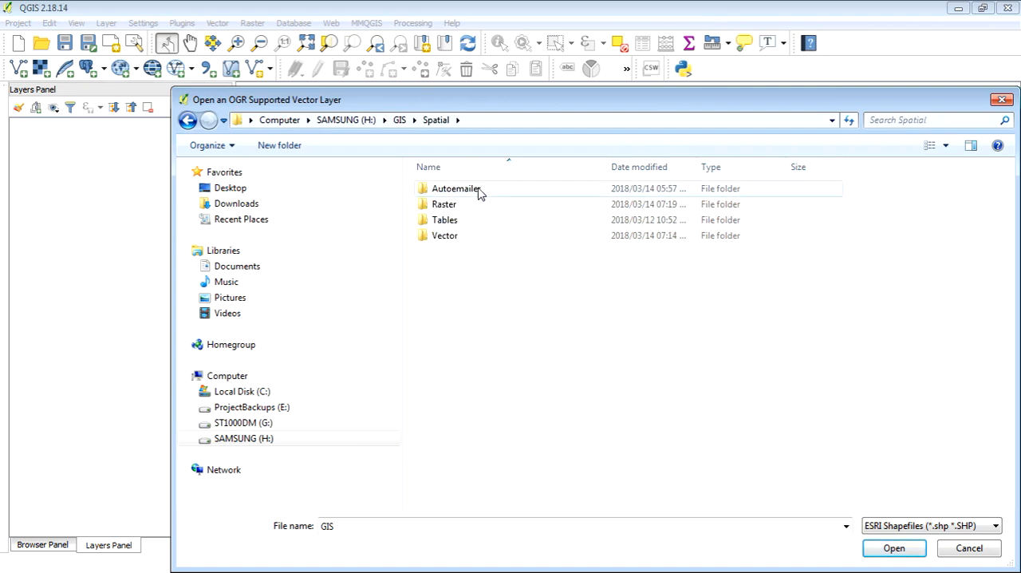
double_click(461, 236)
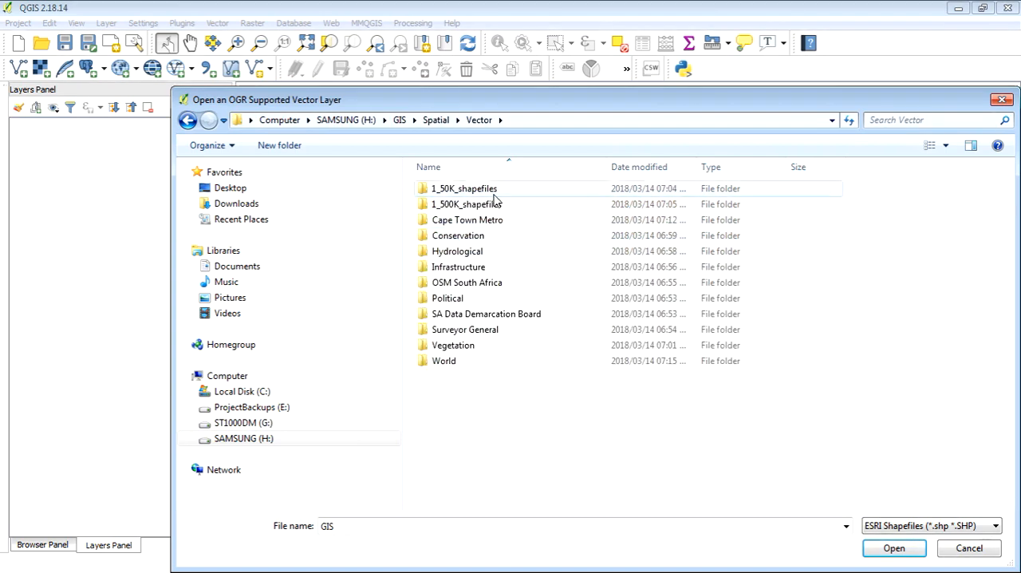
double_click(495, 330)
double_click(470, 189)
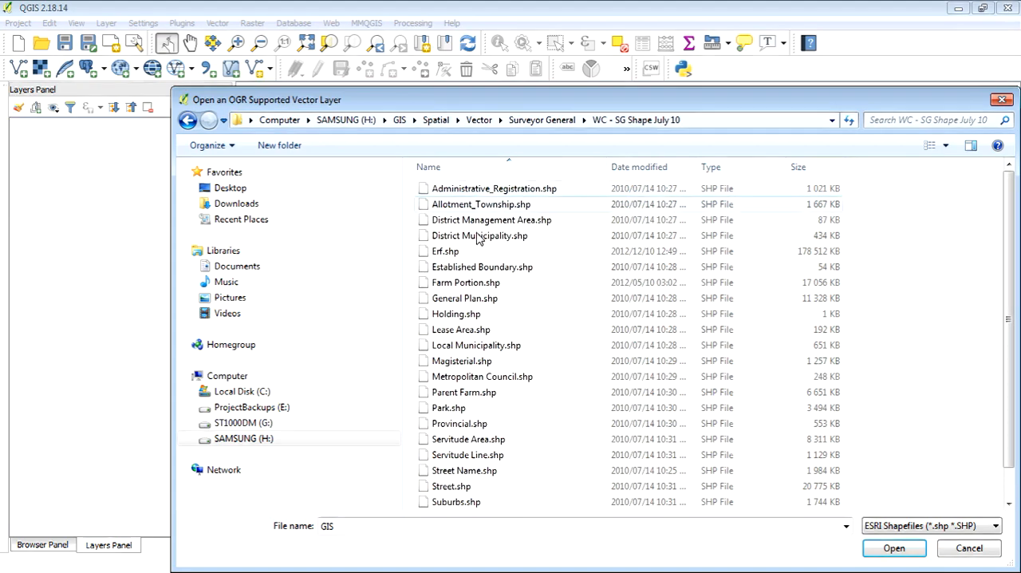
Choose the Erf.shp shapefile as the dataset and add it to the map as a vector layer.
click(479, 254)
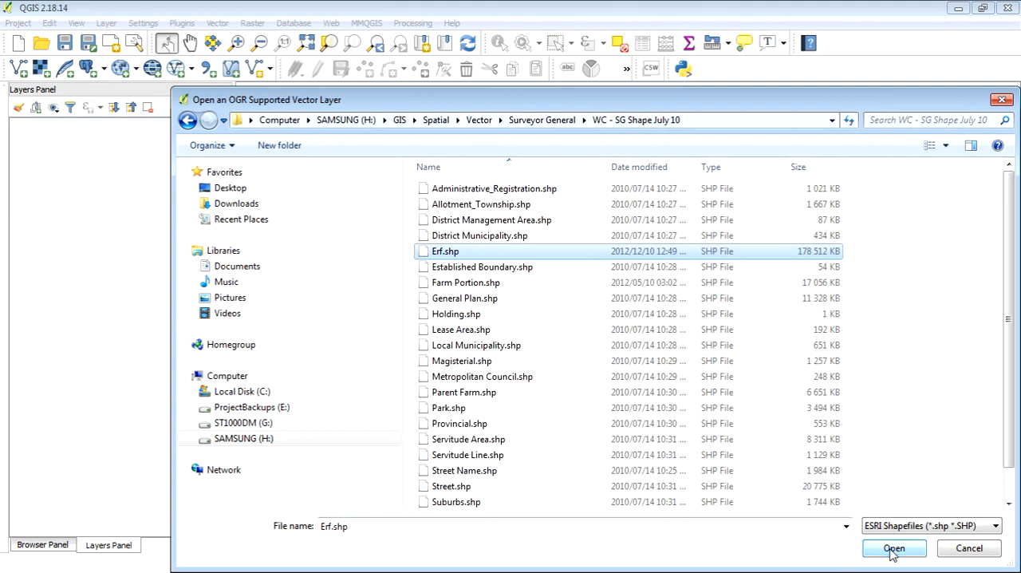
drag(700, 103, 699, 99)
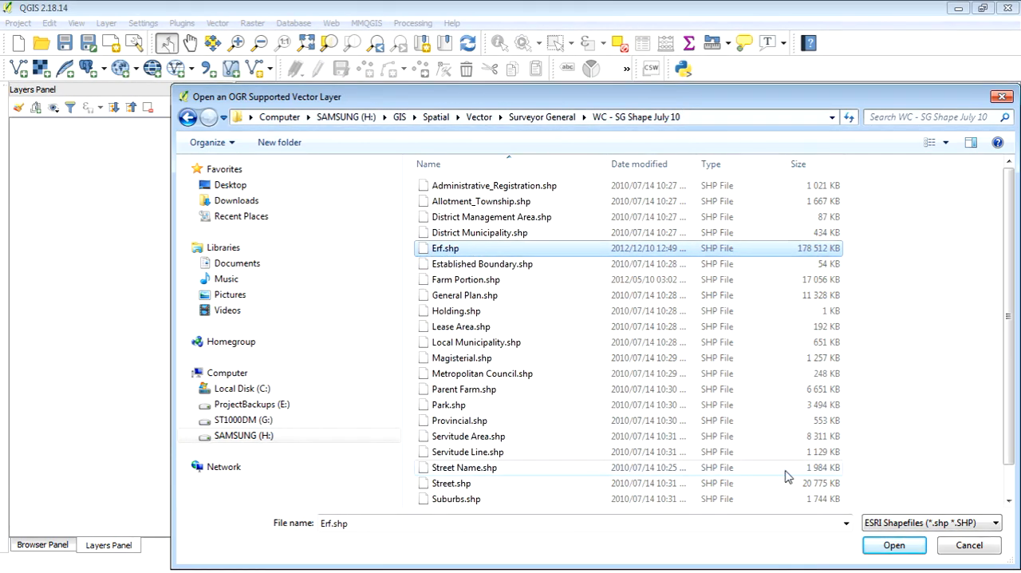
click(894, 546)
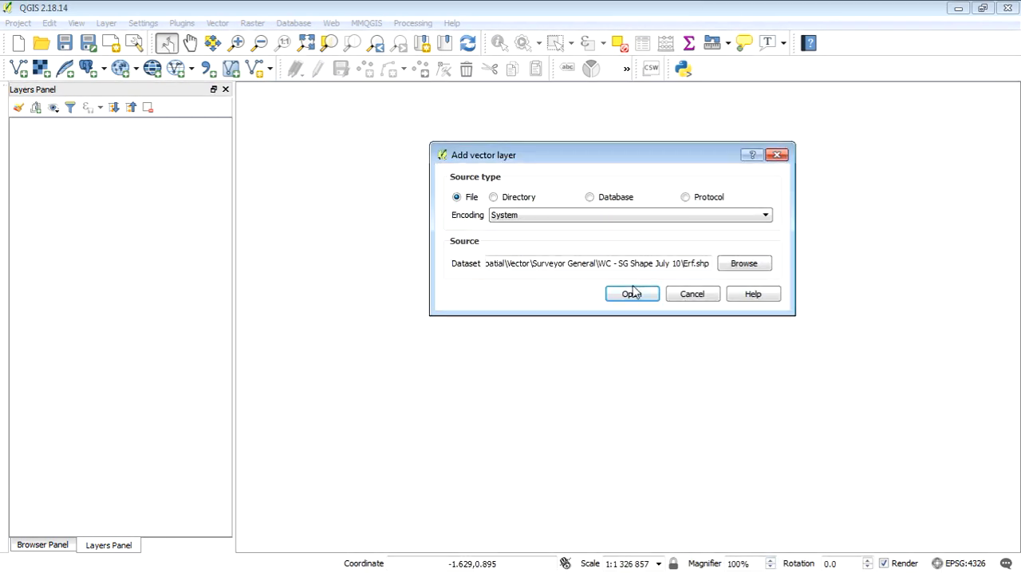
click(630, 295)
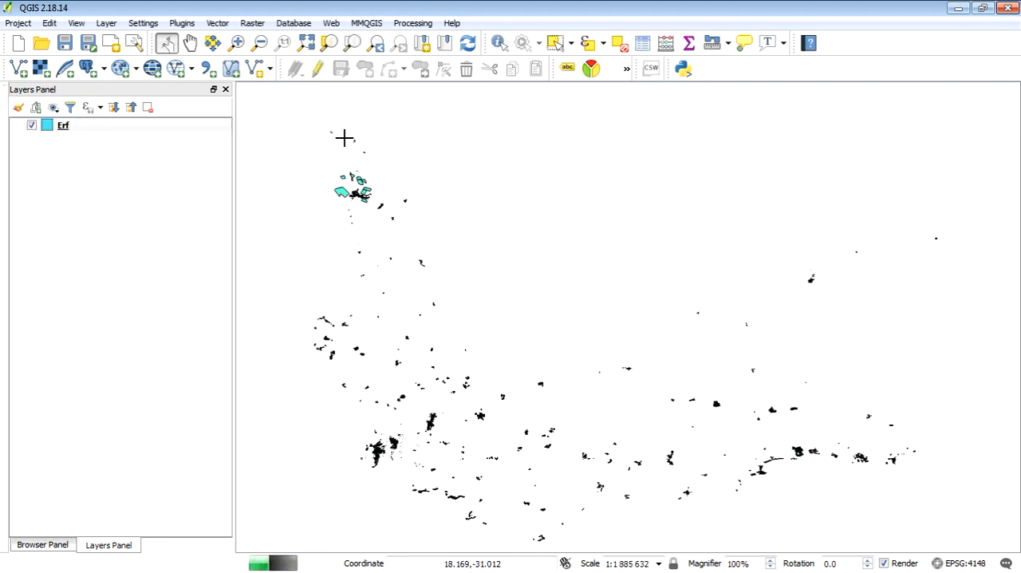
Select the Erf parcels around the Cape Town city bowl and its adjoining suburbs with a rectangle.
click(236, 44)
drag(338, 420, 442, 490)
drag(510, 184, 710, 403)
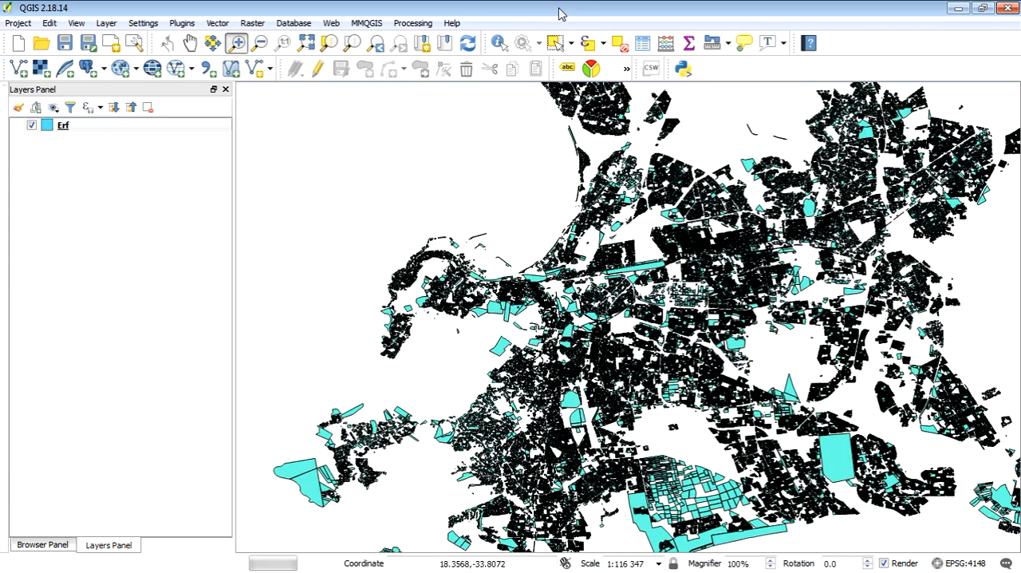
click(556, 43)
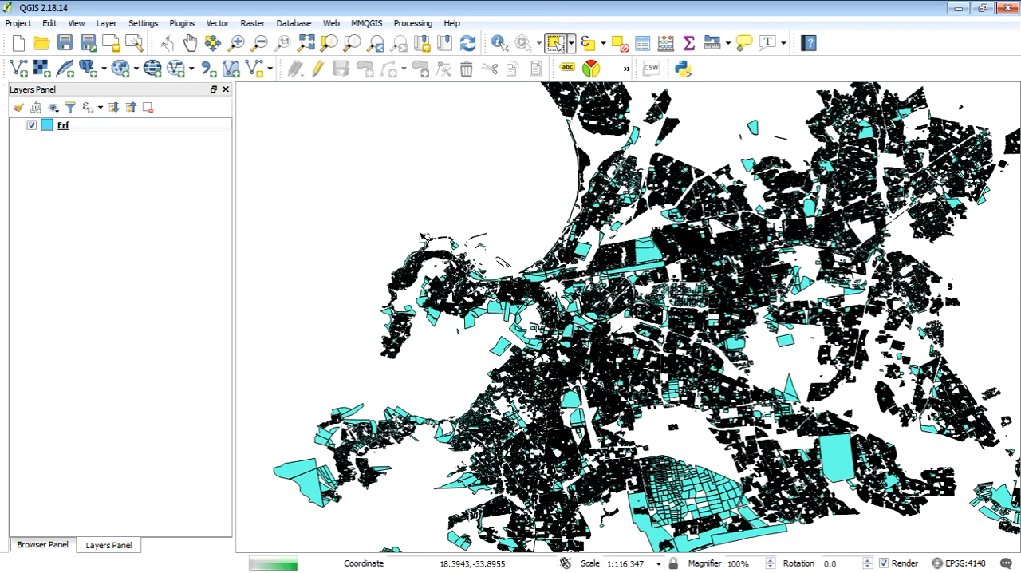
drag(394, 221, 682, 453)
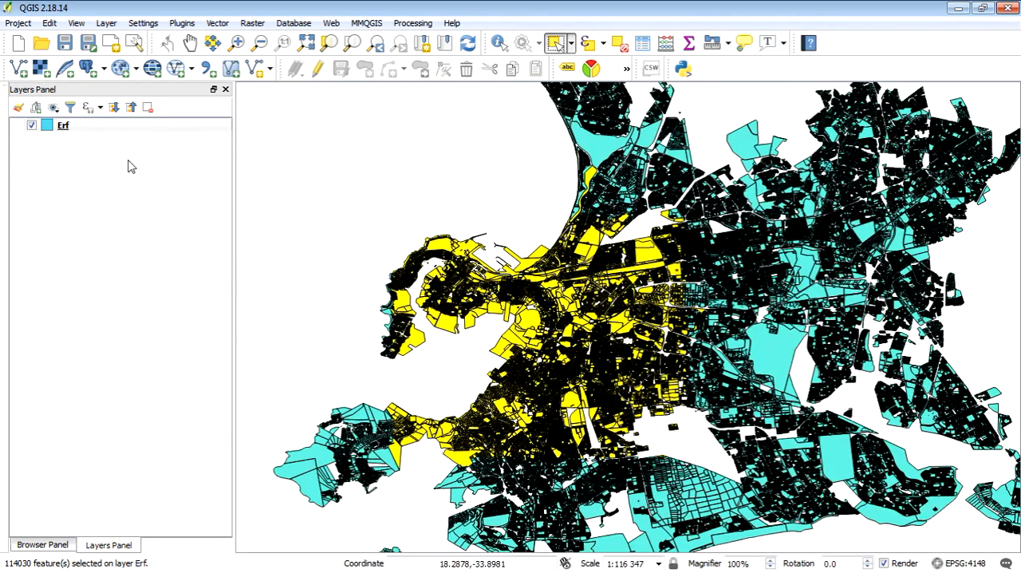
Start exporting the Erf layer and browse to H:\GIS\Projects\University Estate\GIS\Spatial\Vector as the output folder.
click(95, 127)
right_click(92, 124)
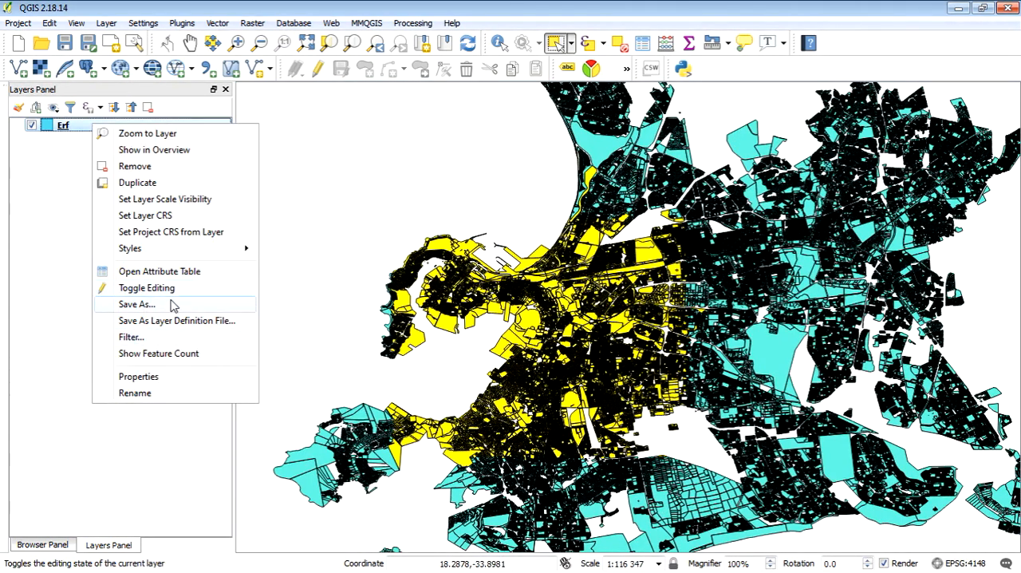
click(136, 304)
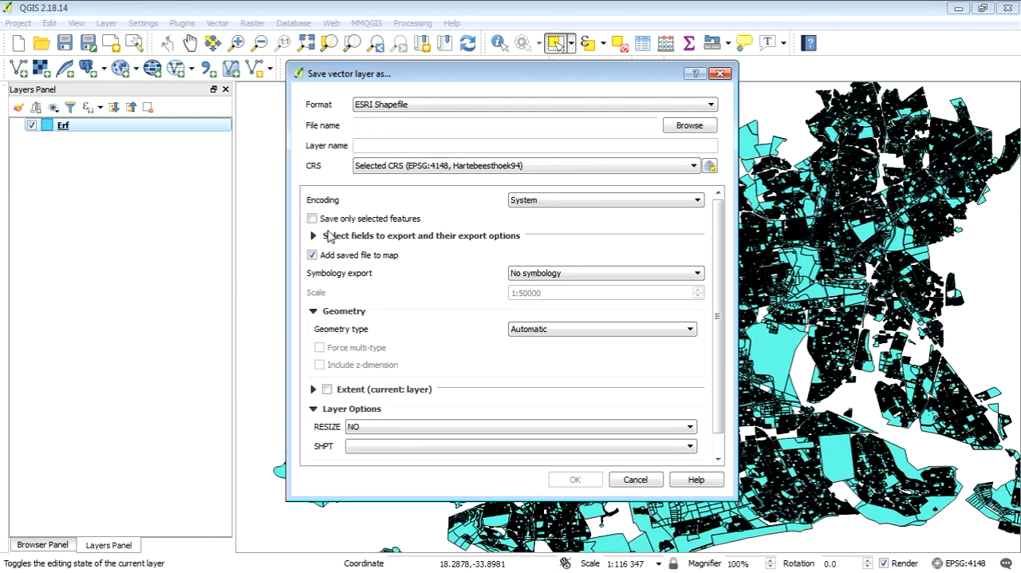
click(689, 126)
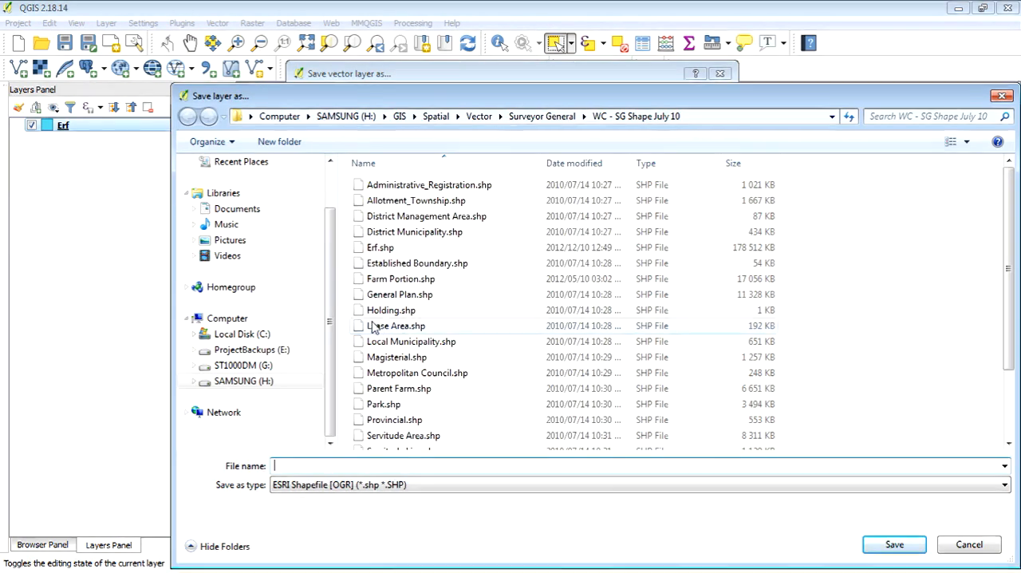
click(266, 381)
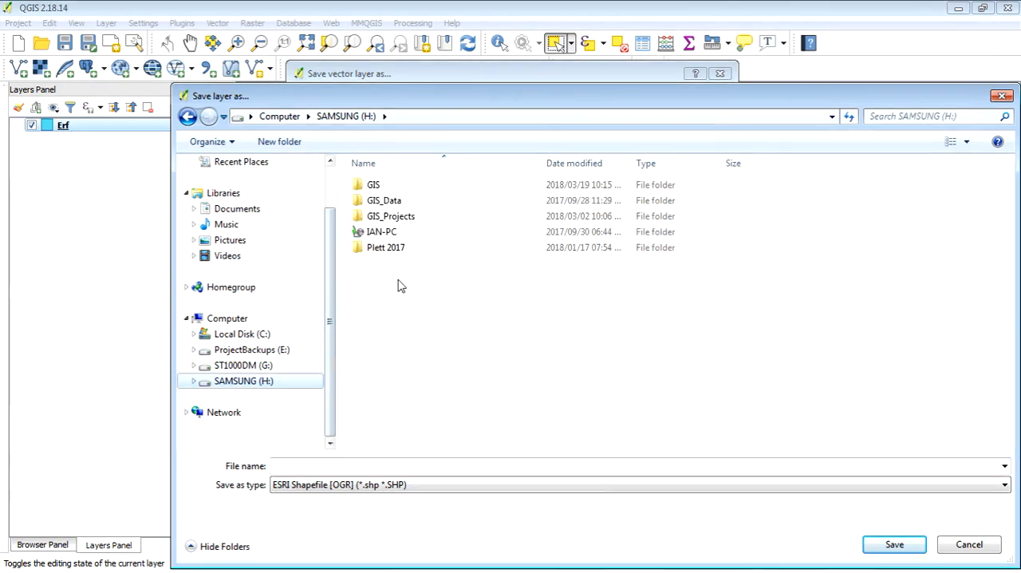
double_click(417, 186)
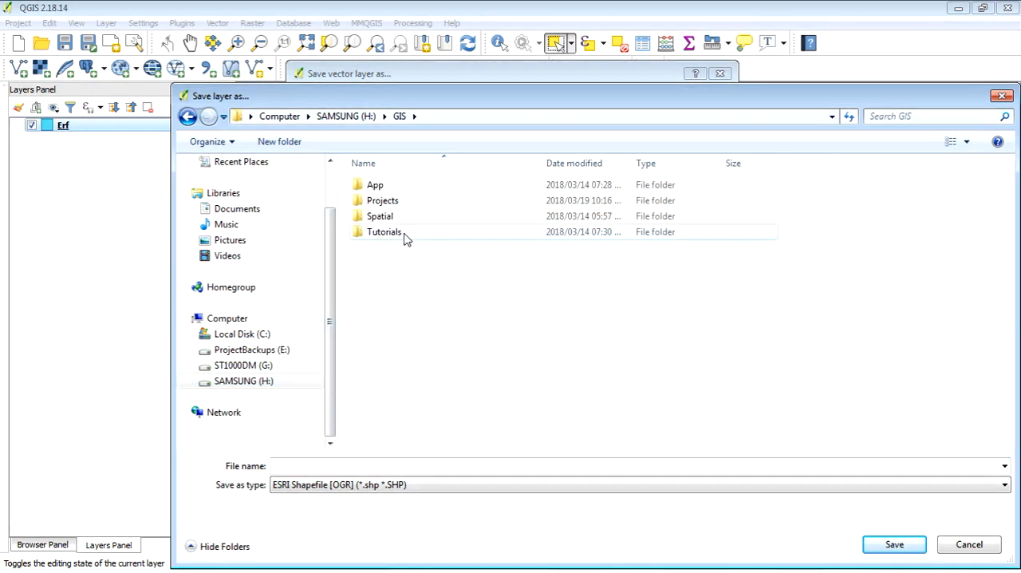
double_click(405, 203)
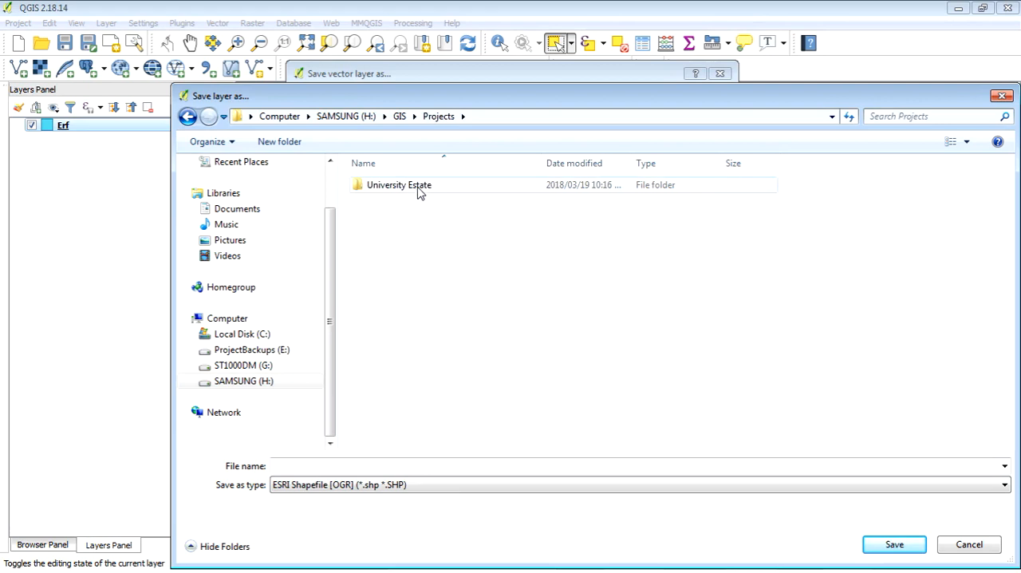
double_click(416, 189)
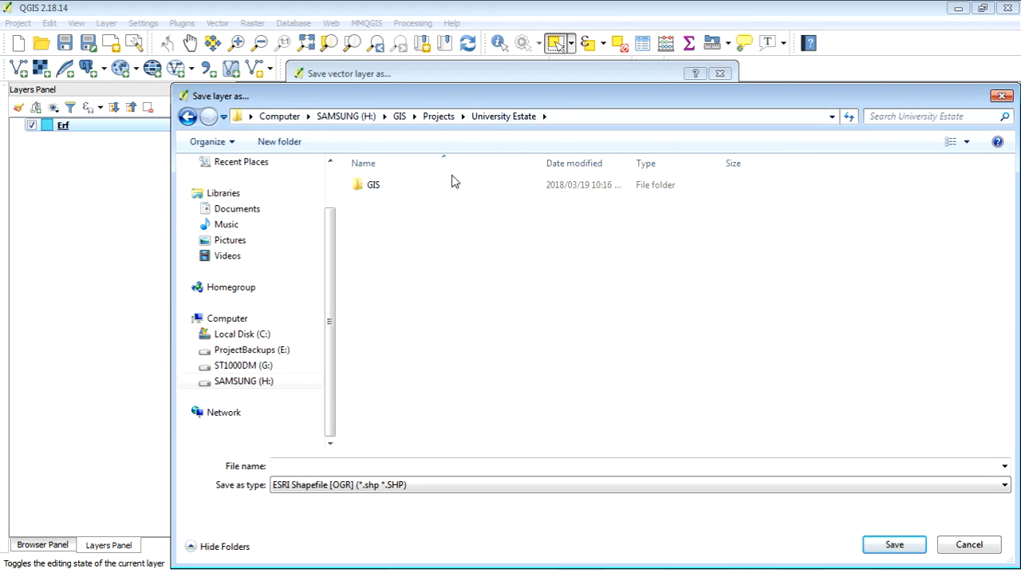
click(397, 187)
double_click(397, 187)
double_click(411, 202)
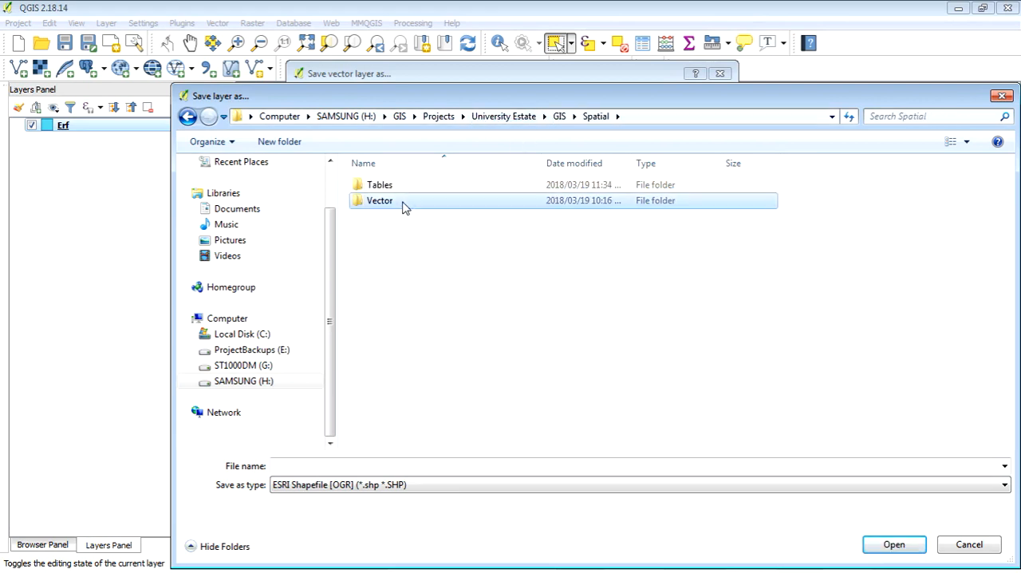
double_click(411, 201)
Name the output Erven and export only the selected features as an ESRI Shapefile added to the map.
click(305, 469)
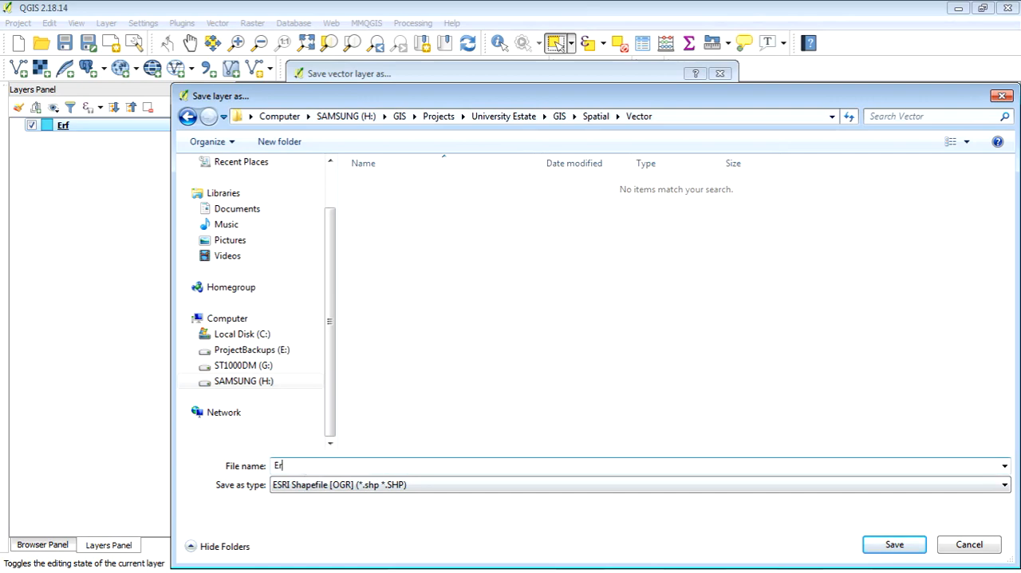
click(894, 549)
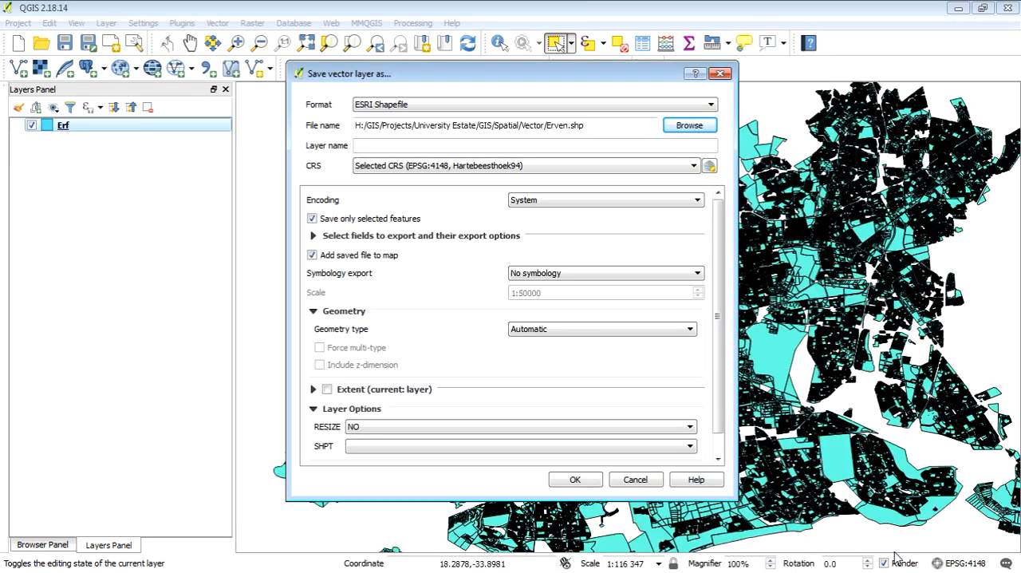
click(578, 479)
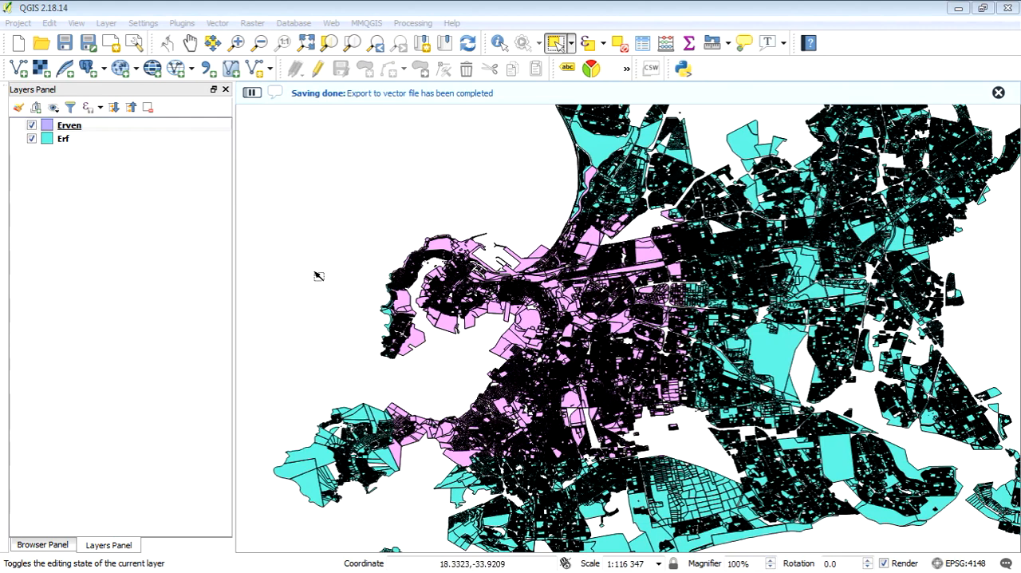
Remove the original Erf layer from the project.
right_click(72, 139)
click(140, 184)
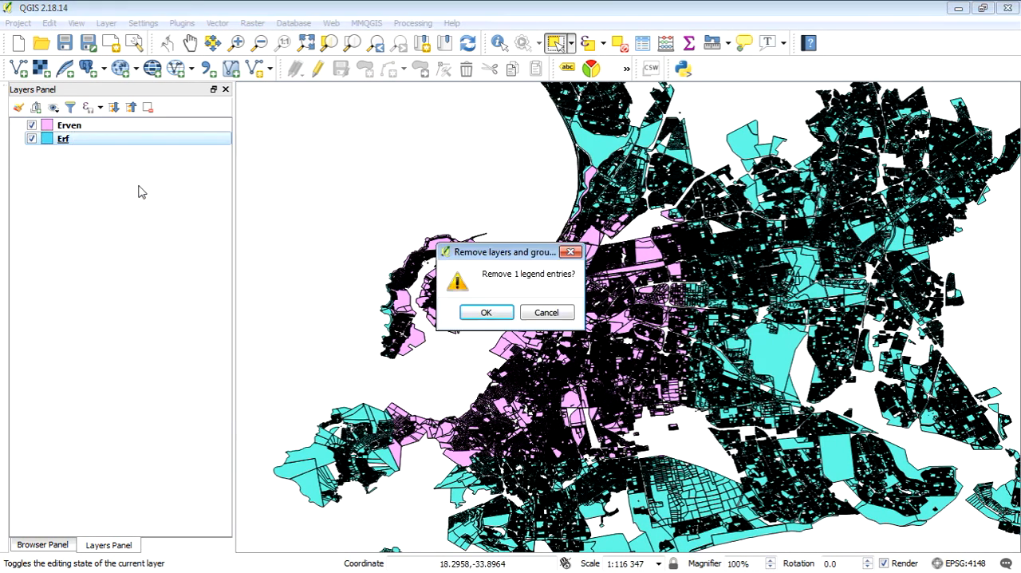
click(509, 310)
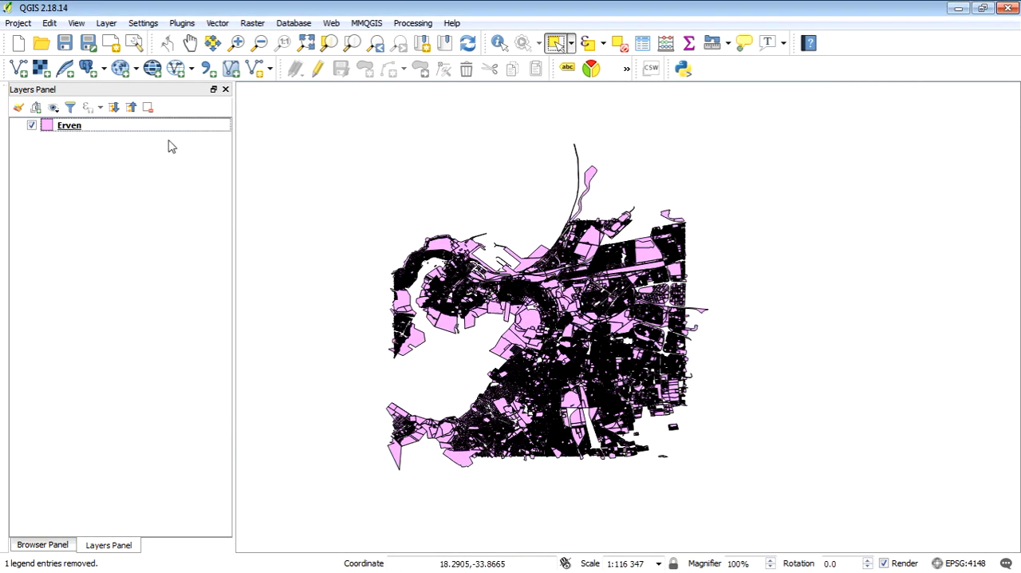
Save the project as Transfers in the folder H:\GIS\Projects\University Estate\GIS\Project.
click(237, 42)
drag(397, 211, 708, 453)
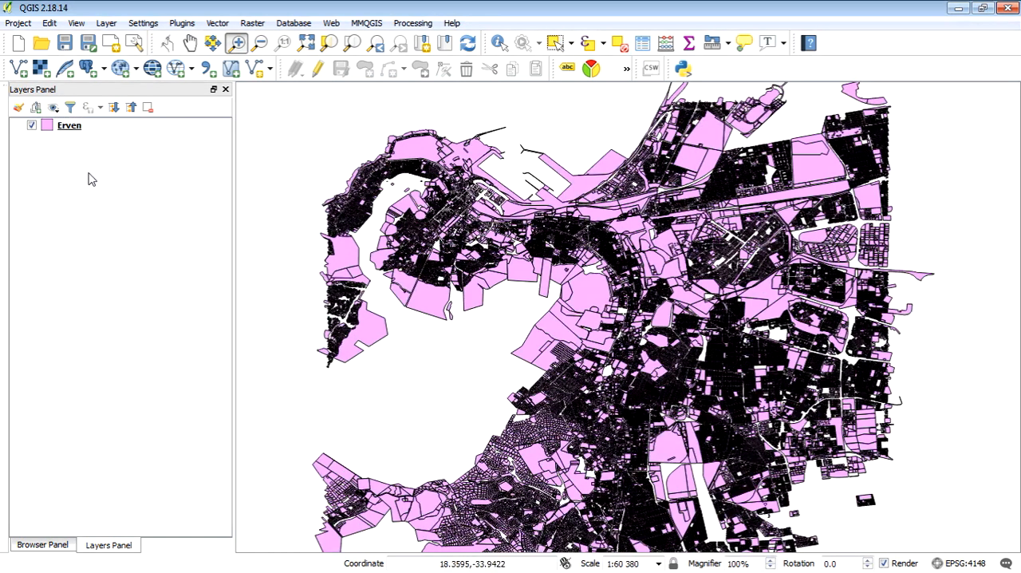
click(66, 44)
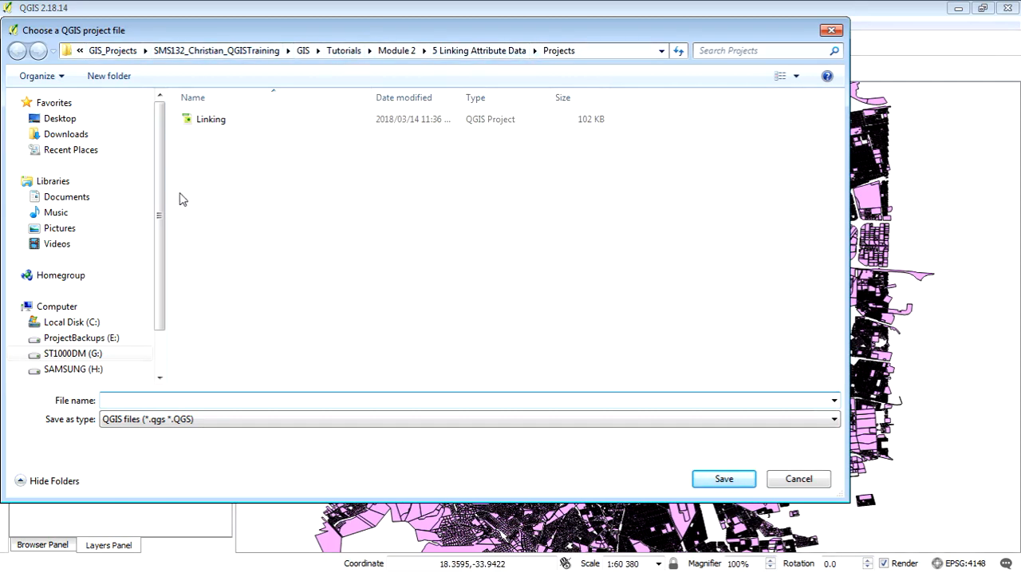
scroll(164, 247, down, 2)
click(115, 315)
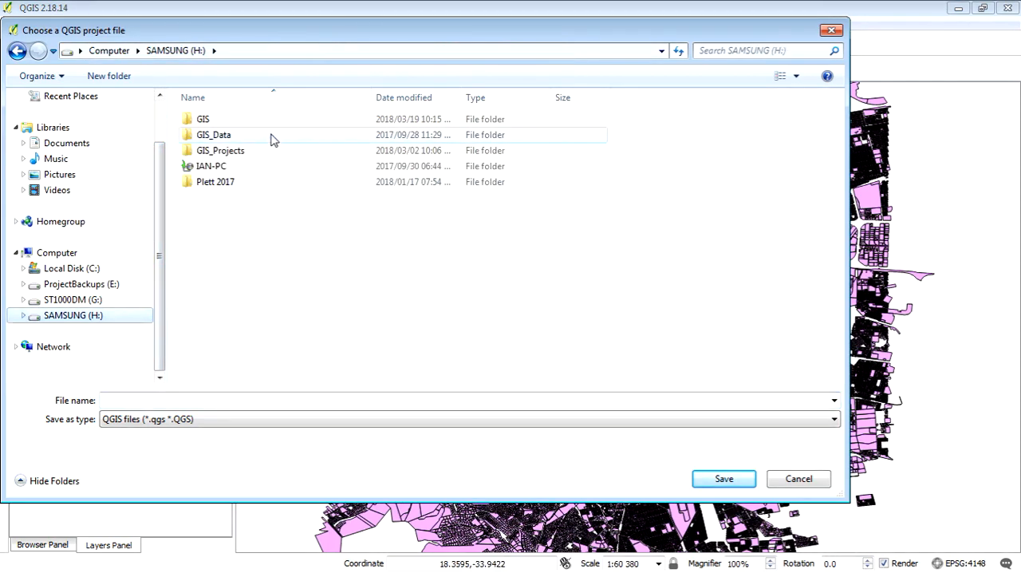
double_click(242, 123)
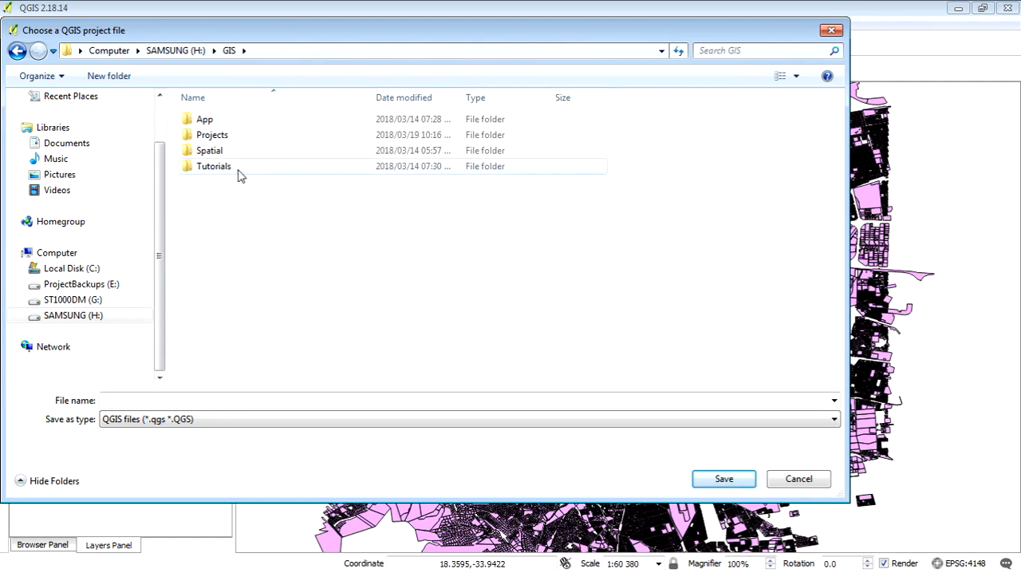
double_click(227, 136)
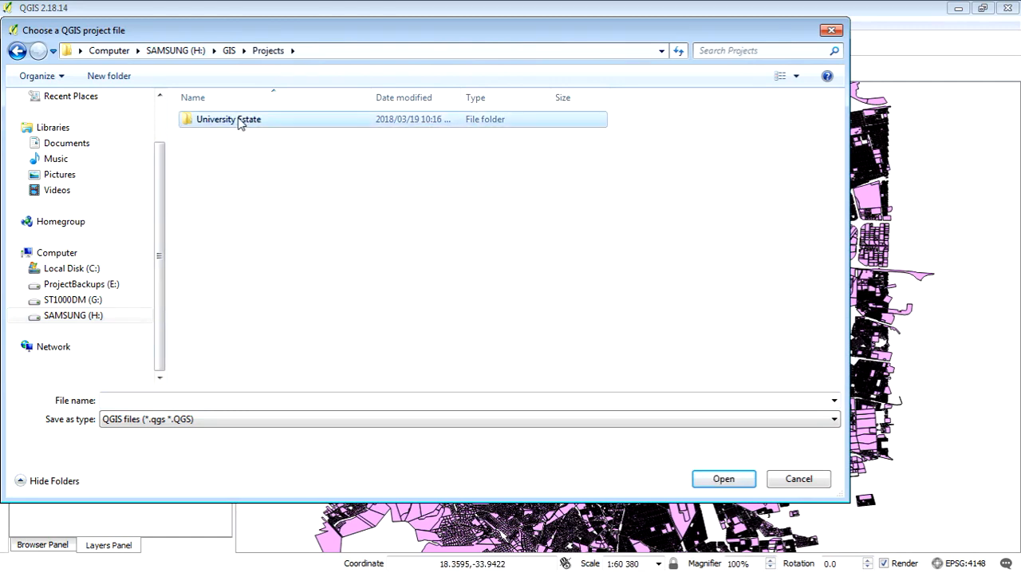
double_click(240, 121)
double_click(239, 124)
click(224, 121)
double_click(223, 121)
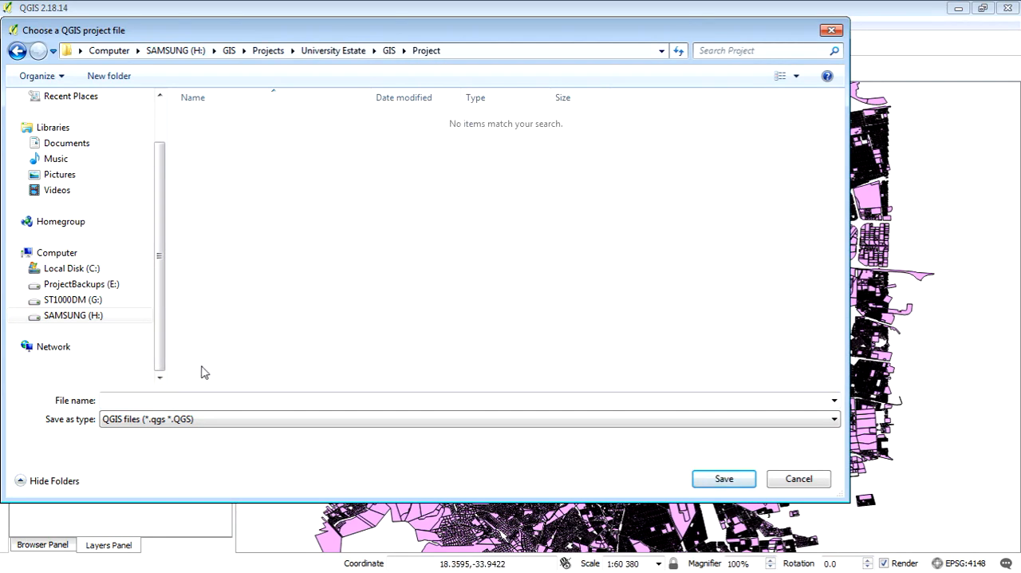
click(198, 399)
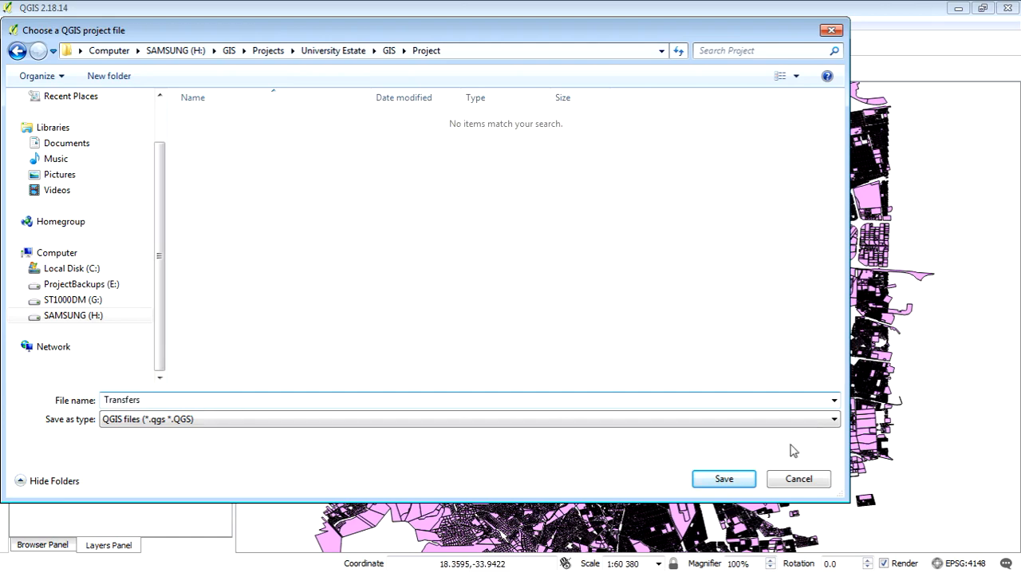
click(723, 479)
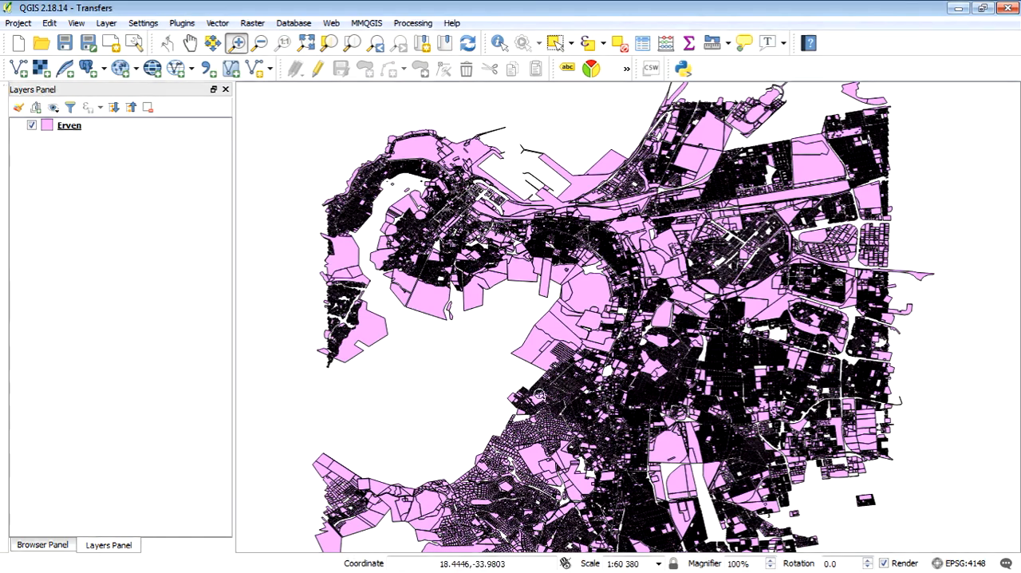
Minimise QGIS and use the desktop GIS folder shortcut to reach Projects\University Estate\GIS\Spatial\Tables.
click(159, 572)
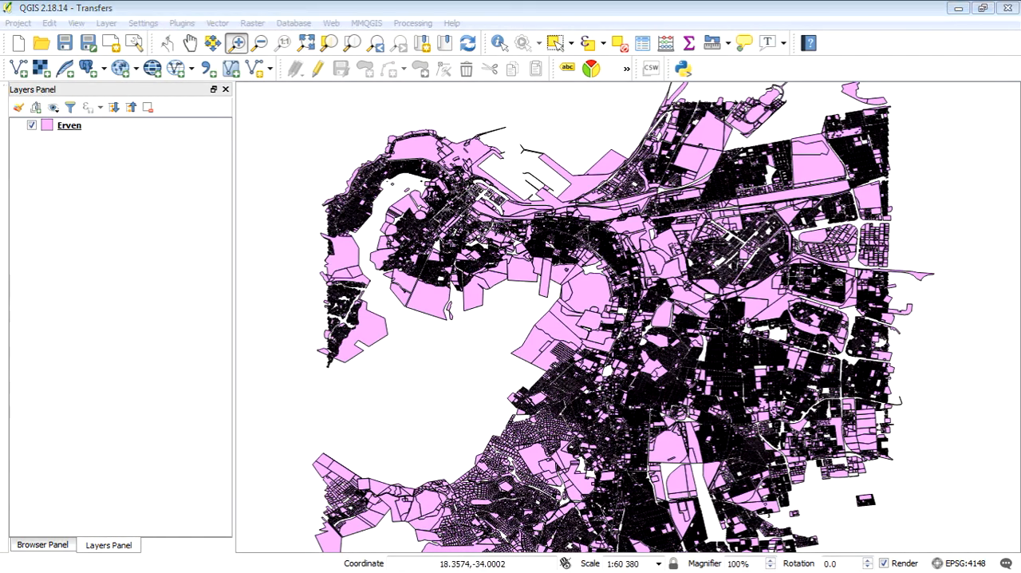
click(958, 8)
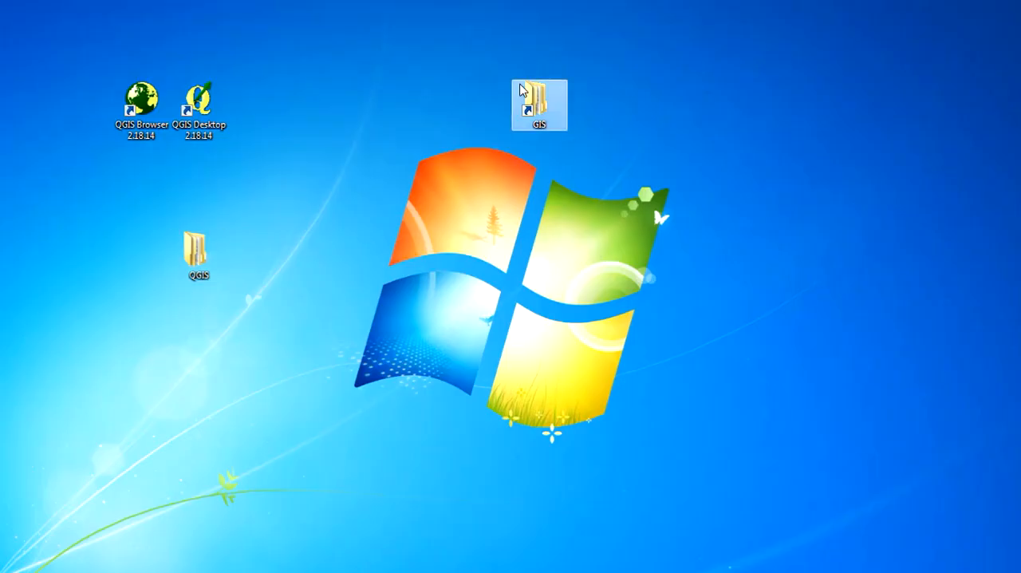
double_click(536, 100)
drag(450, 76, 535, 27)
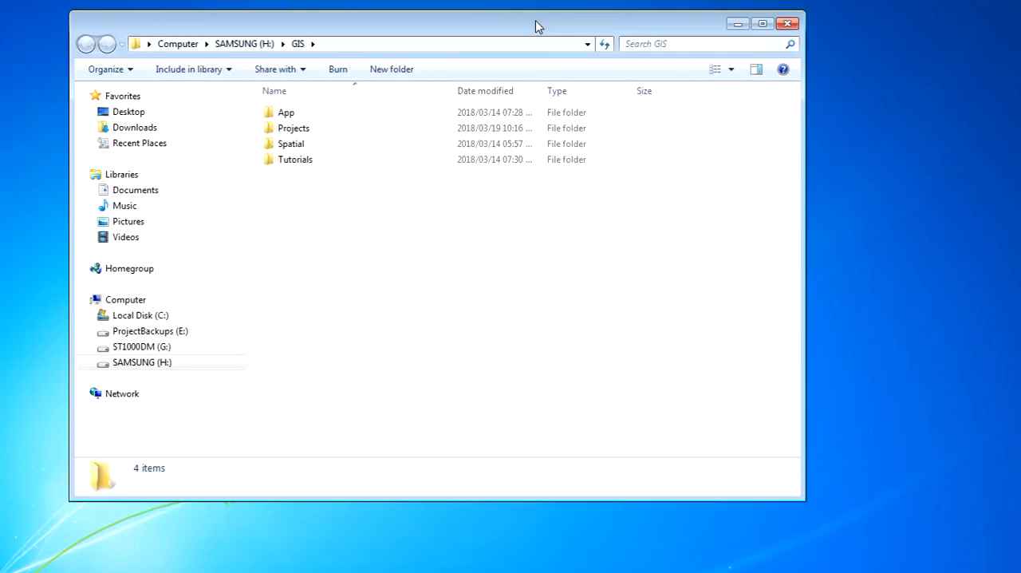
double_click(314, 131)
click(301, 117)
double_click(302, 117)
double_click(304, 117)
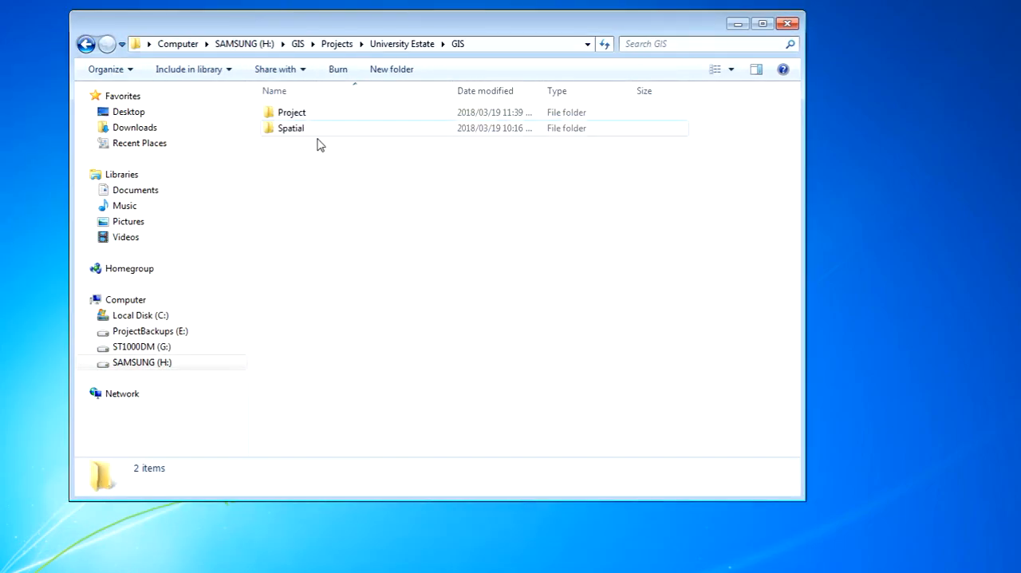
double_click(303, 130)
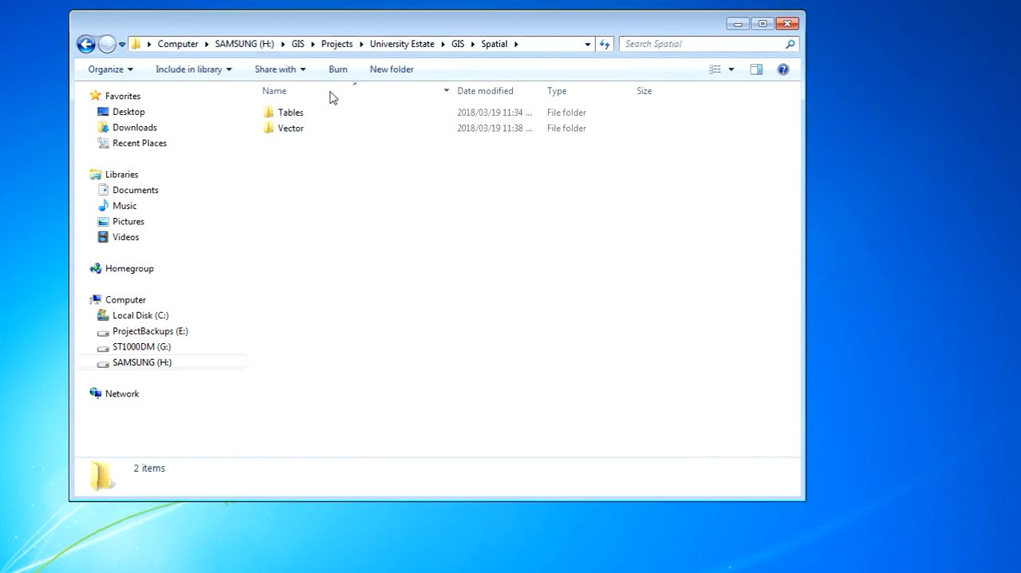
double_click(308, 120)
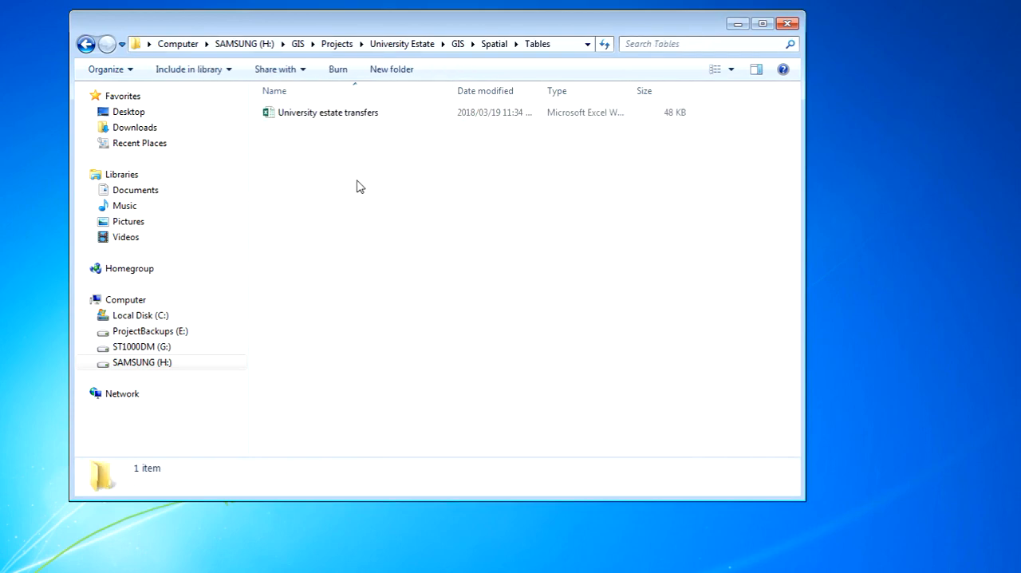
Open the University estate transfers workbook in Excel, maximise it and enable editing.
click(308, 112)
right_click(307, 110)
click(380, 120)
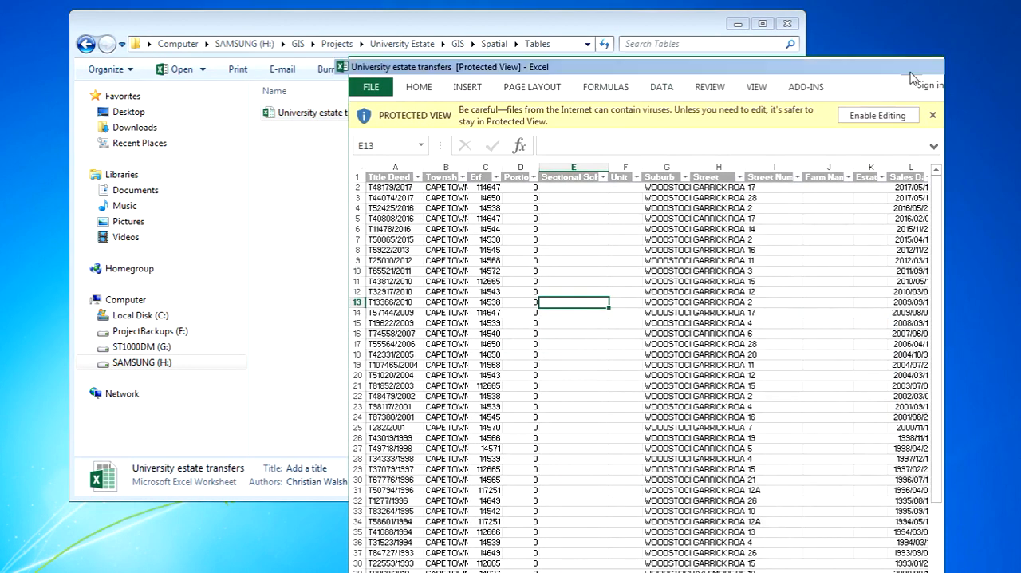
click(911, 69)
click(619, 53)
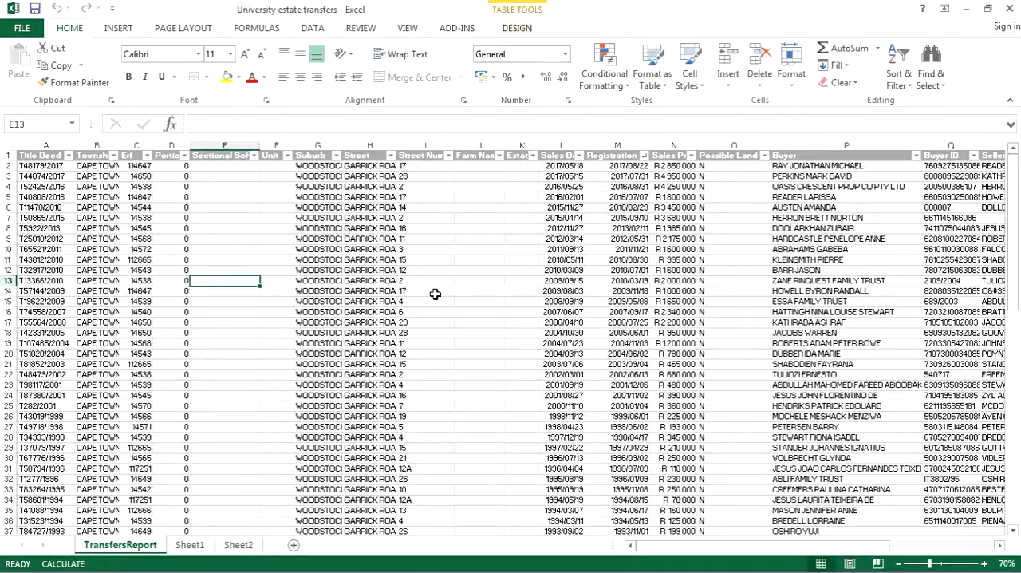
Save only the active TransfersReport sheet as a CSV (Comma delimited) file named Transfers in the Tables folder.
scroll(471, 283, down, 6)
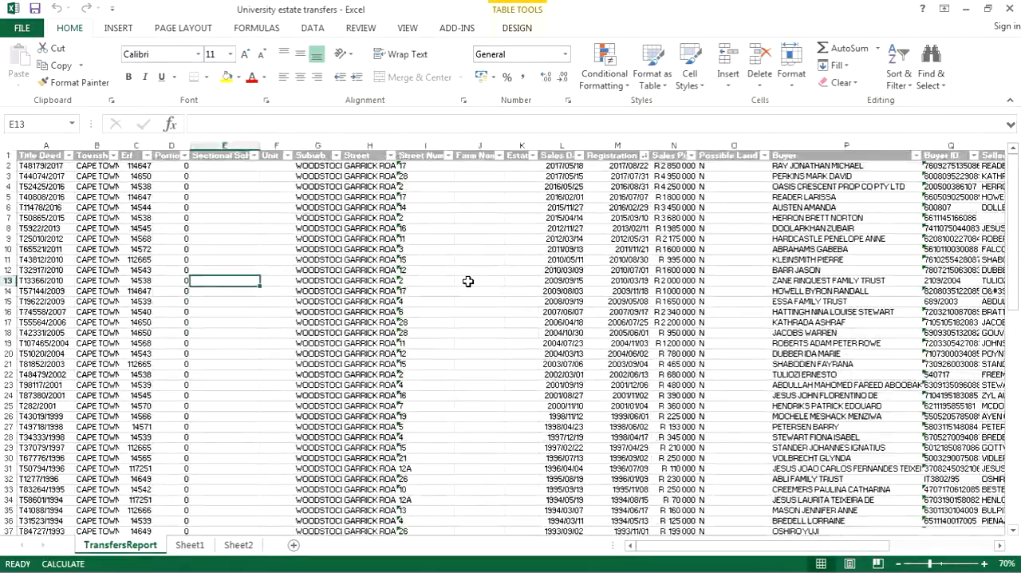
scroll(469, 285, down, 1)
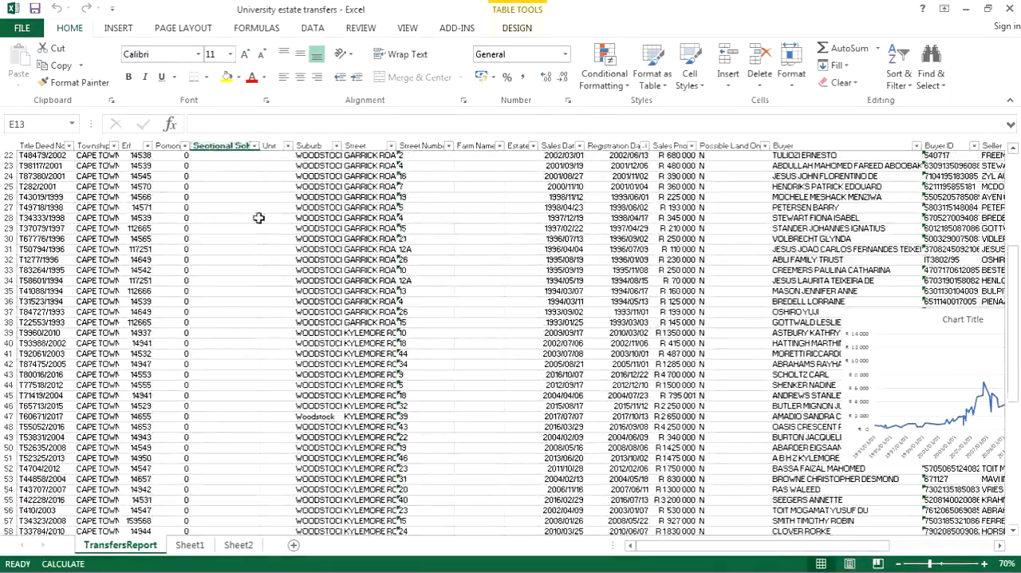
scroll(277, 330, up, 7)
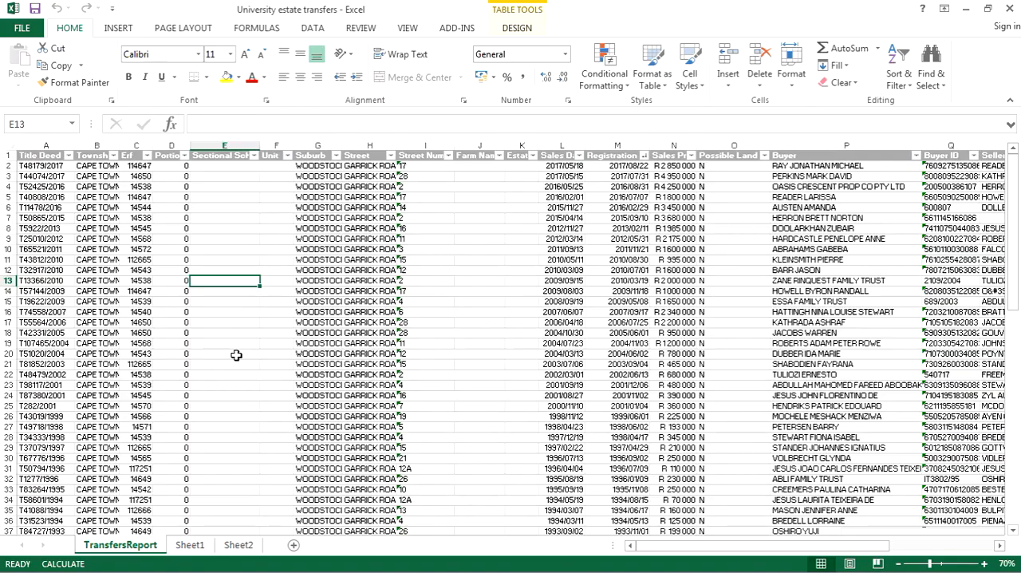
click(22, 28)
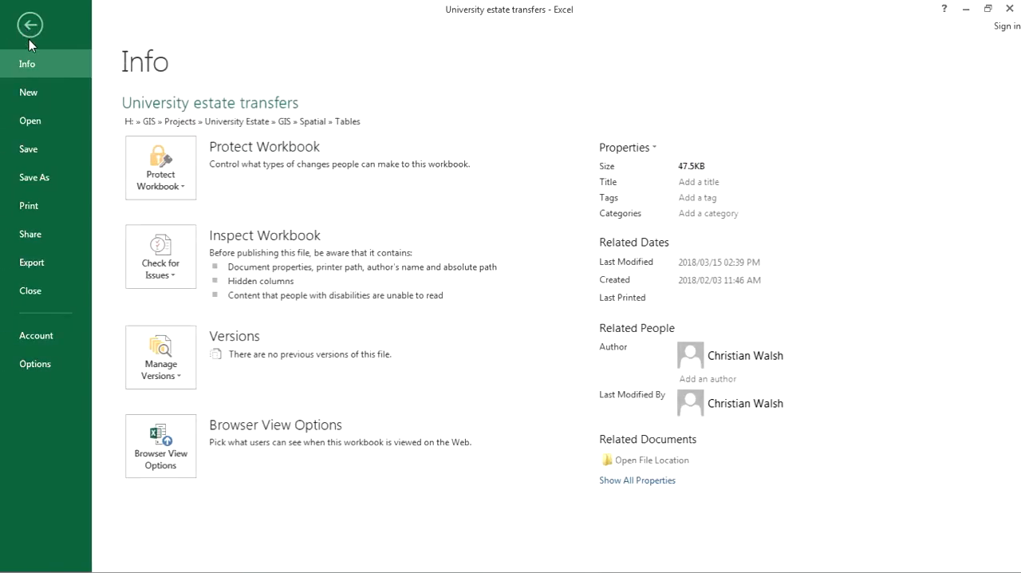
click(51, 187)
click(375, 467)
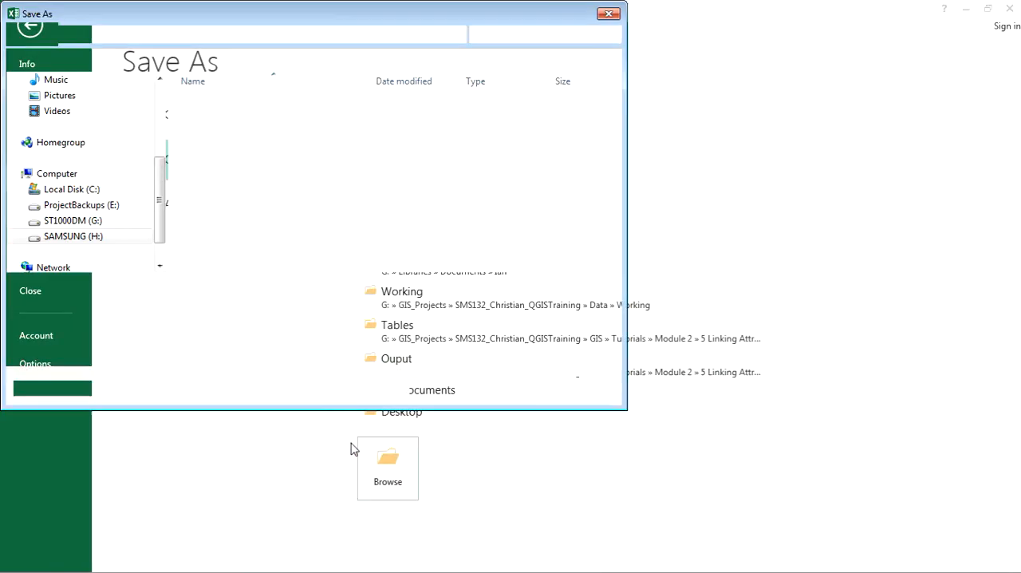
click(410, 307)
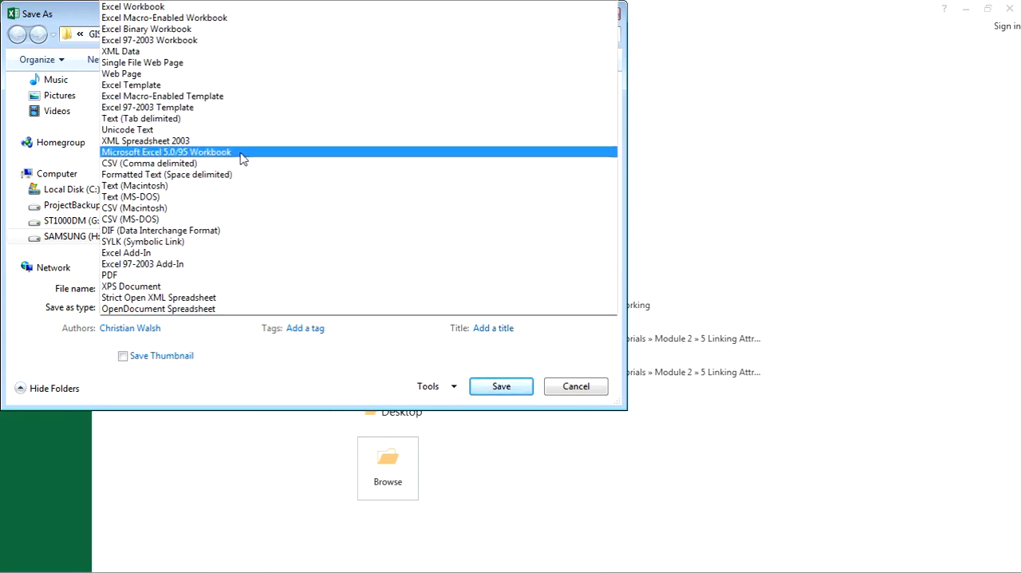
click(204, 164)
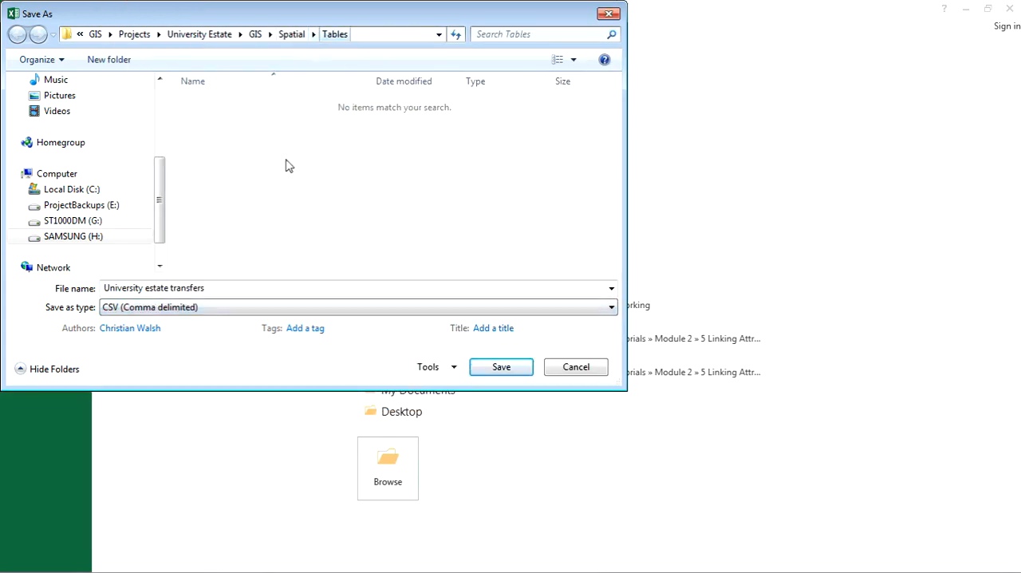
drag(231, 287, 104, 288)
text(Tra)
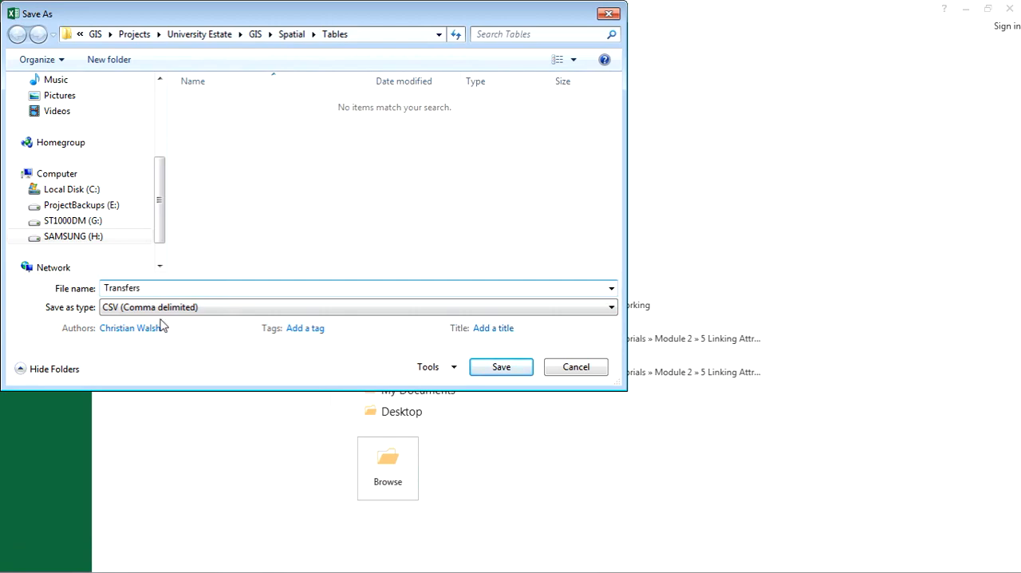
click(483, 367)
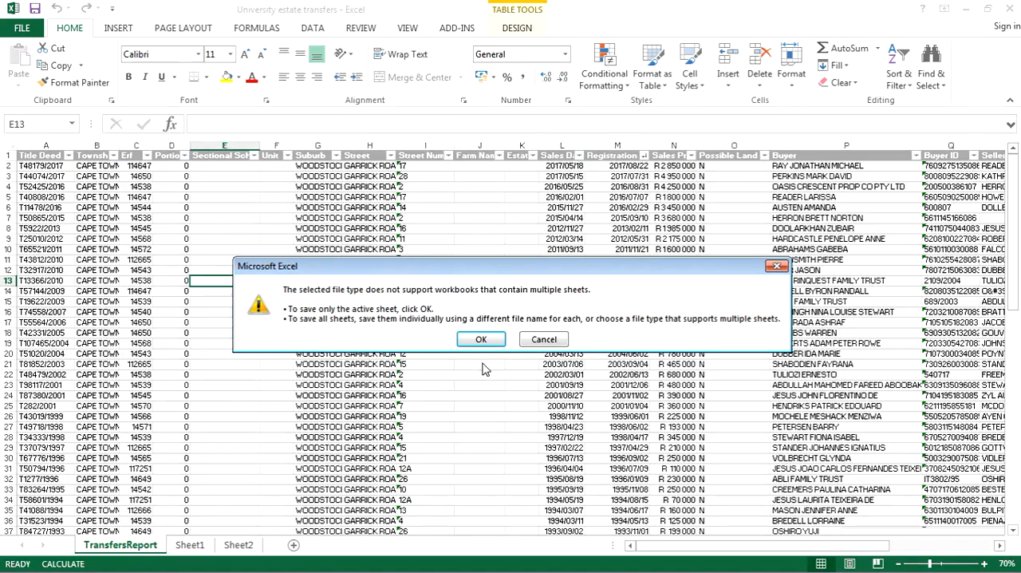
click(485, 341)
click(451, 334)
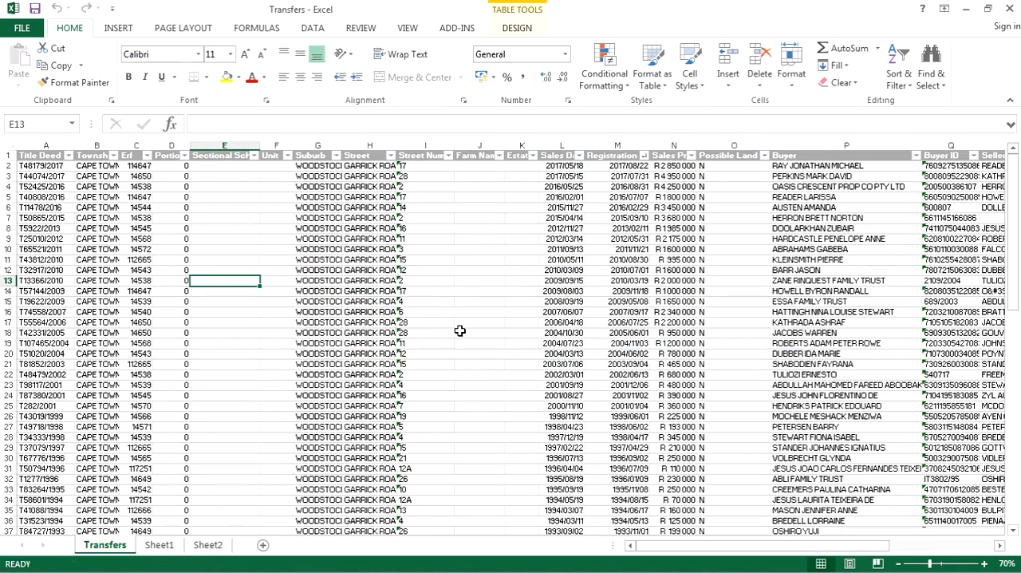
Close the workbook without saving changes and open the Transfers CSV file from the Tables folder.
click(1011, 11)
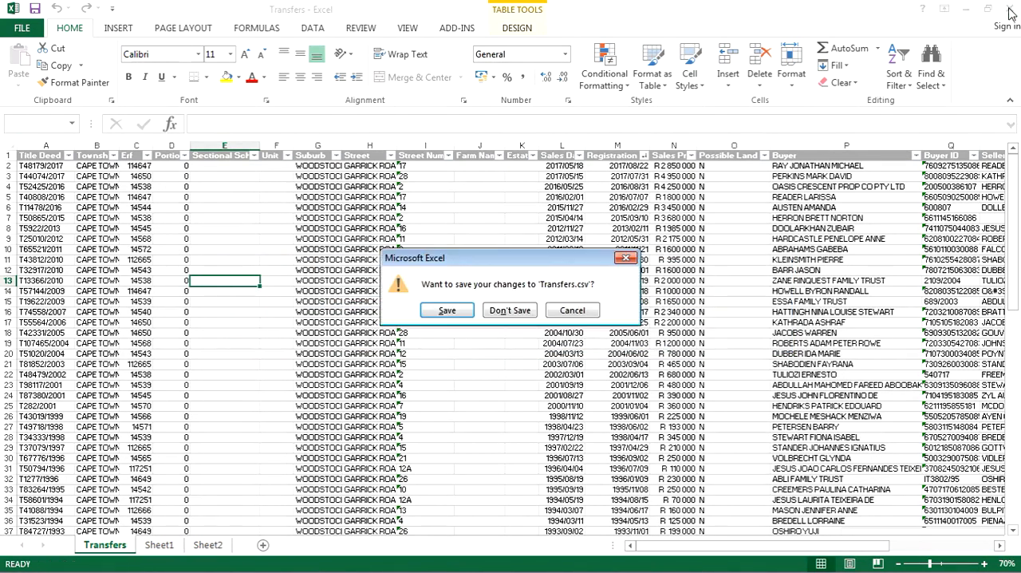
click(508, 311)
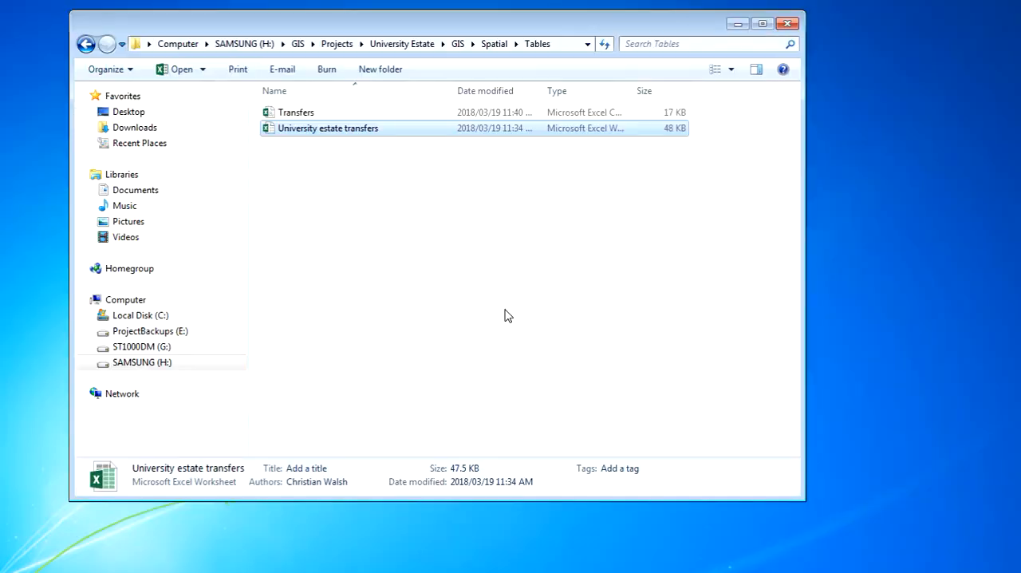
double_click(311, 114)
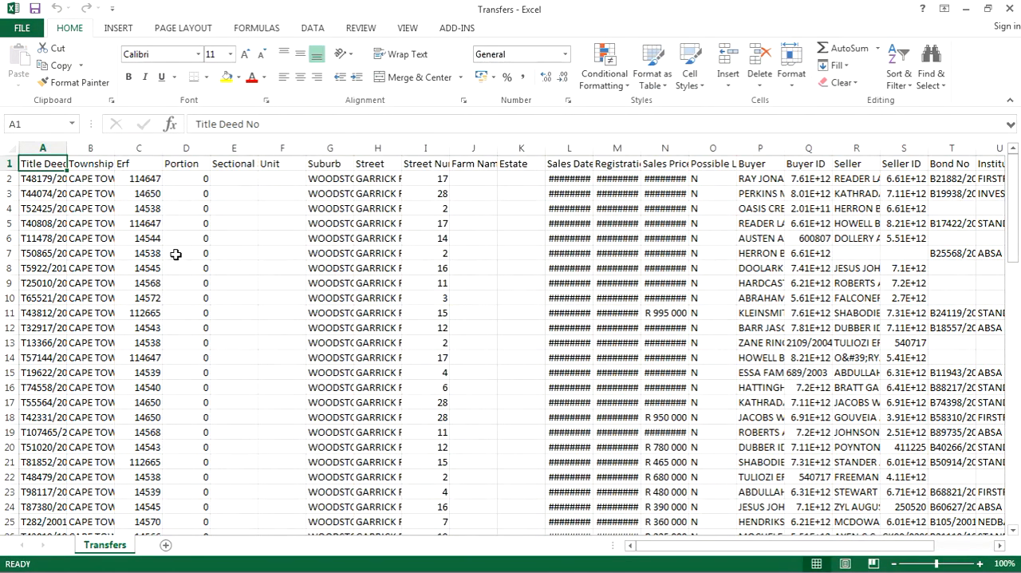
Widen all columns of the Transfers sheet to one uniform width that shows the dates and prices.
click(9, 148)
double_click(116, 148)
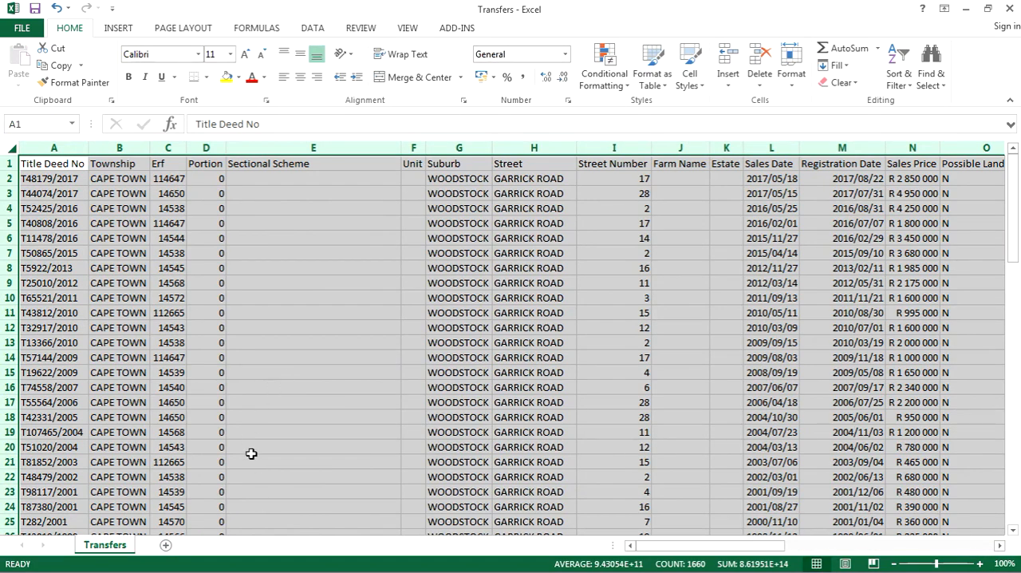
drag(187, 149, 199, 149)
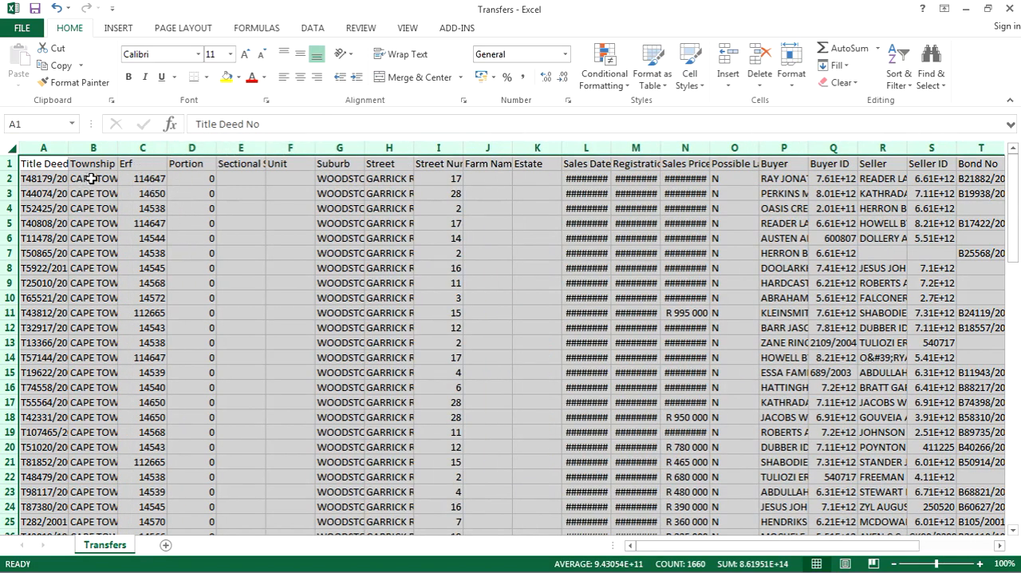
double_click(120, 148)
click(118, 193)
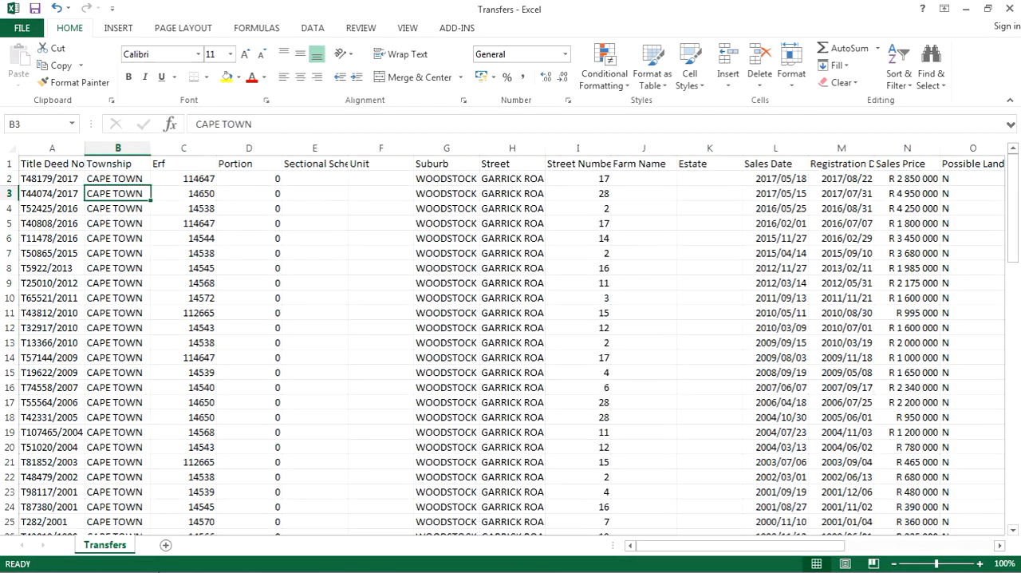
Add a new worksheet to the Transfers file and enter the heading ALLOTMENT in cell A1.
click(165, 545)
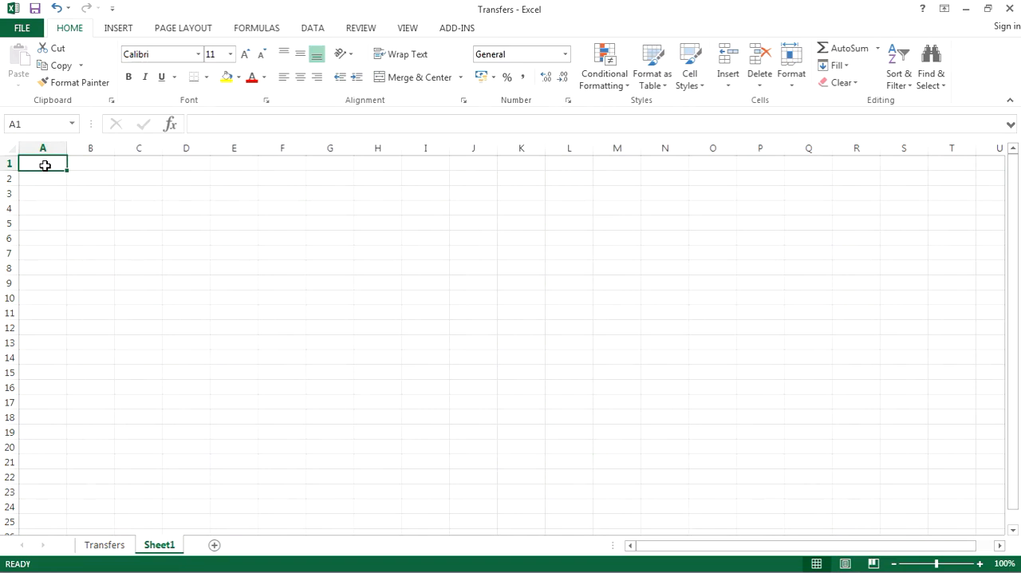
text(ALL)
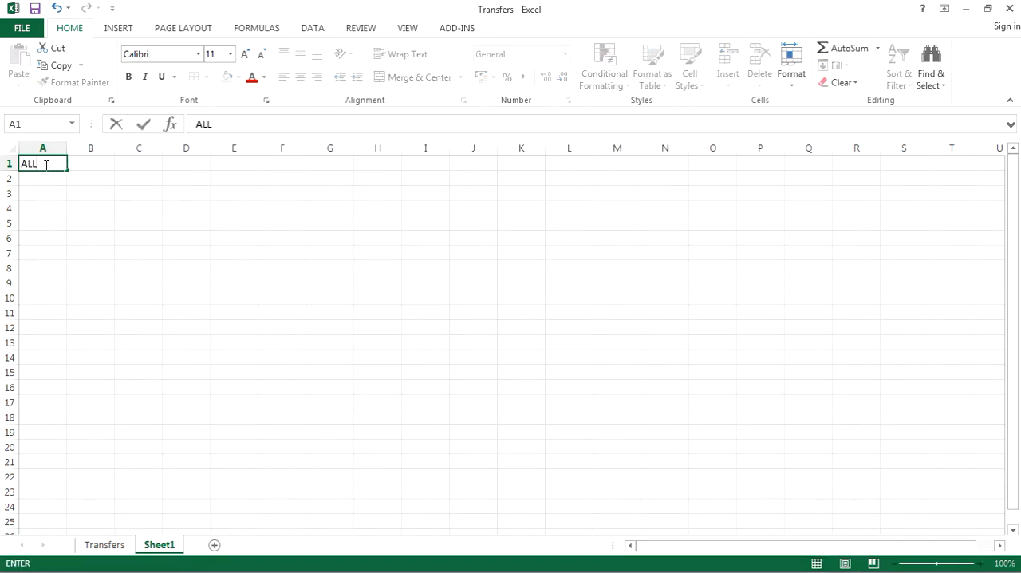
text(OTMENT)
click(90, 162)
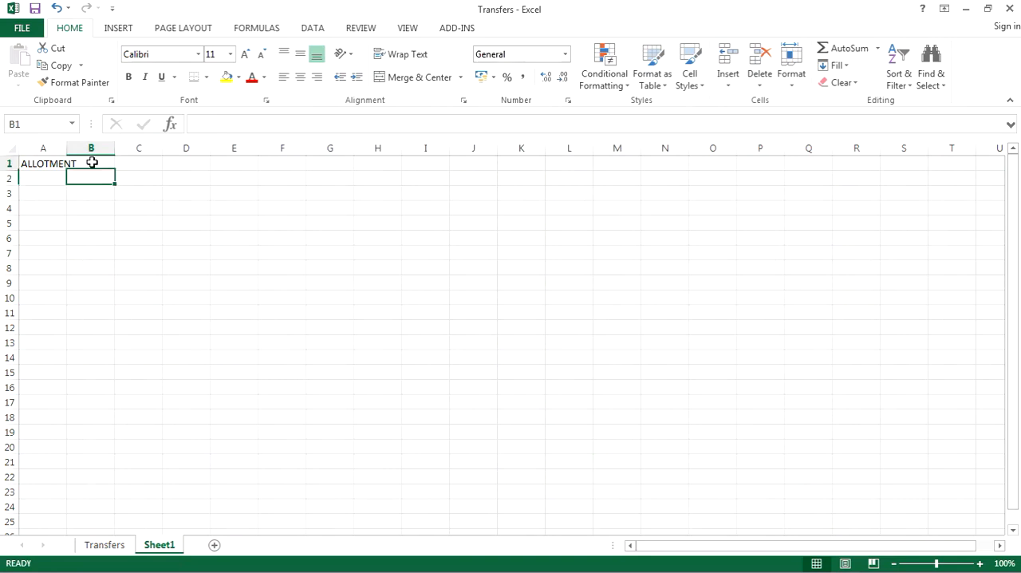
Enter CAPE TOWN in cell A2 under ALLOTMENT and fit column A's width to its contents.
click(51, 176)
text(CAPE)
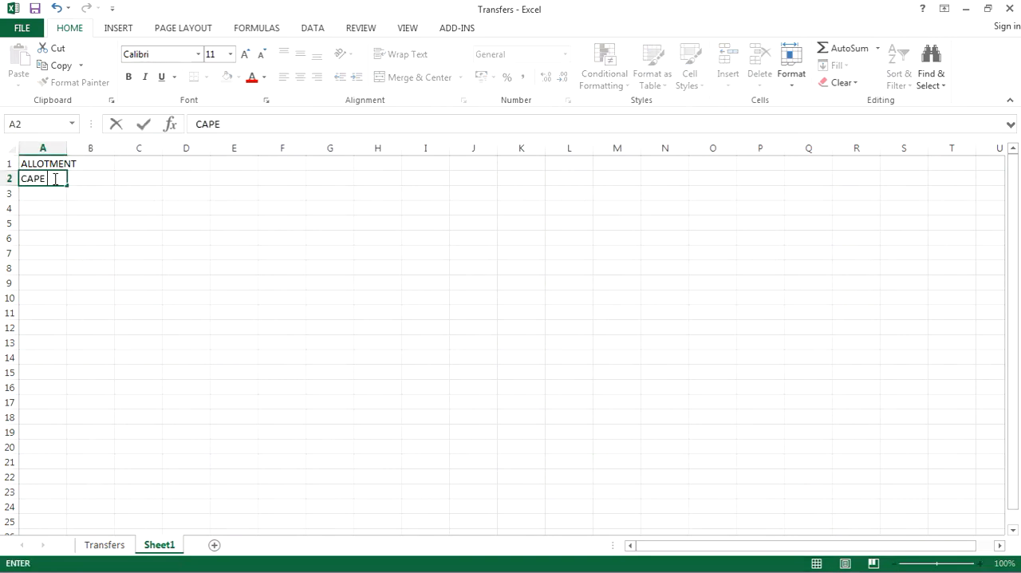
text( TOWN)
double_click(67, 148)
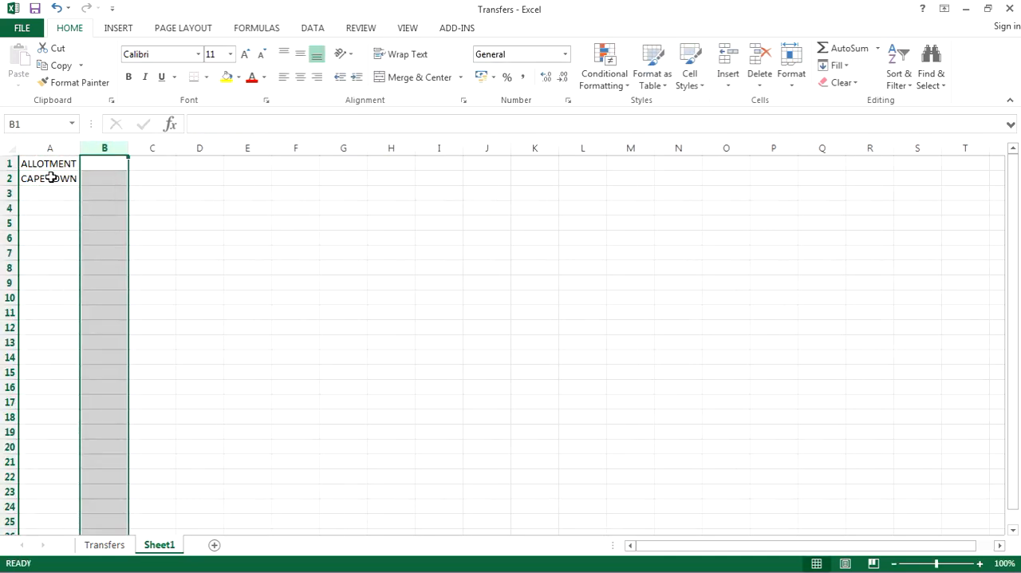
Add the heading CODE in cell B1 and enter C0160007 in B2 for Cape Town.
click(102, 164)
text(CODE)
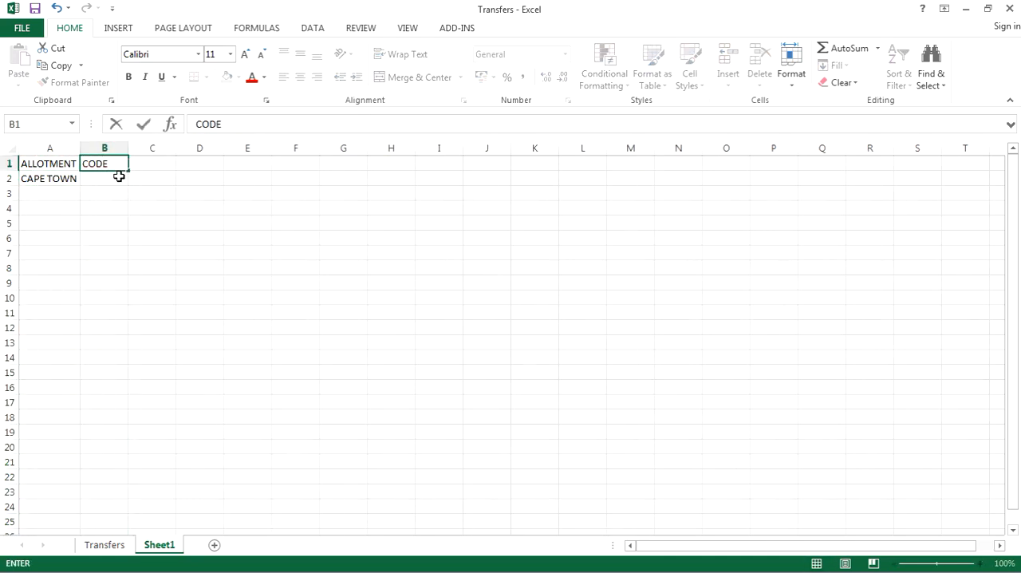
key(Return)
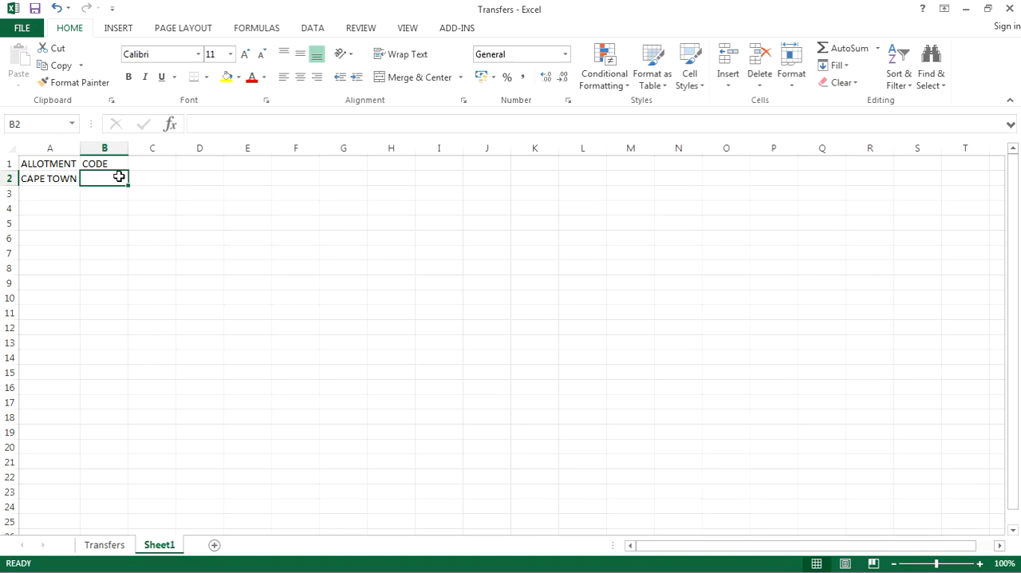
text(C0160007)
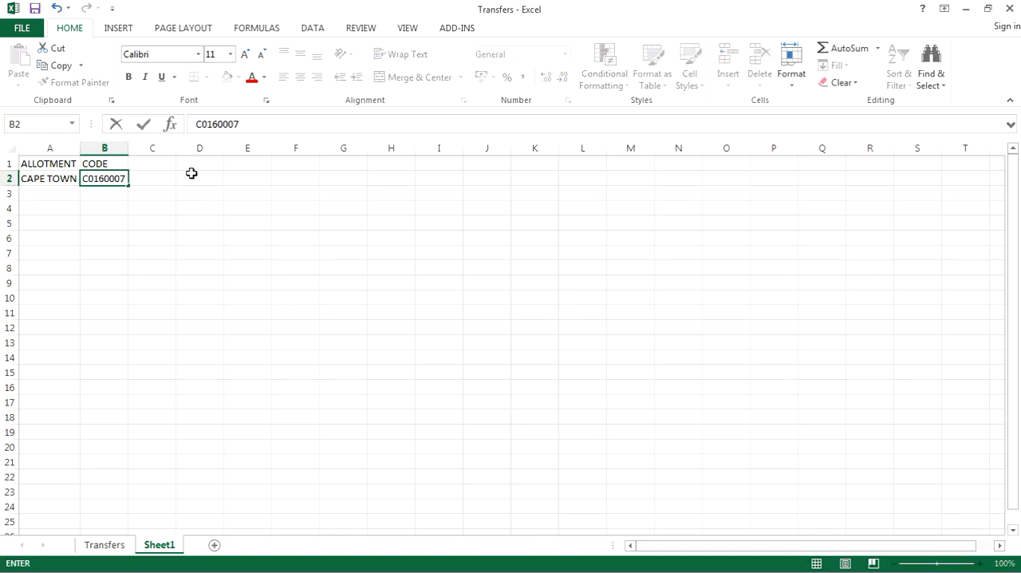
Add the column headings S1 in cell C1 and S2 in cell D1.
click(168, 161)
text(S1)
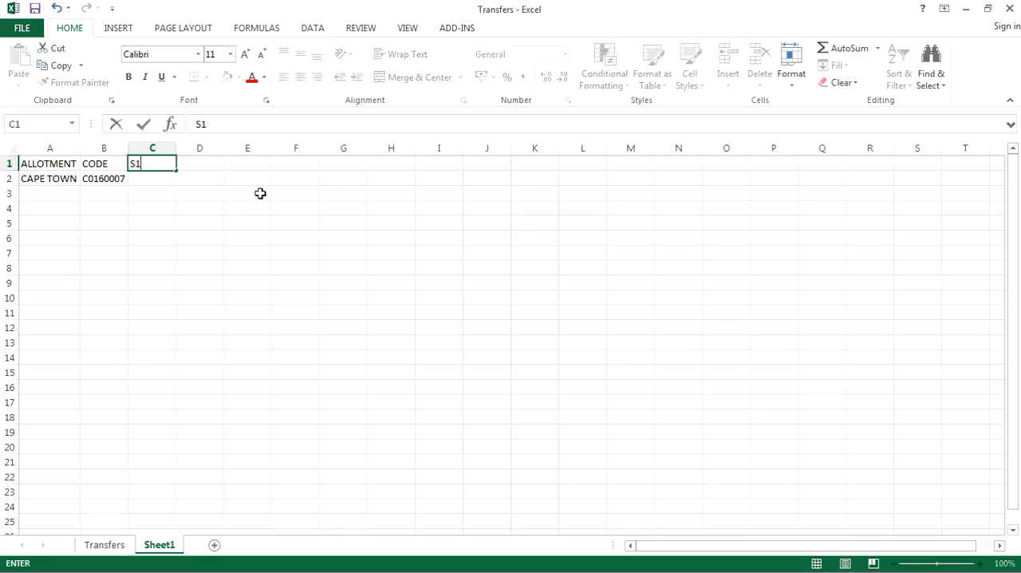
click(208, 158)
text(S2)
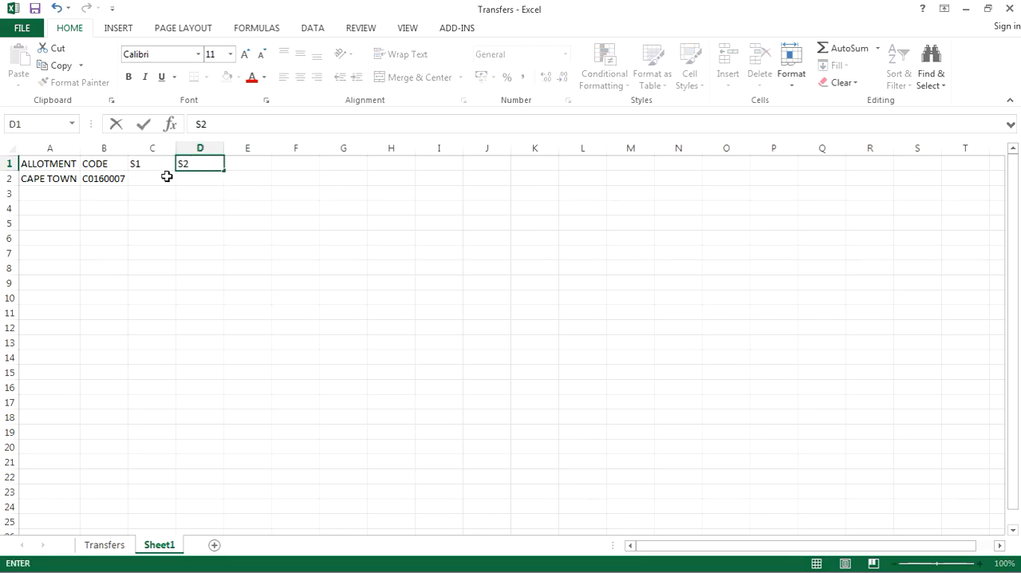
Try to enter 00 in cell C2 under the S1 heading.
click(159, 176)
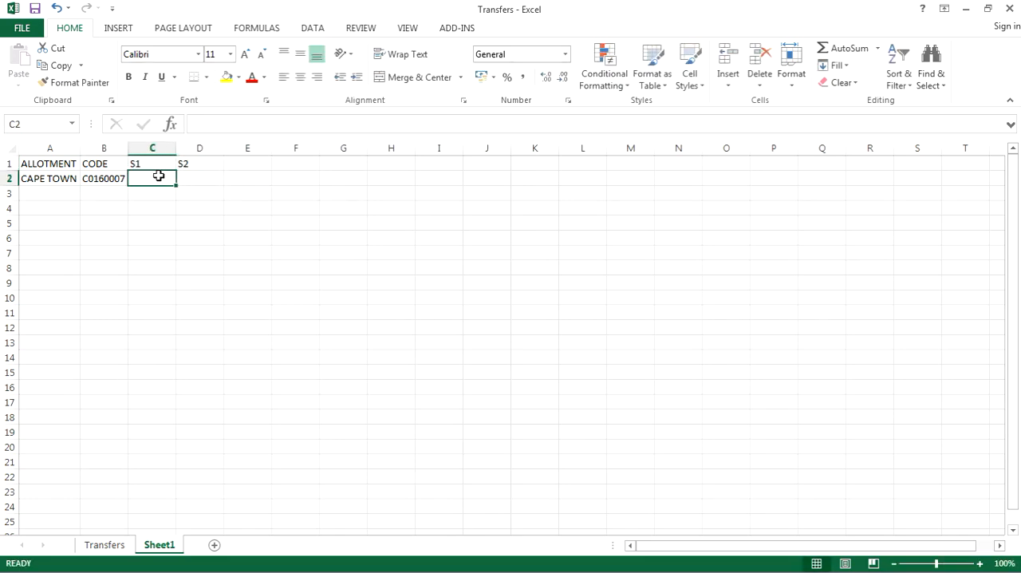
text(00)
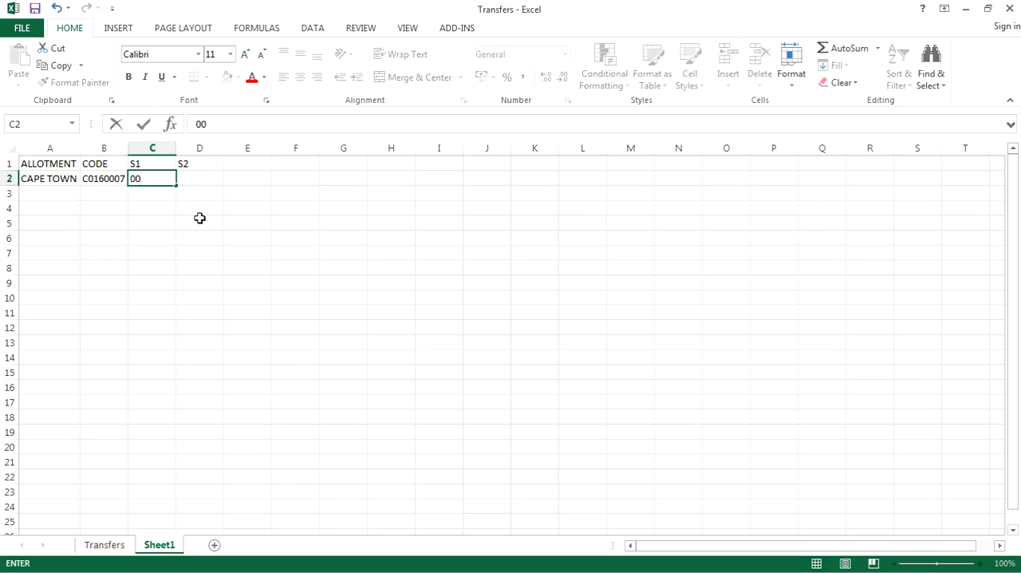
click(200, 217)
Format cells C2 to E2 with the Text number category.
drag(255, 178, 150, 176)
right_click(151, 176)
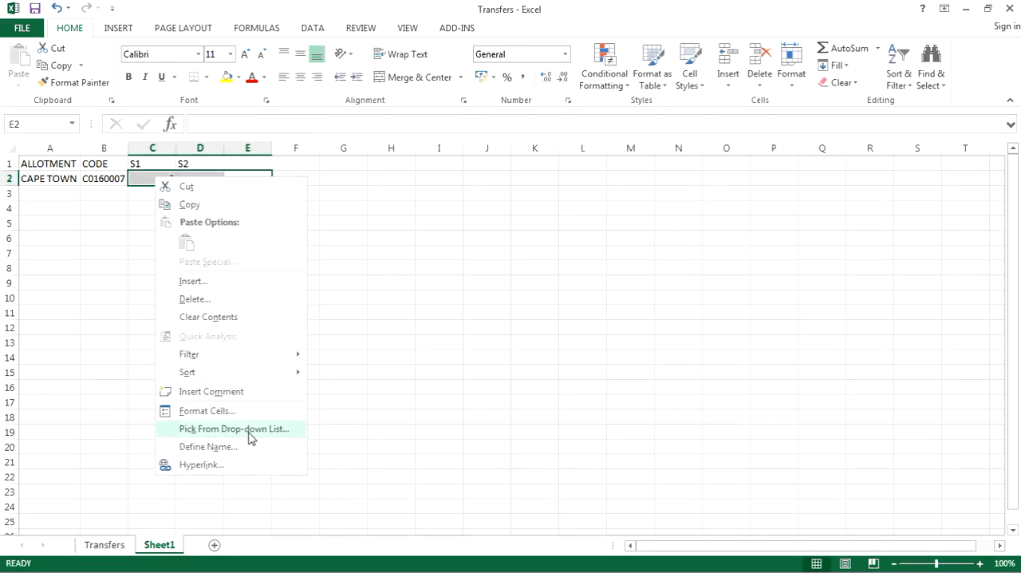
click(199, 411)
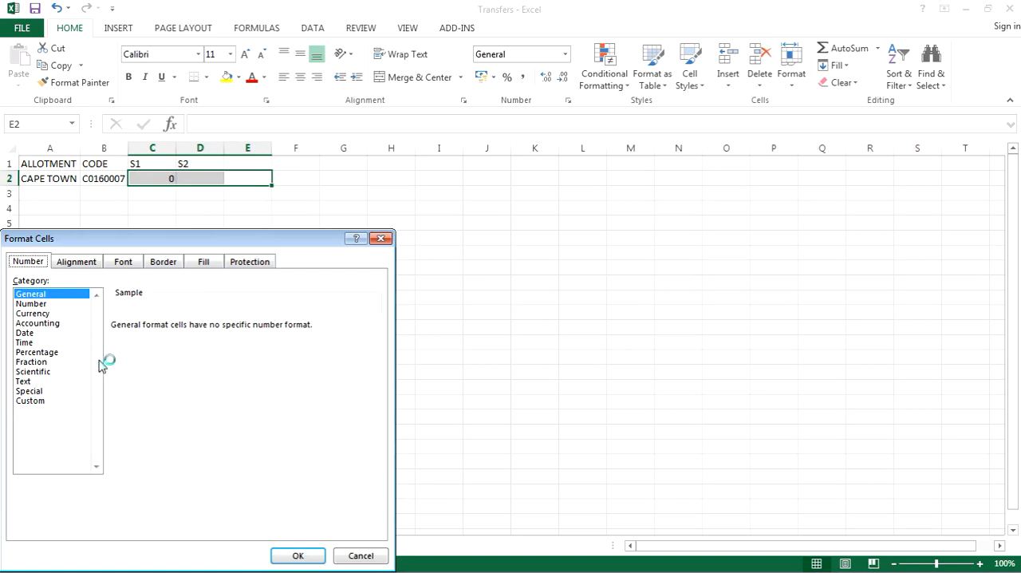
click(28, 381)
click(298, 555)
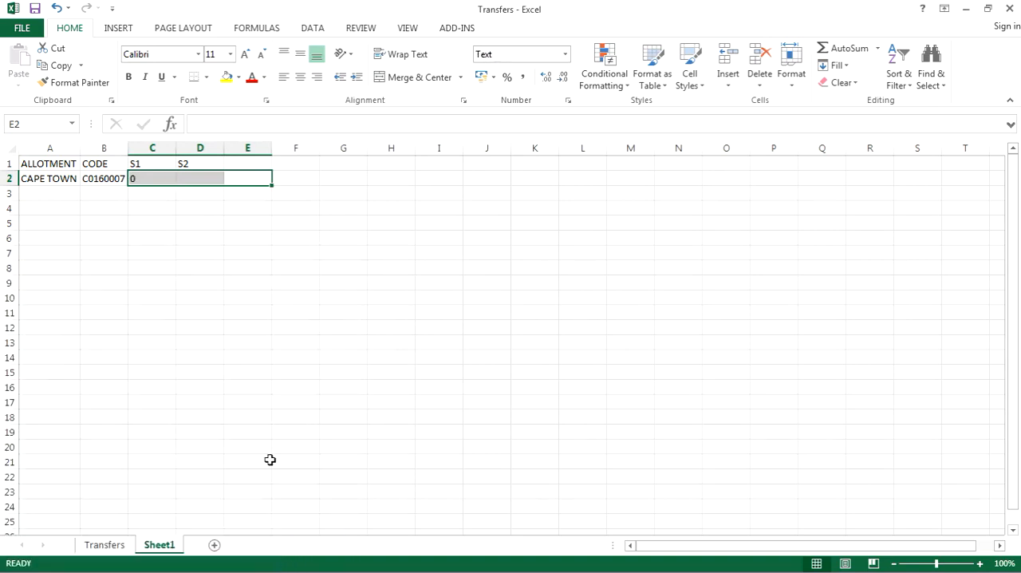
Enter 00 in cell C2 under S1 and 000 in cell D2 under S2.
click(142, 181)
text(00)
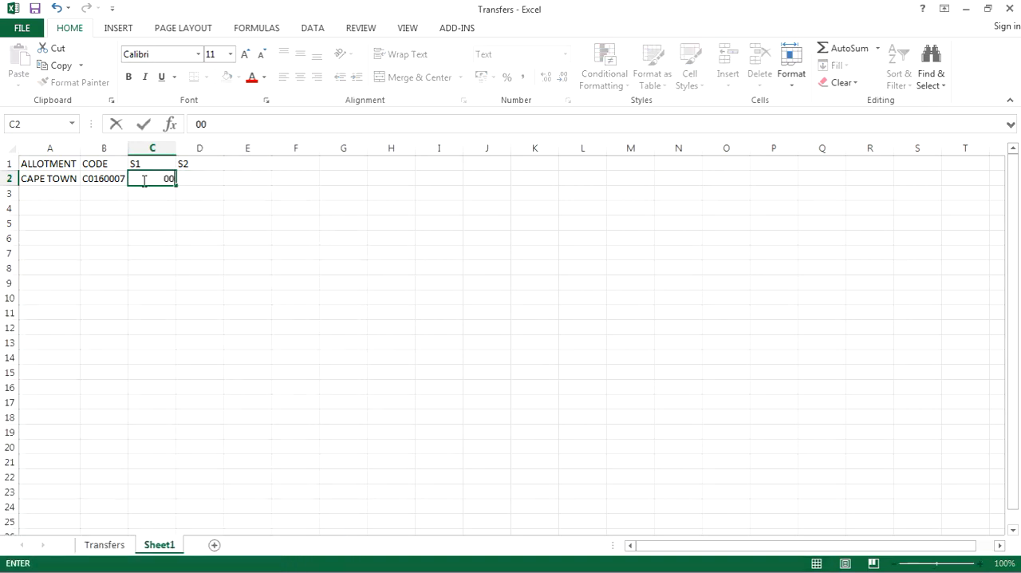
key(Tab)
text(00)
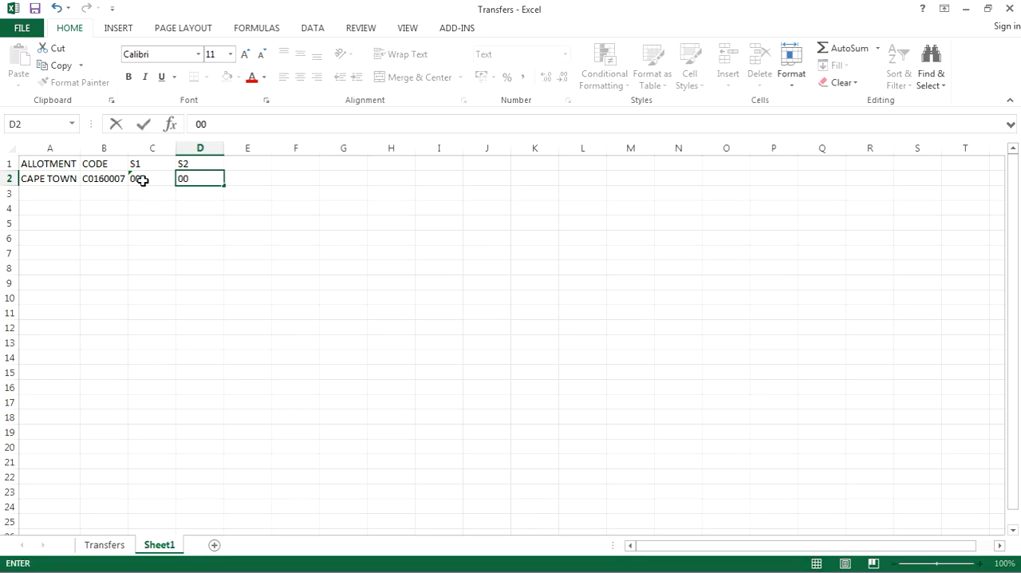
text(0)
Add the heading PORTION in cell E1 and enter 00000 in E2 below it.
click(270, 165)
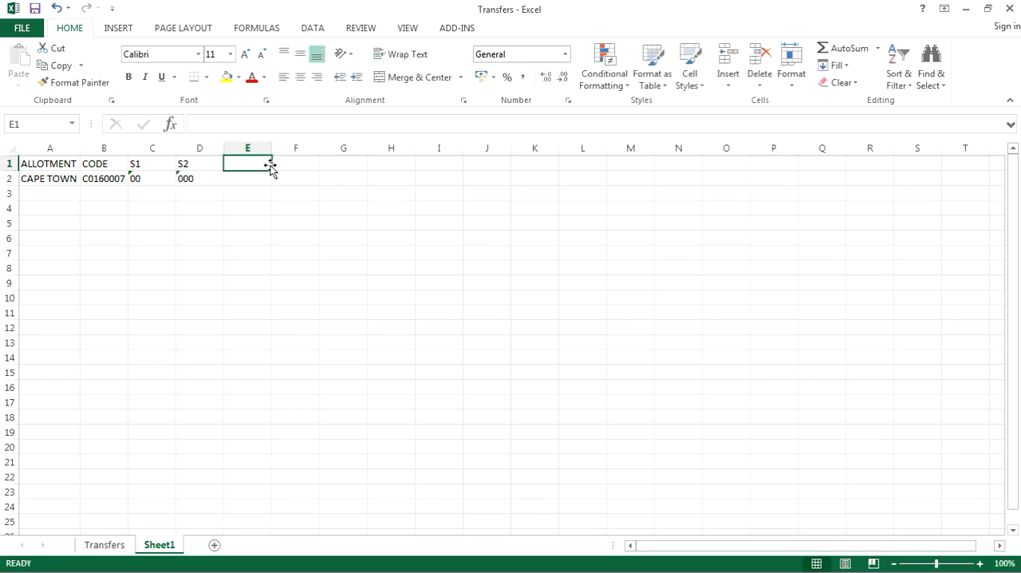
text(POR)
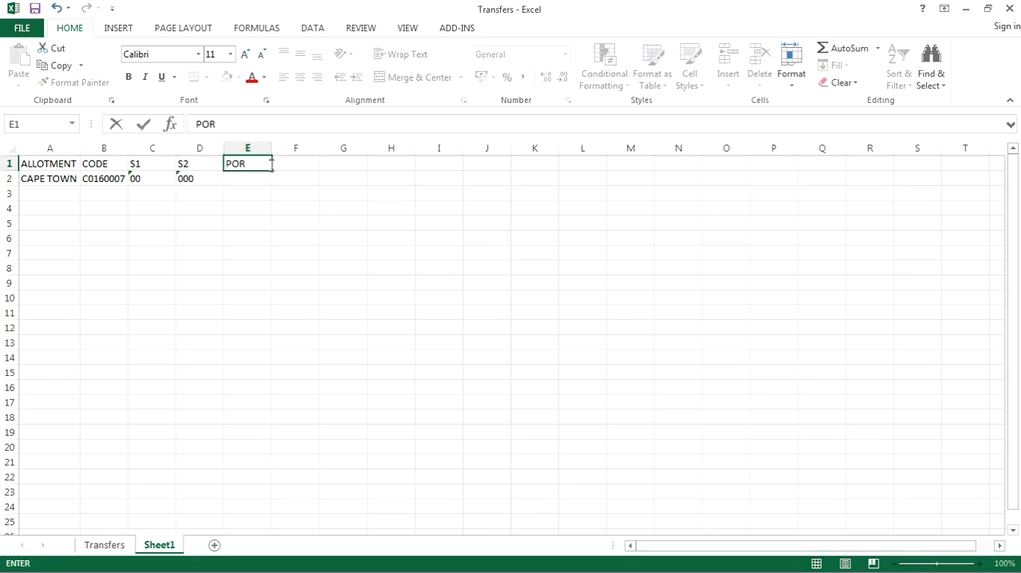
text(TIONB)
key(F2)
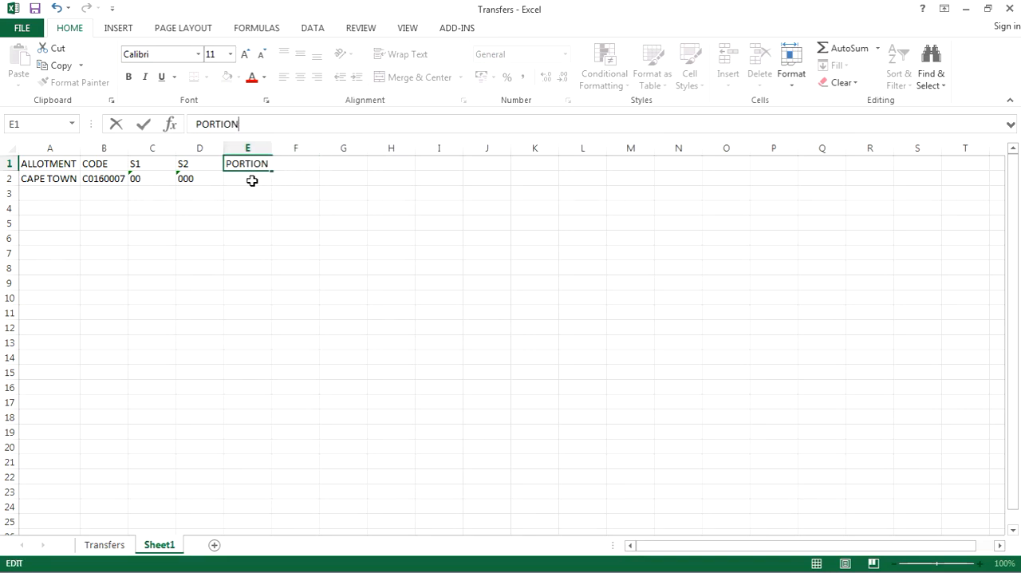
click(254, 178)
text(00000)
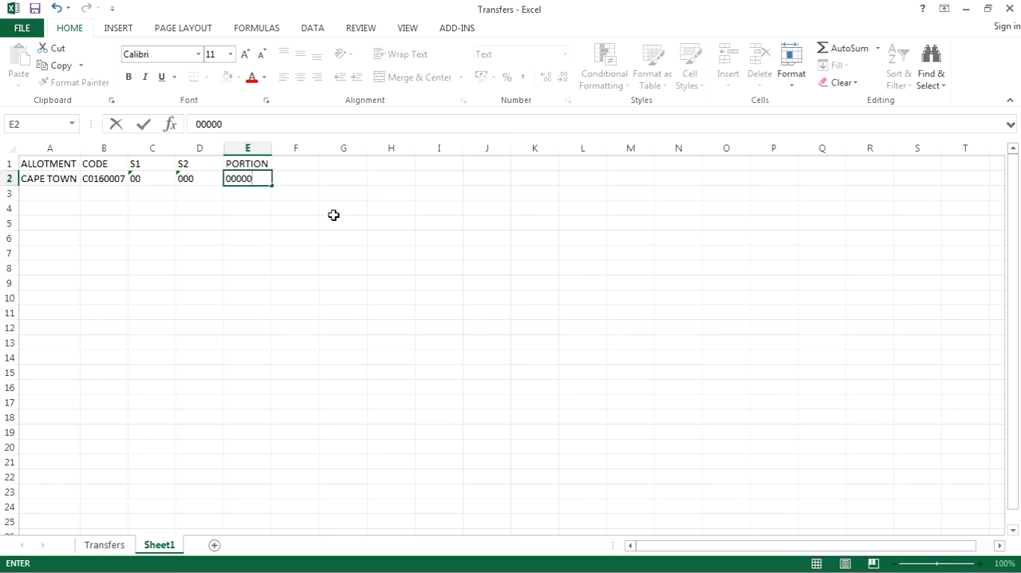
key(Return)
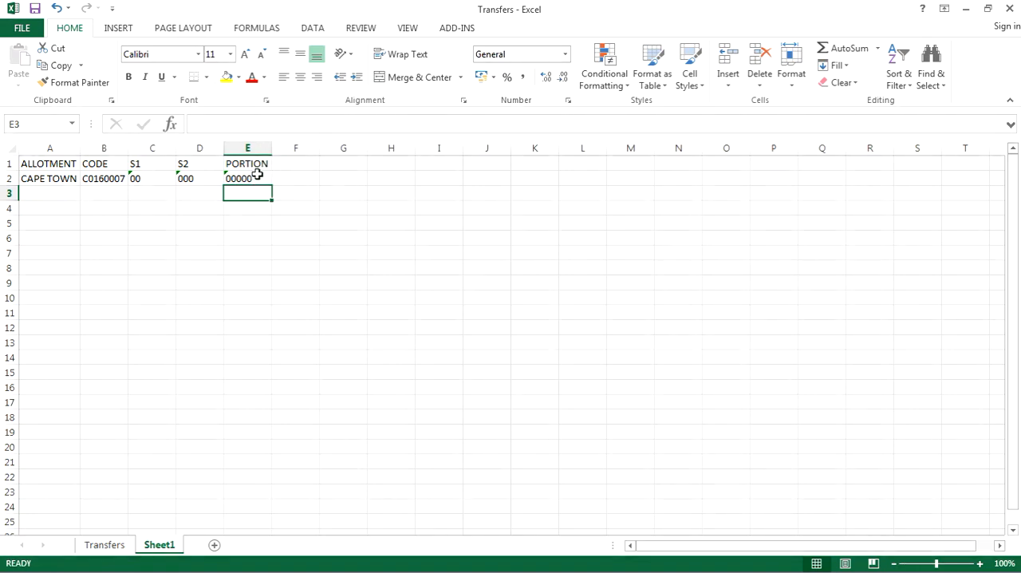
Check the Transfers sheet, return to Sheet1 and slightly widen the CODE column.
click(124, 544)
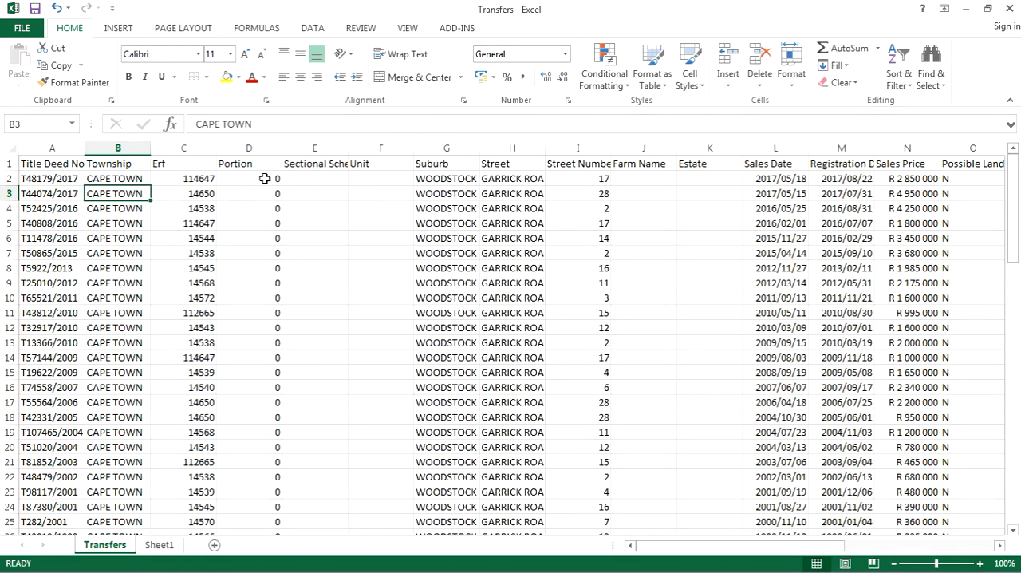
click(159, 545)
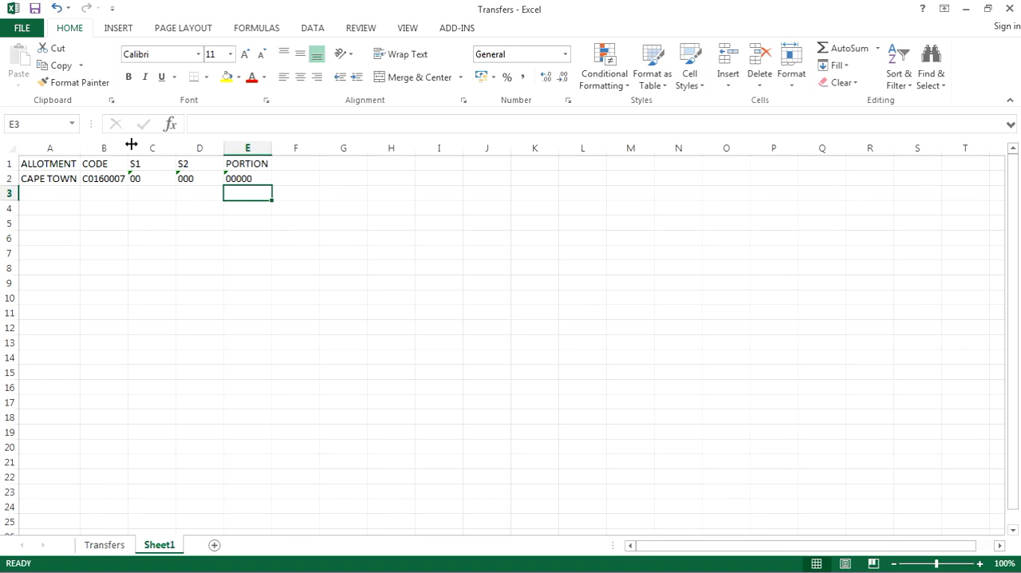
drag(128, 145, 137, 144)
Insert a new column before Sectional Scheme in the Transfers sheet and head it SGCODE.
click(105, 545)
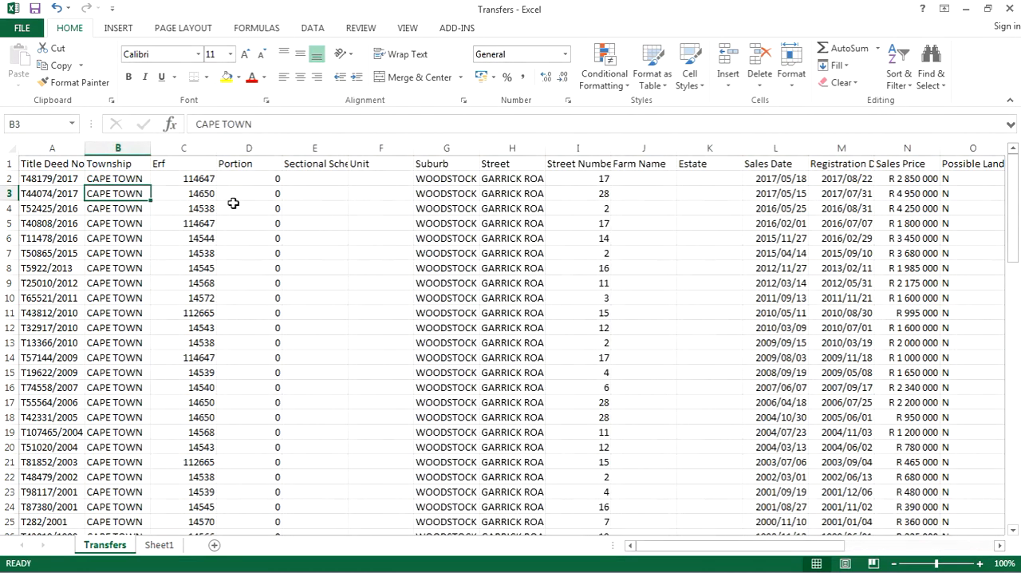
click(310, 147)
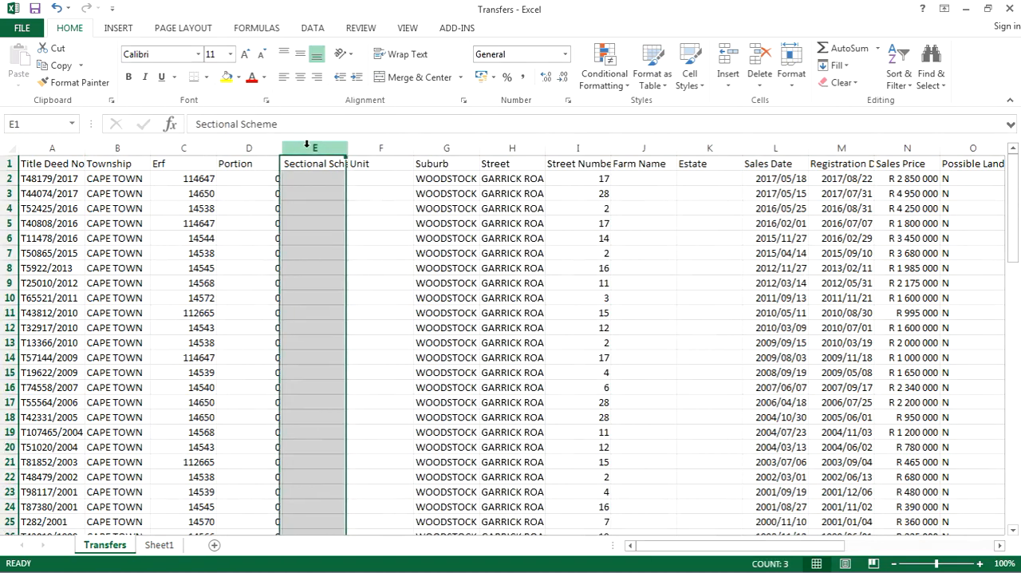
right_click(310, 149)
click(342, 252)
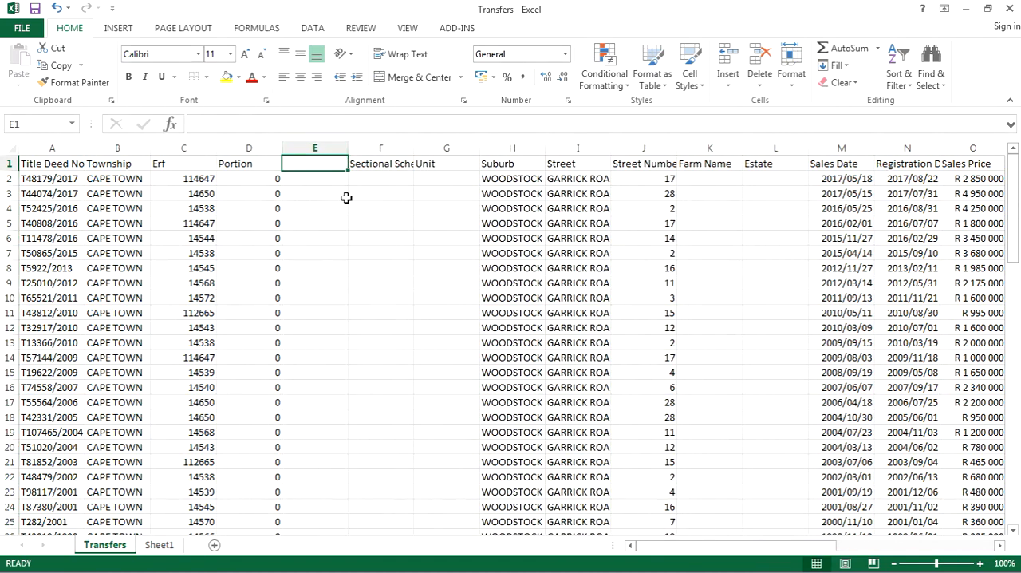
text(SGCODE)
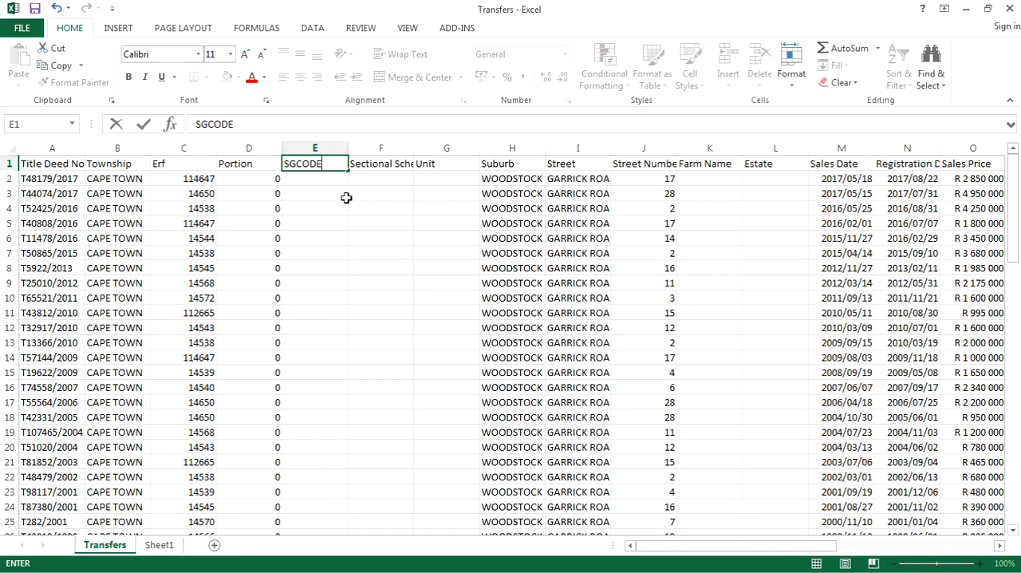
click(317, 179)
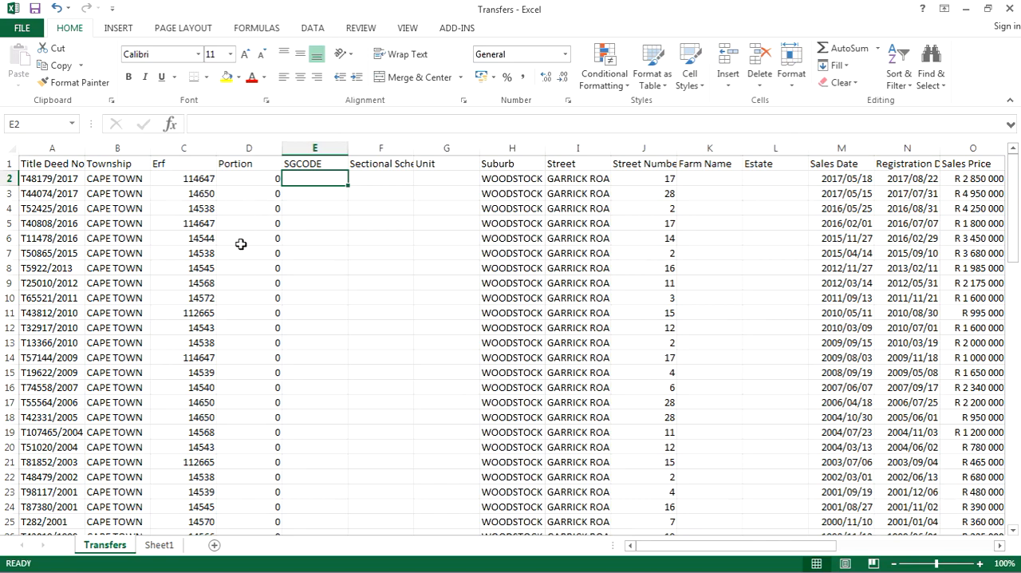
Sort the Transfers table by the Erf column in ascending order.
click(408, 29)
click(313, 29)
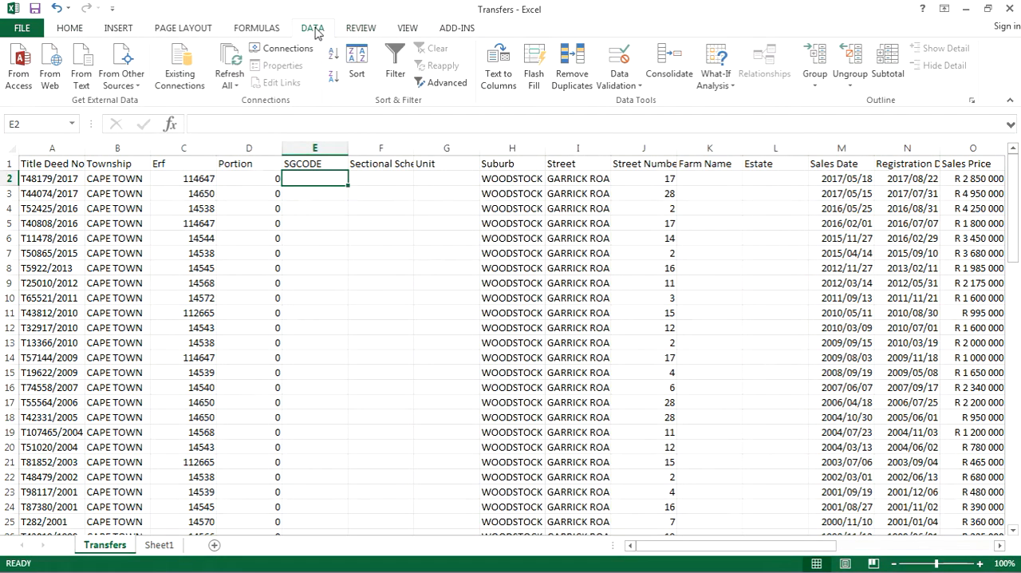
click(357, 66)
click(544, 348)
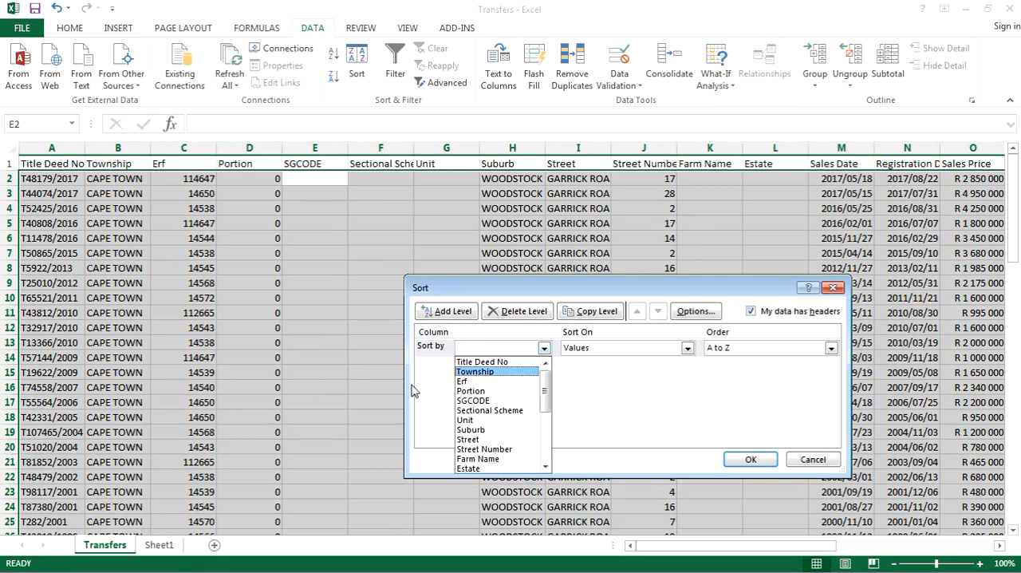
click(484, 381)
click(750, 458)
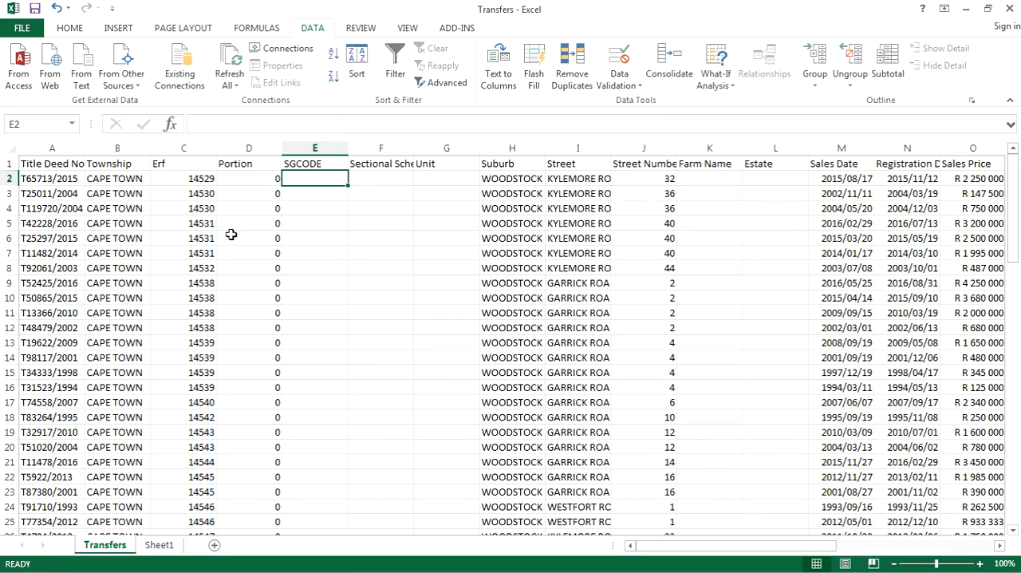
Try a CONCATENATE formula in cell E2 that references only Sheet1!B2, and clear the cell again.
text(=)
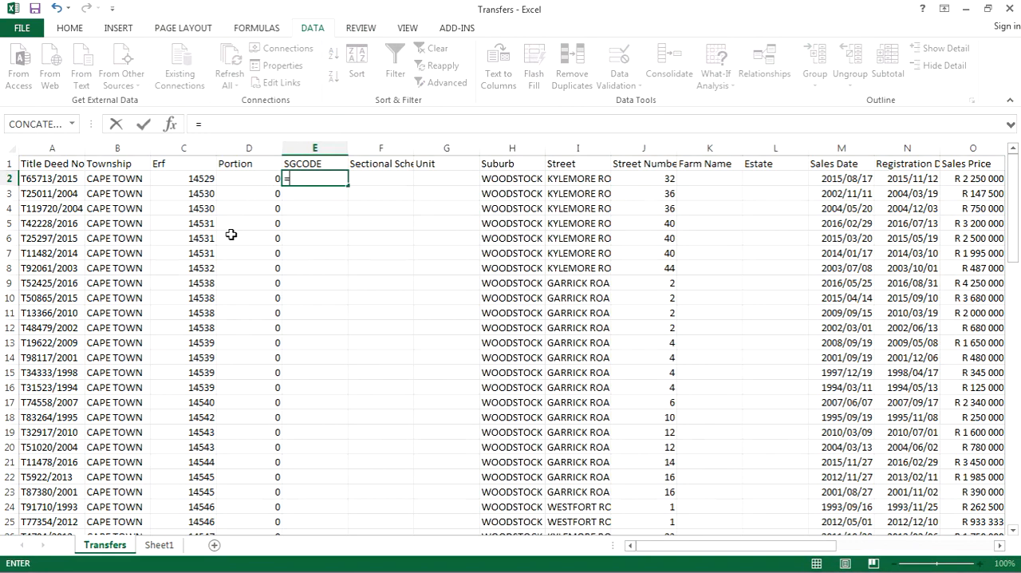
click(42, 126)
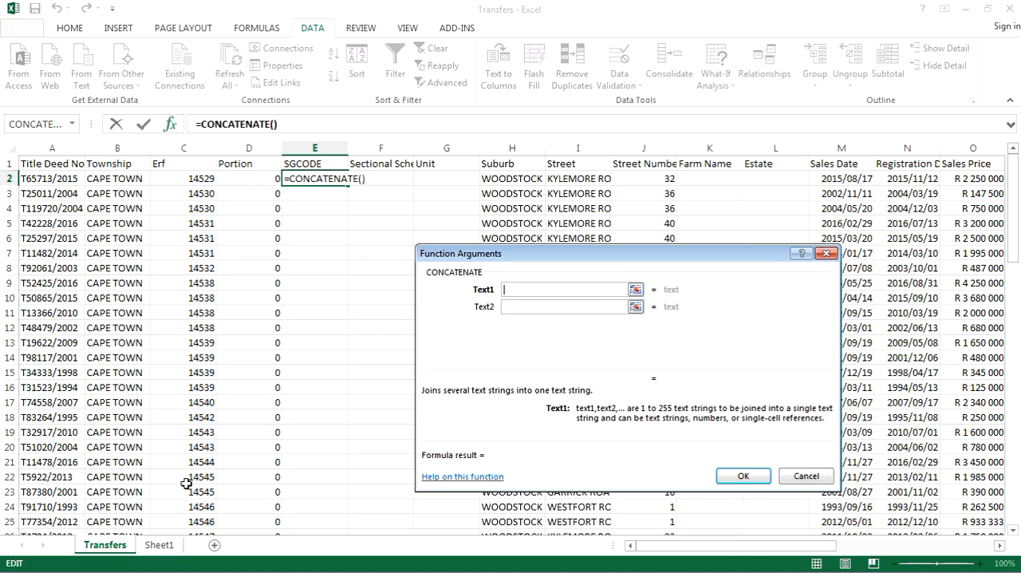
click(159, 545)
click(115, 177)
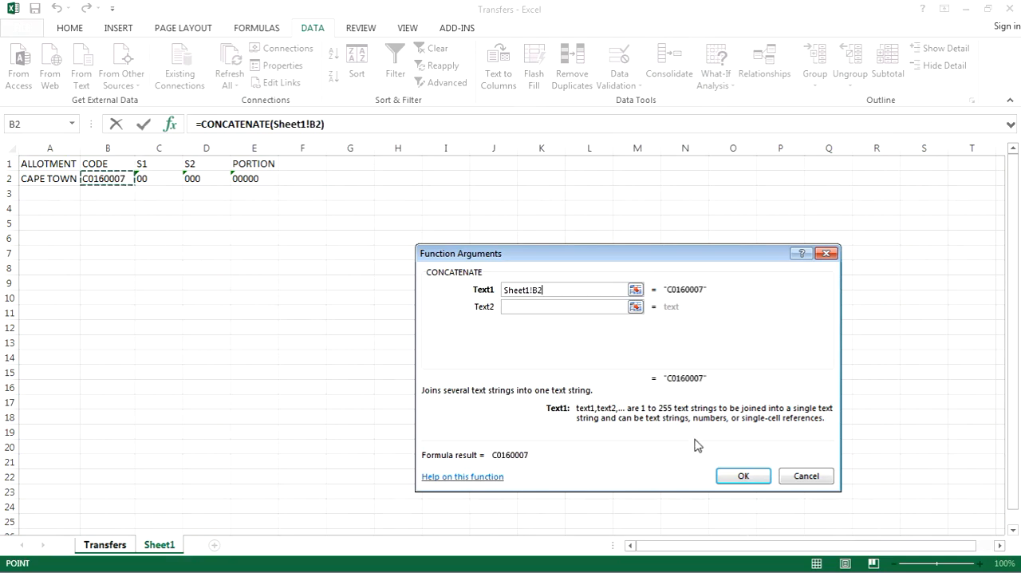
click(743, 476)
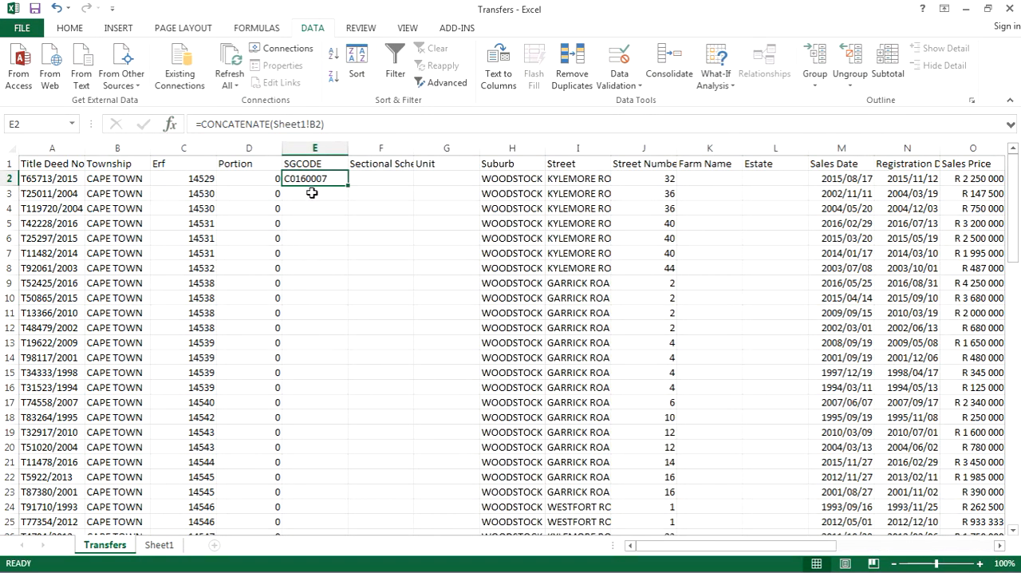
key(Delete)
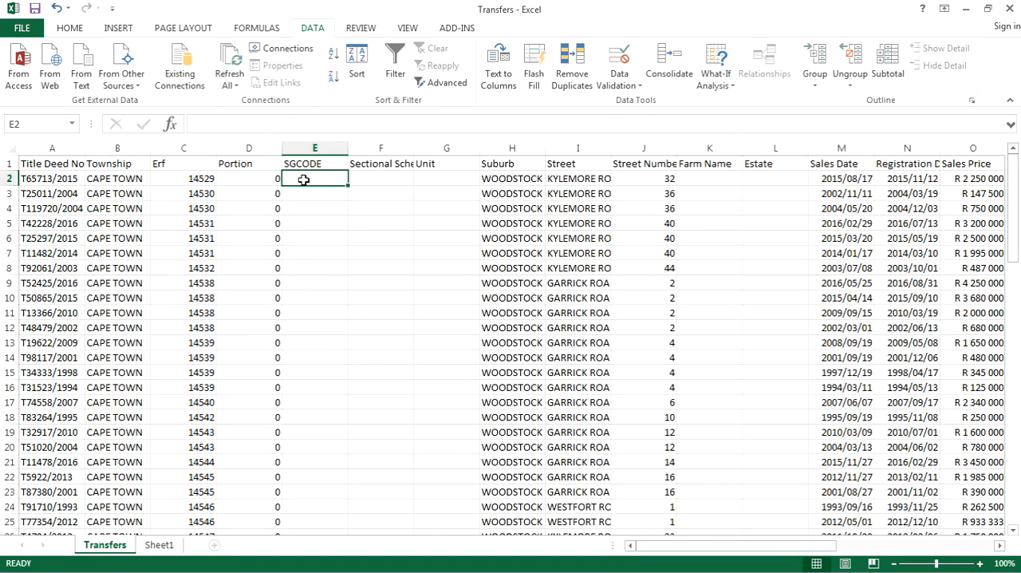
Start a CONCATENATE formula in cell E2 of Transfers with Sheet1!B2 and Sheet1!D2 as its first two text arguments.
text(=)
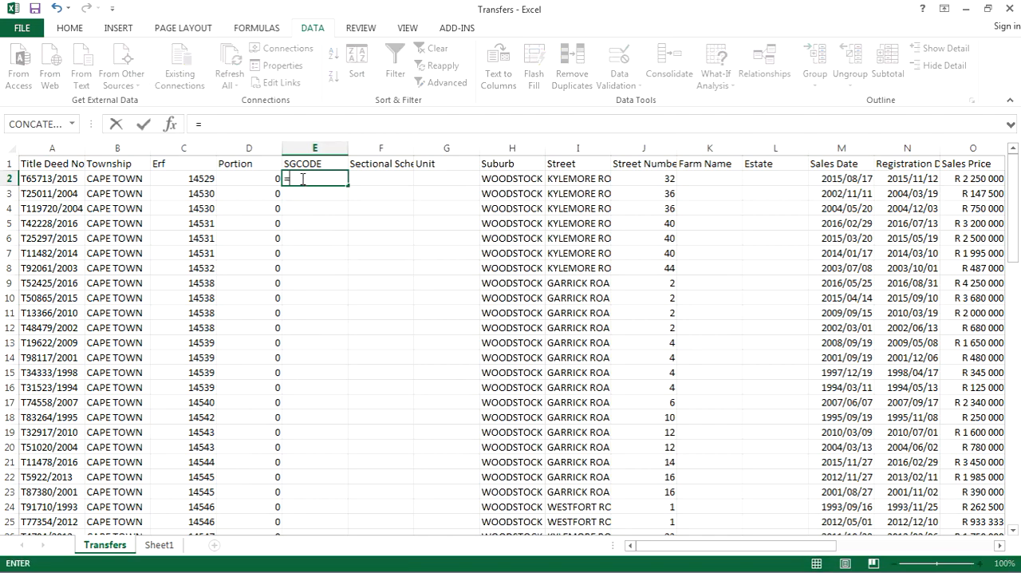
click(36, 123)
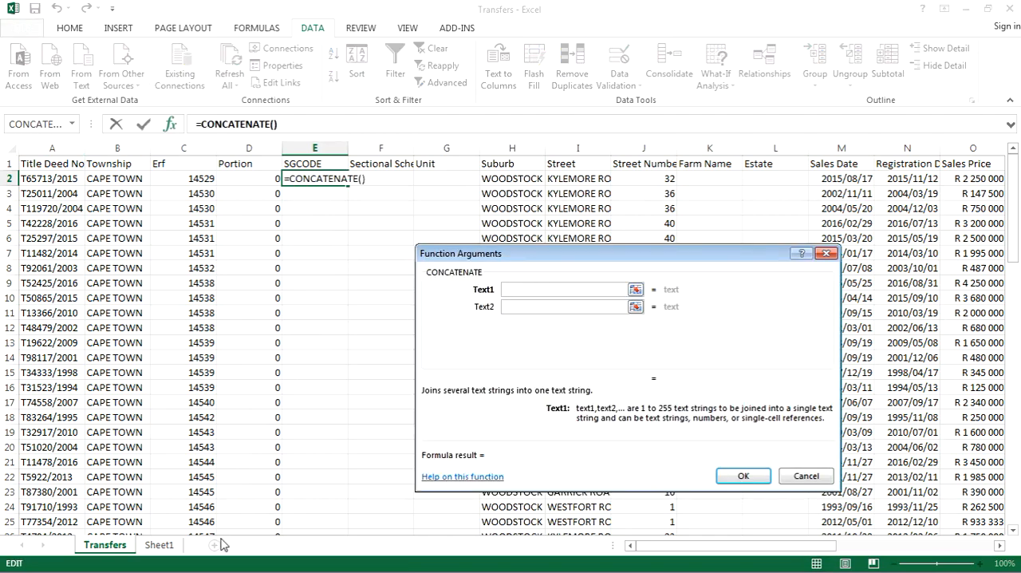
click(159, 545)
click(117, 182)
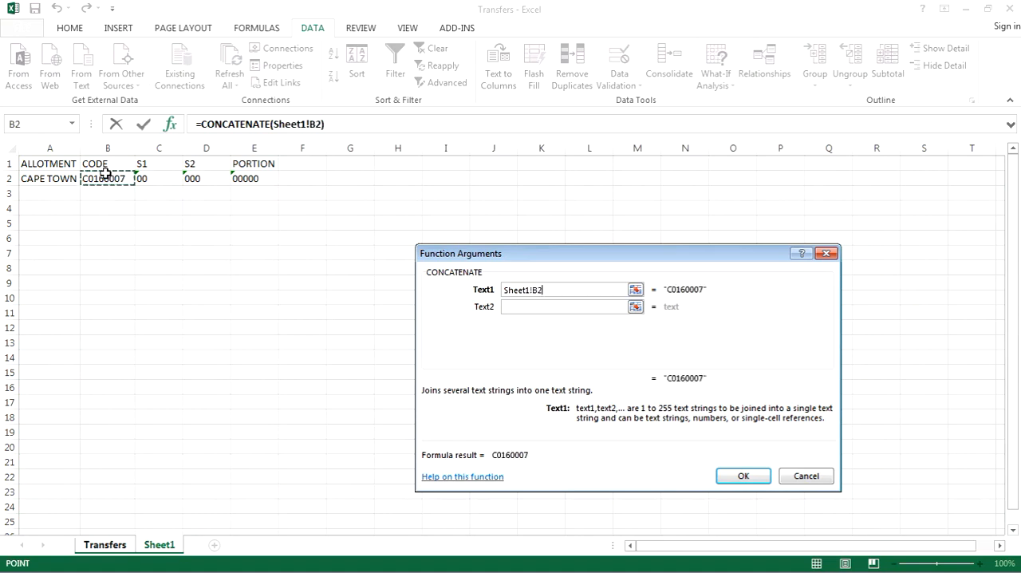
click(556, 306)
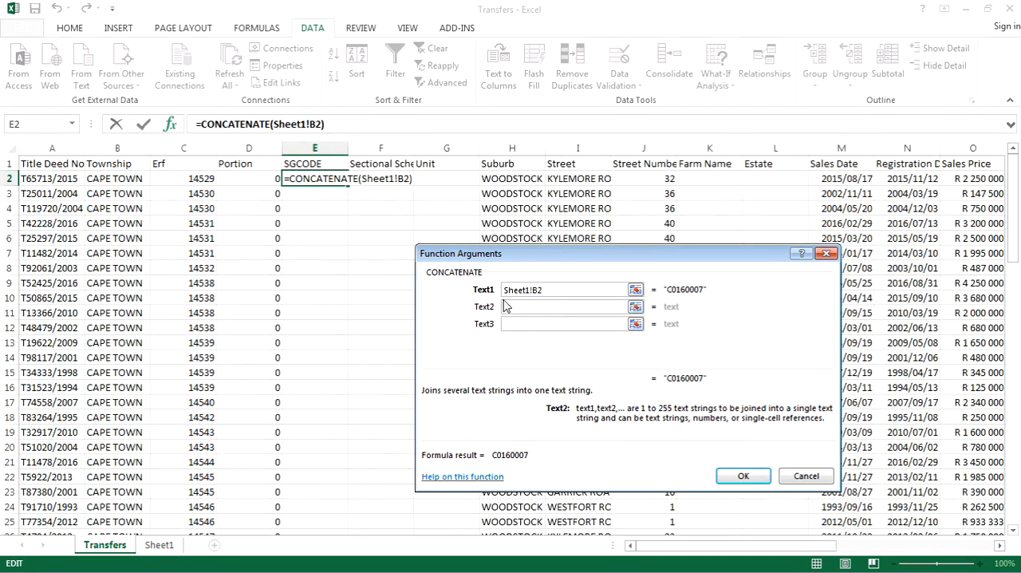
click(159, 545)
click(198, 177)
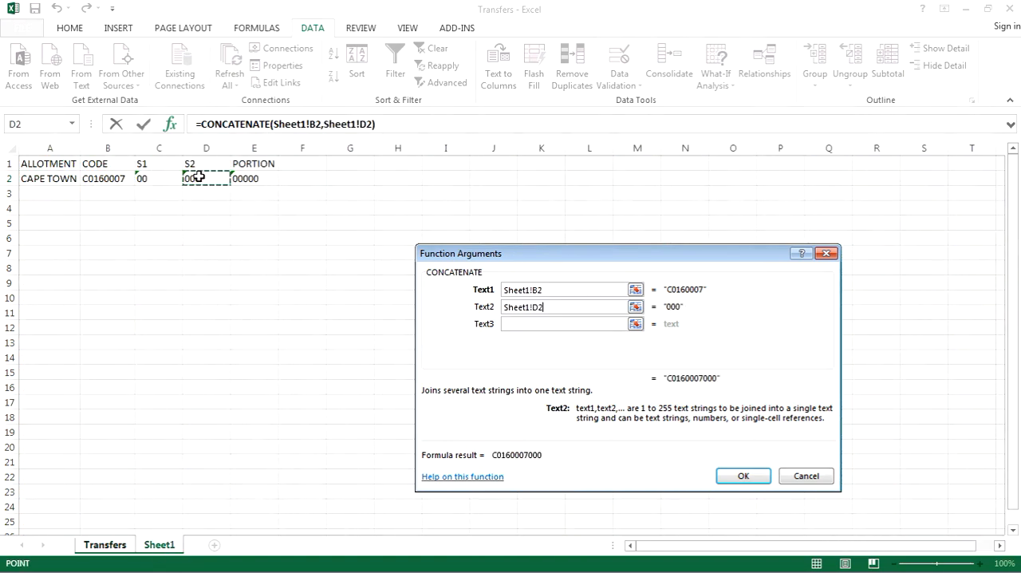
Complete the E2 formula with C2 and Sheet1!E2 as the third and fourth arguments, and fit column E to its content.
click(539, 324)
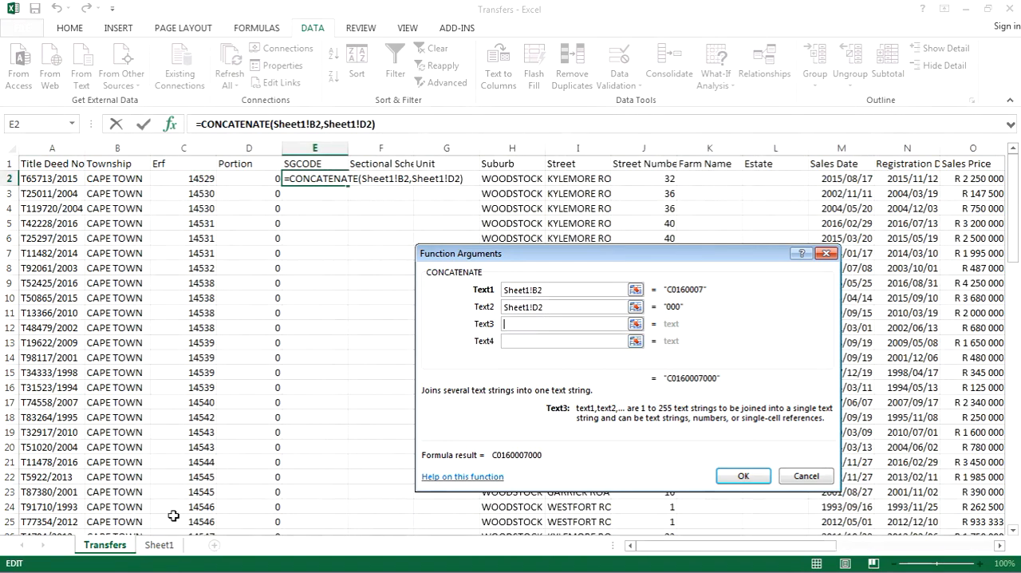
click(196, 179)
click(535, 341)
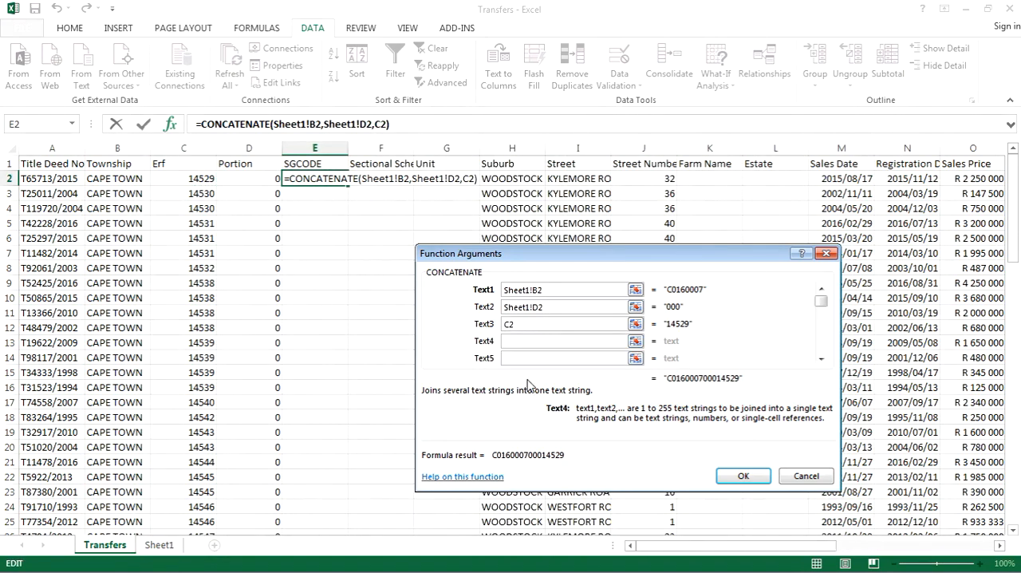
click(158, 545)
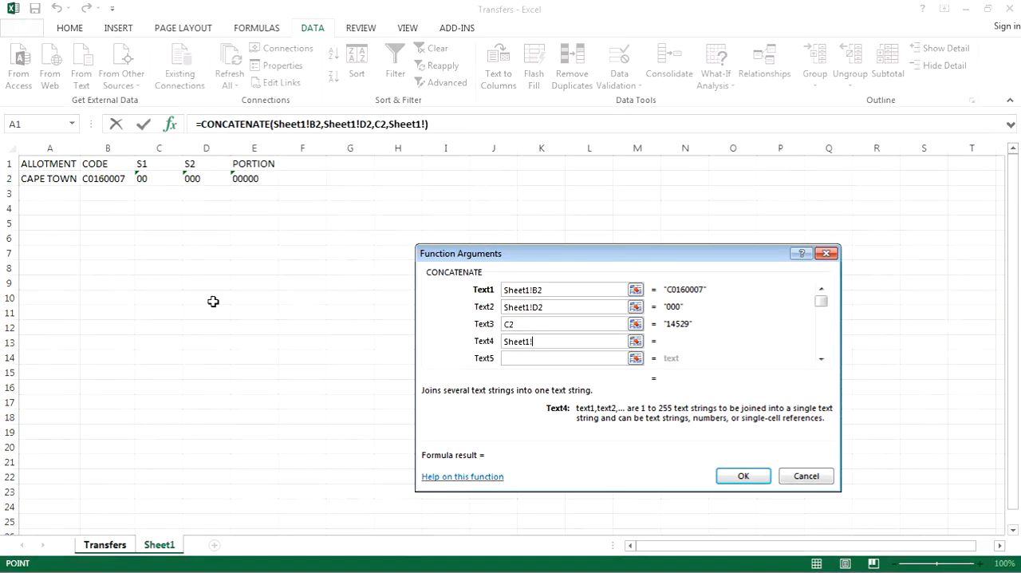
click(254, 180)
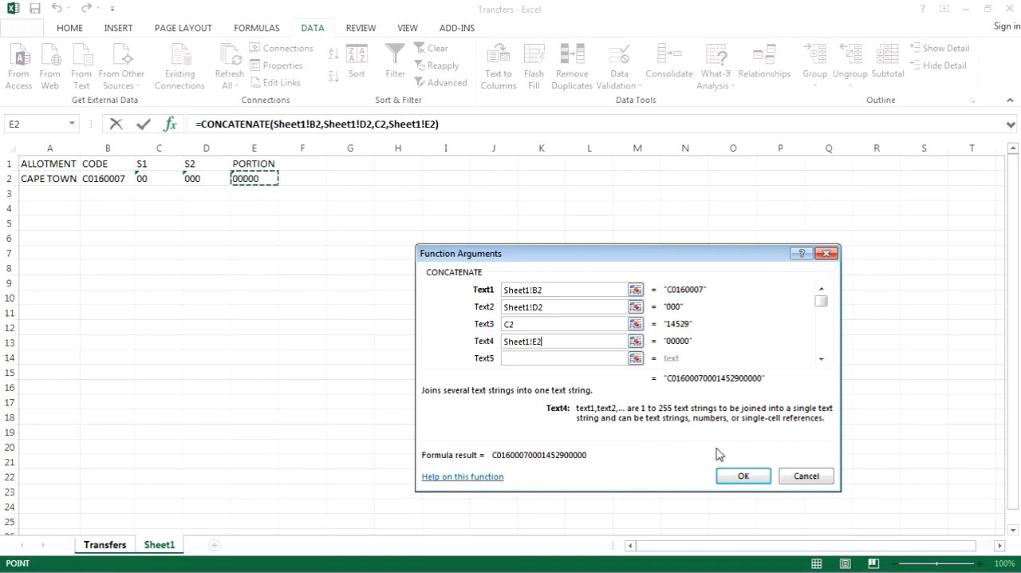
click(743, 476)
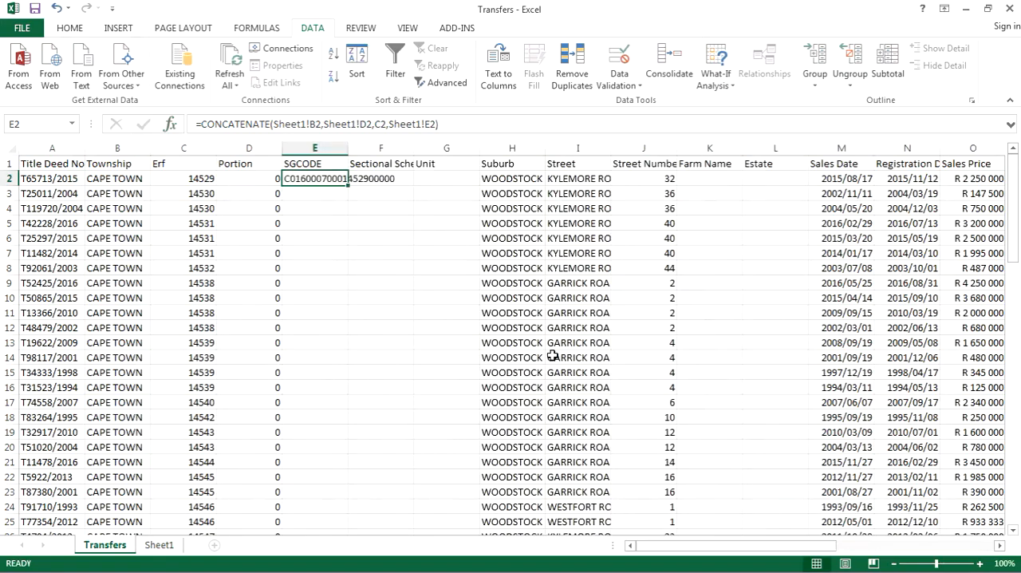
double_click(348, 148)
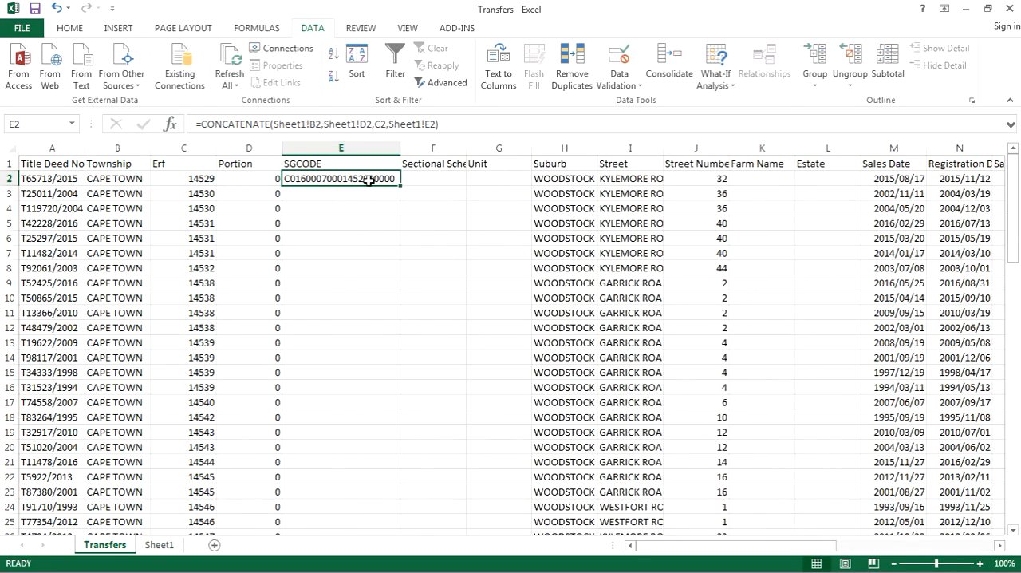
Try to copy the E2 formula with its relative references down the SGCODE column through row 74.
key(ctrl+c)
scroll(372, 289, down, 11)
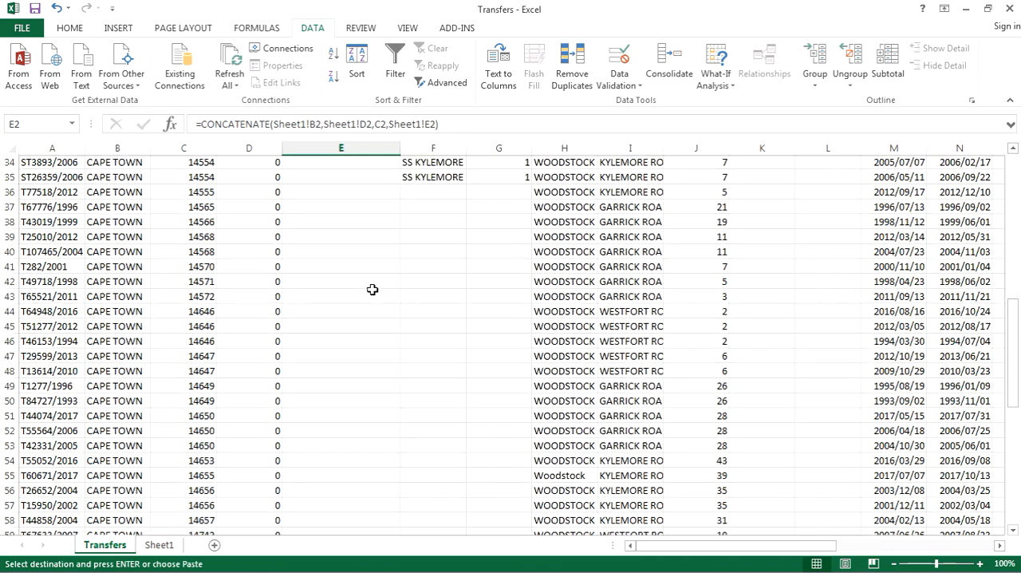
scroll(372, 289, down, 8)
shift+click(343, 401)
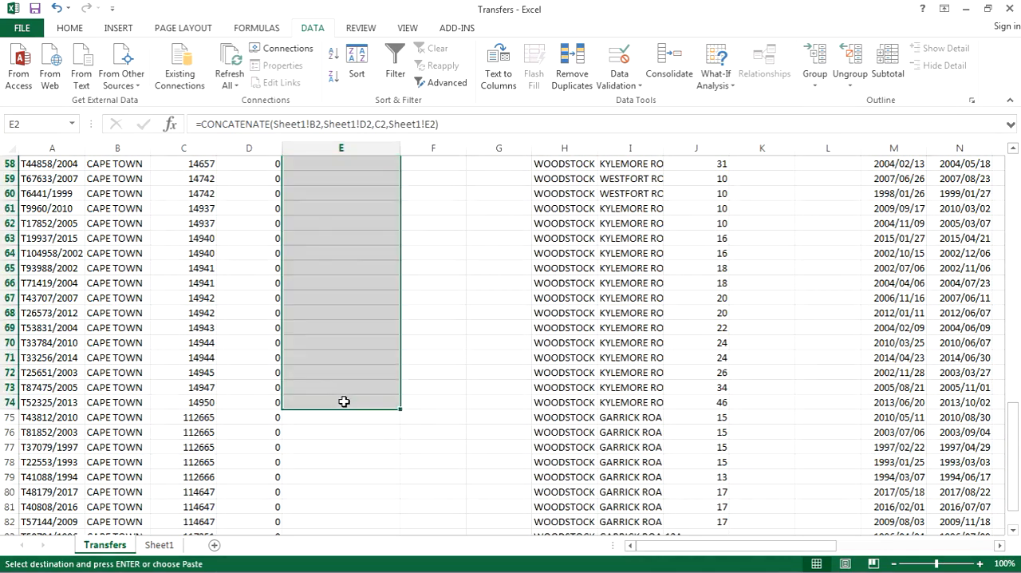
key(ctrl+v)
scroll(342, 403, up, 19)
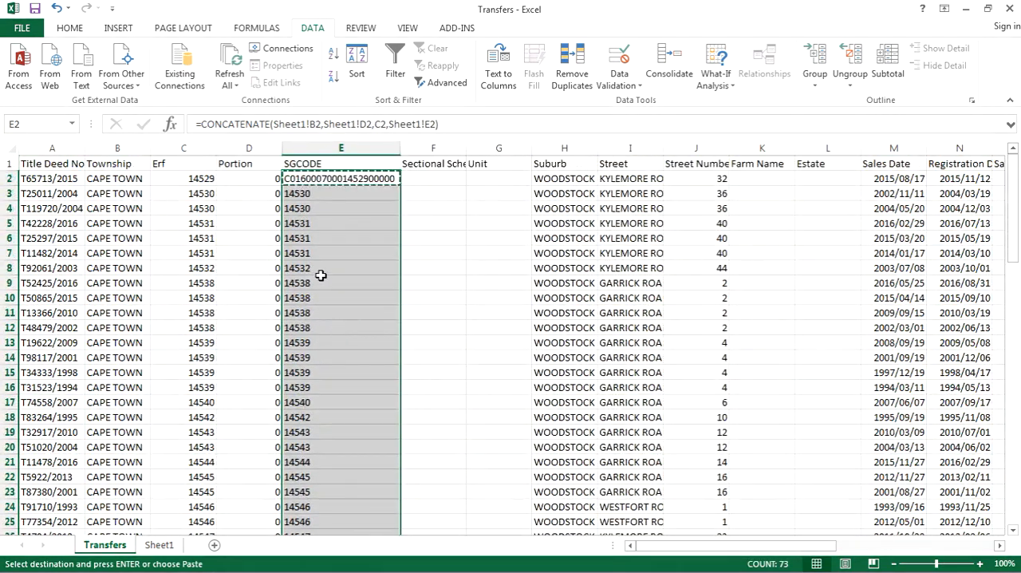
right_click(323, 179)
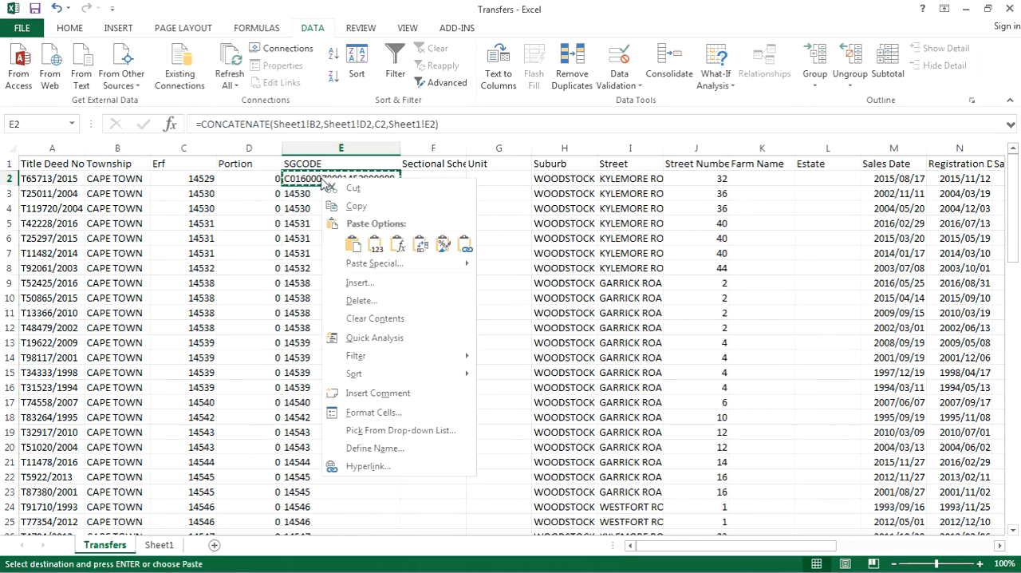
key(Escape)
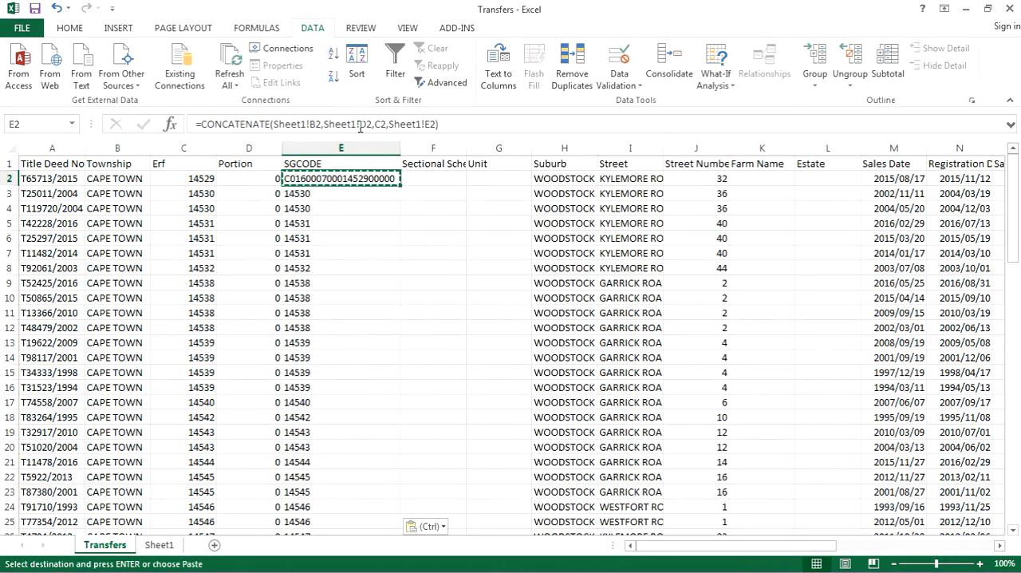
Make the Sheet1 references in the E2 formula absolute as $B$2, $D$2 and $E$2, leaving C2 relative.
double_click(348, 183)
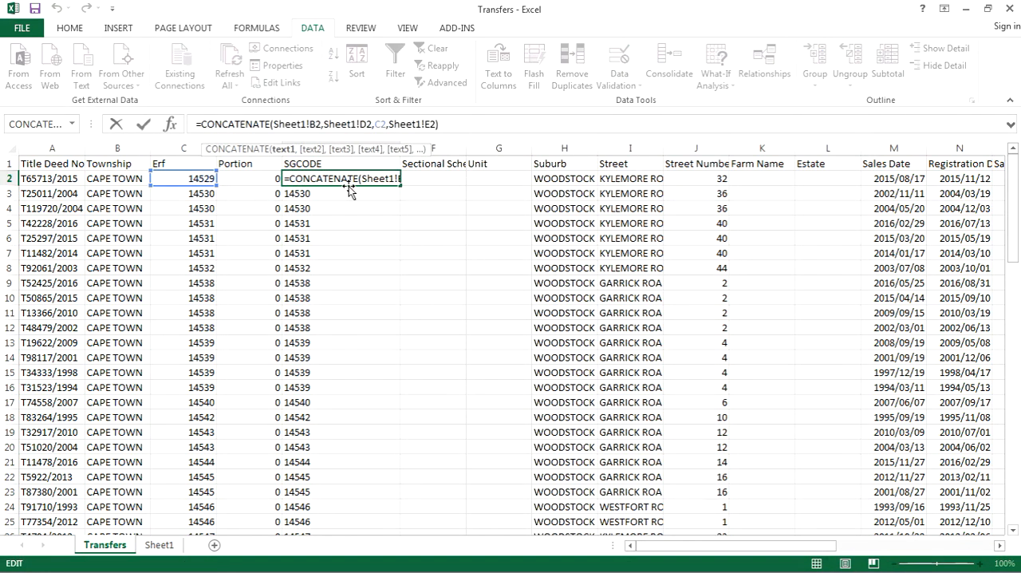
text($B)
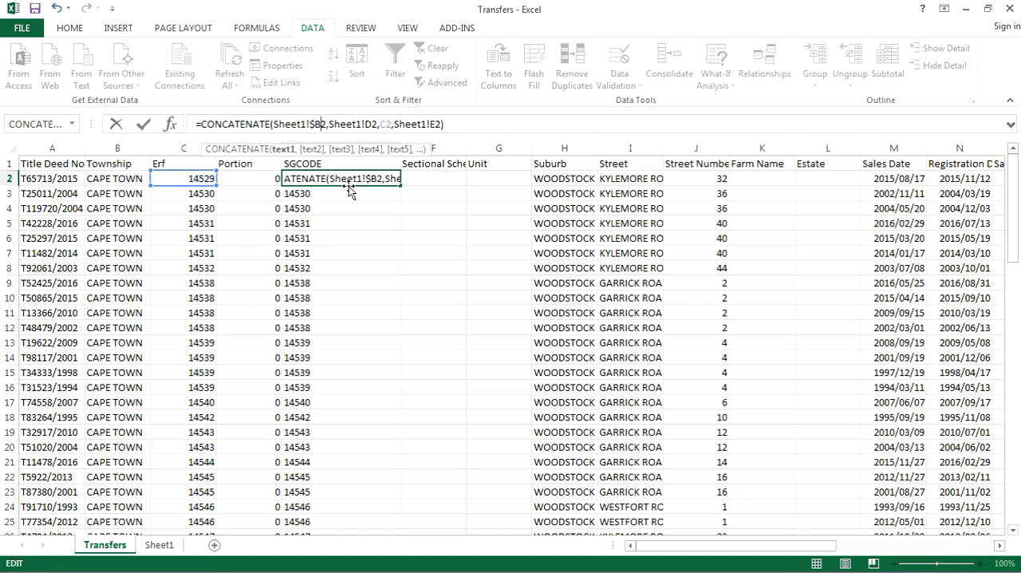
text($)
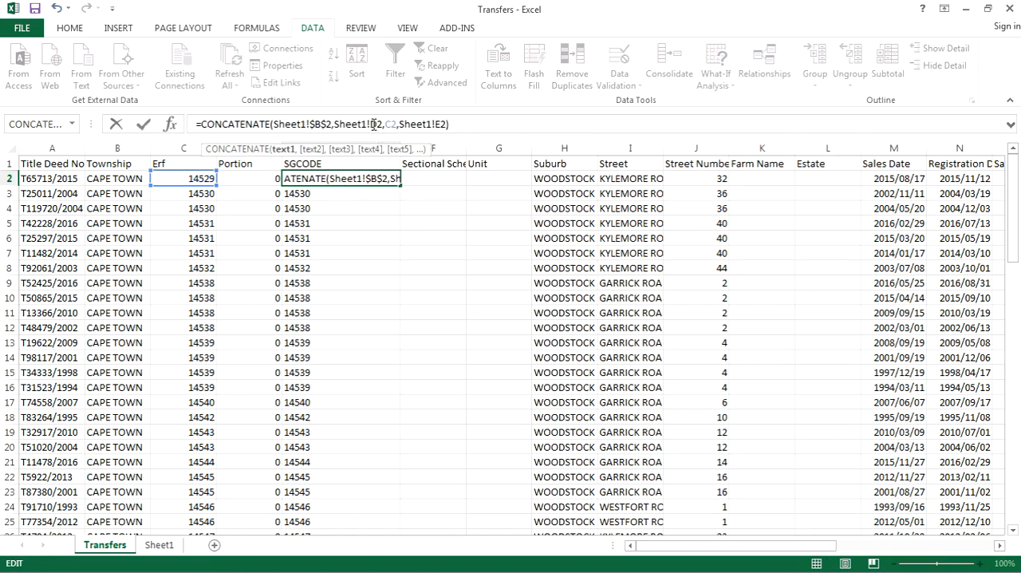
text(&)
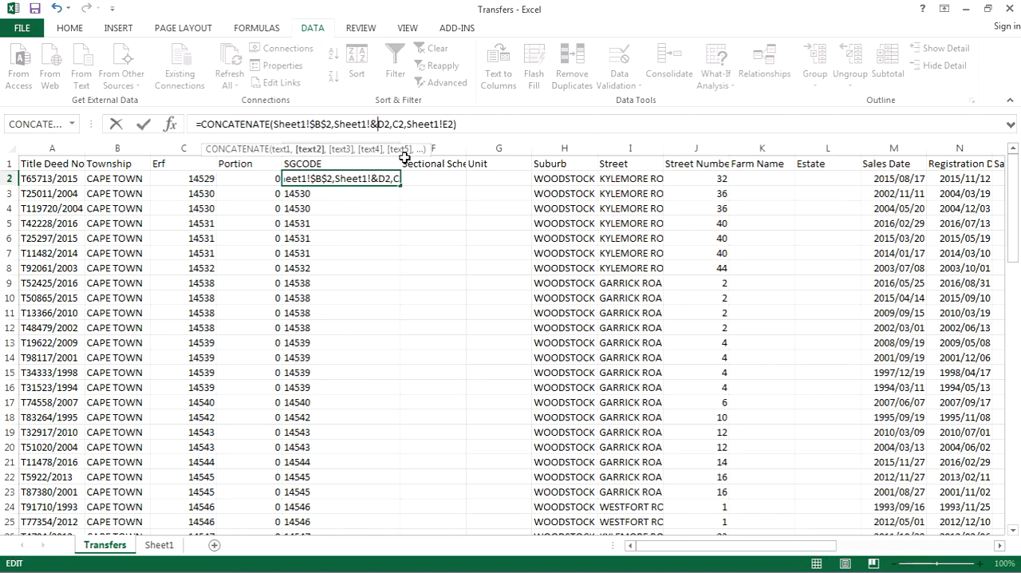
key(BackSpace)
text($B)
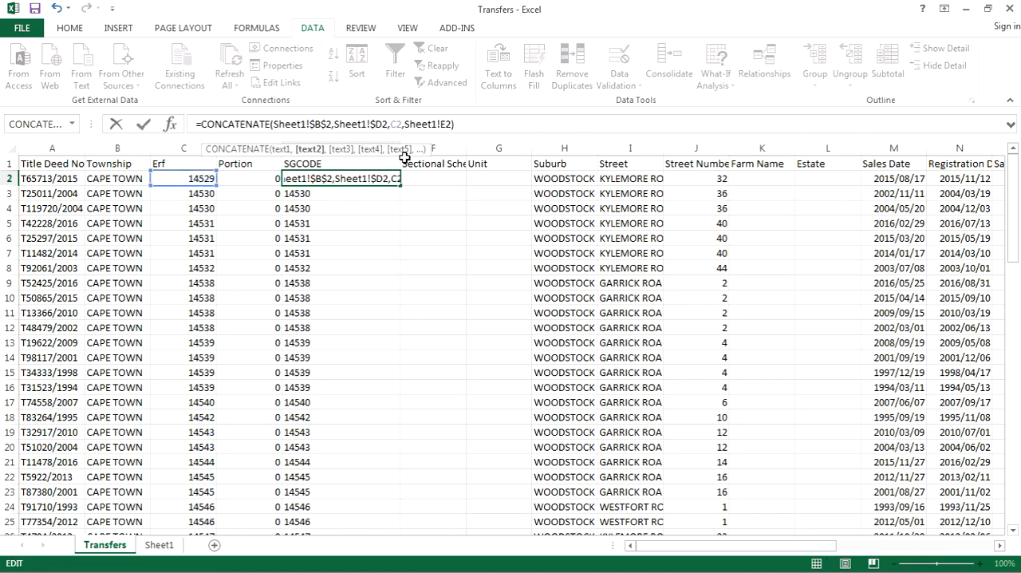
text($)
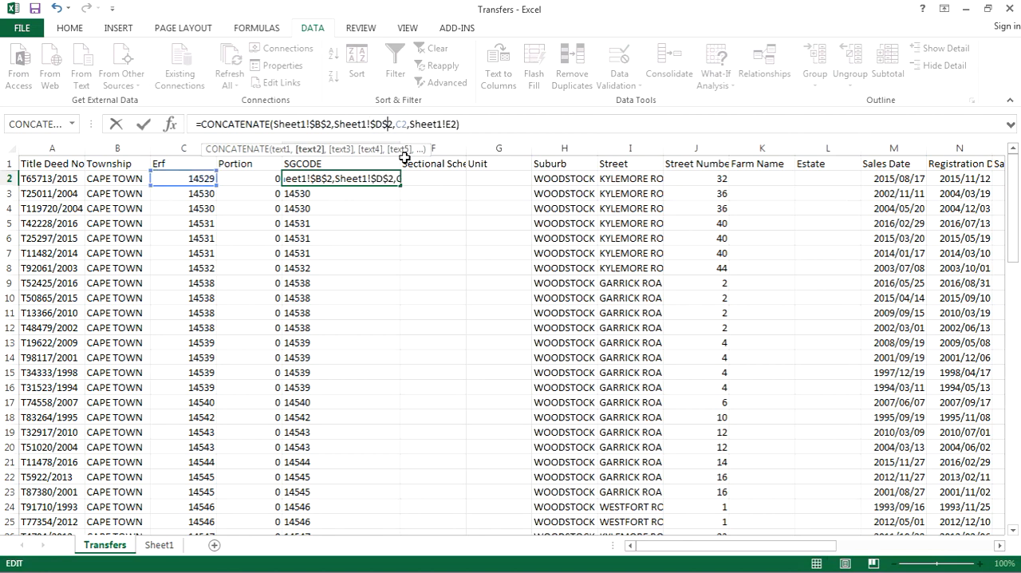
click(448, 123)
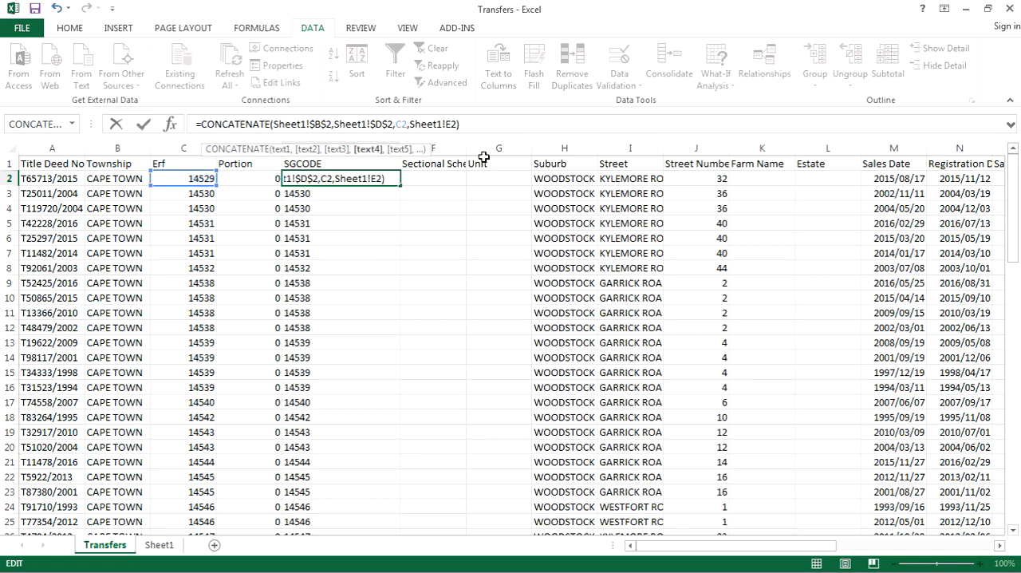
text($B)
text($E$)
key(Return)
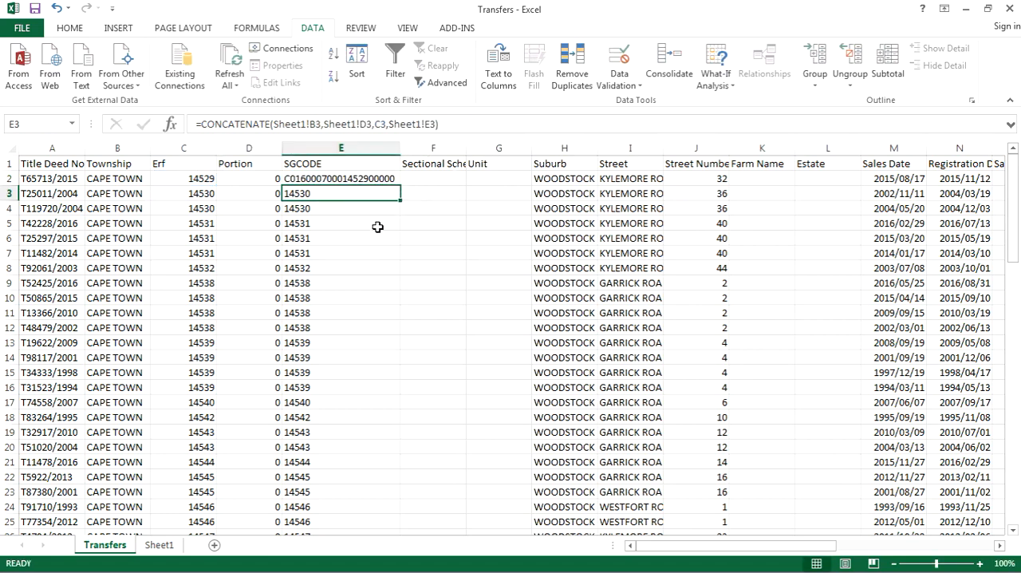
Copy the E2 formula with absolute references over the SGCODE cells through E74.
click(342, 180)
key(ctrl+c)
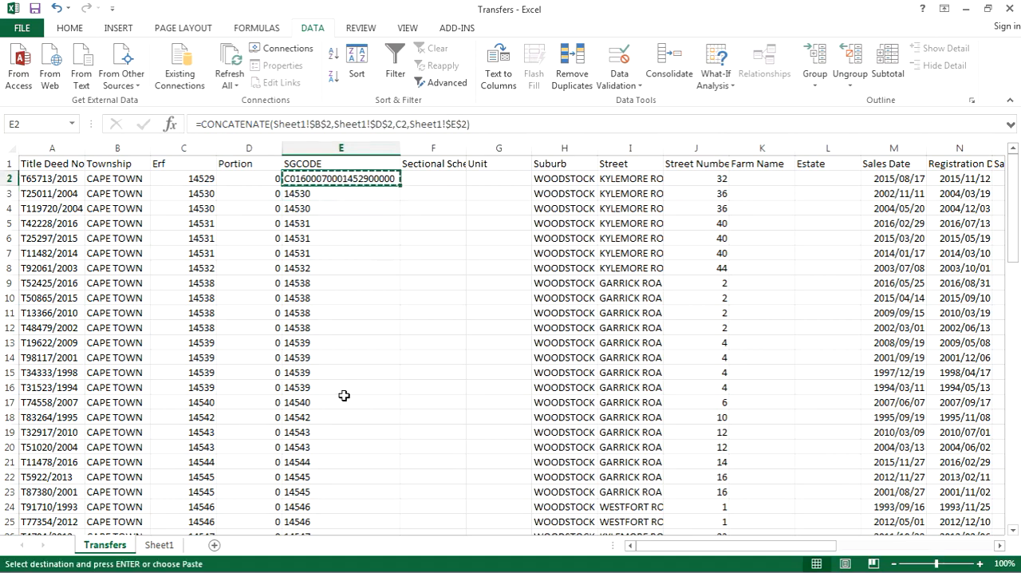
scroll(340, 394, down, 20)
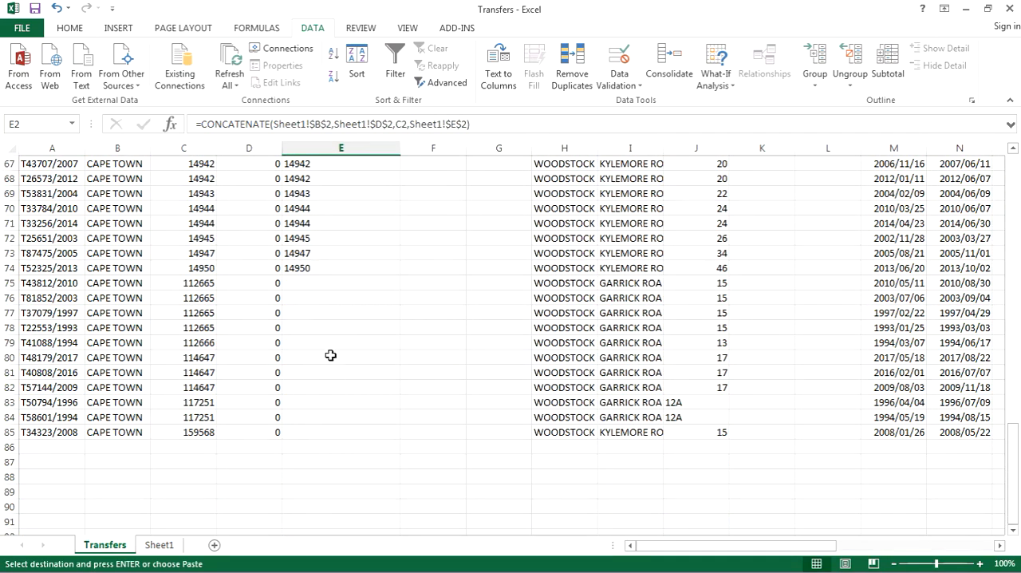
shift+click(330, 268)
key(ctrl+v)
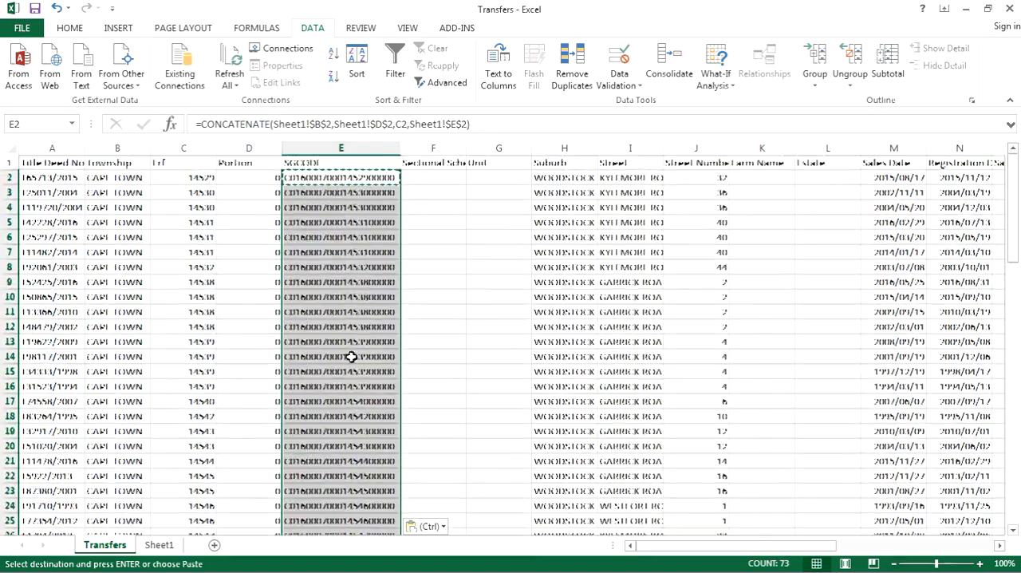
Paste the formula into E75, replace its Sheet1!$D$2 reference with Sheet1!$C$2, and check the source cells on Sheet1.
scroll(351, 335, down, 20)
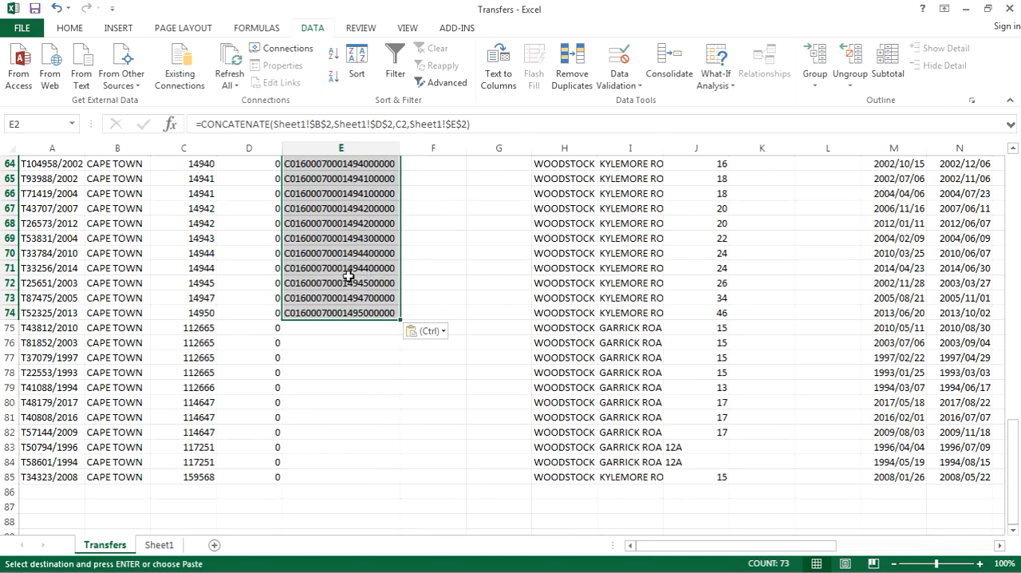
click(330, 331)
key(ctrl+v)
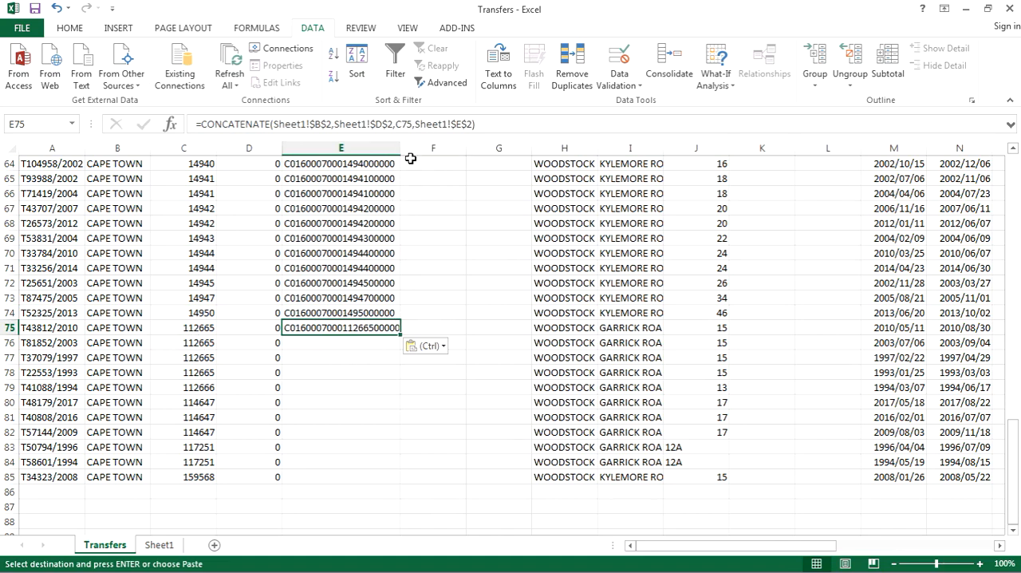
click(381, 123)
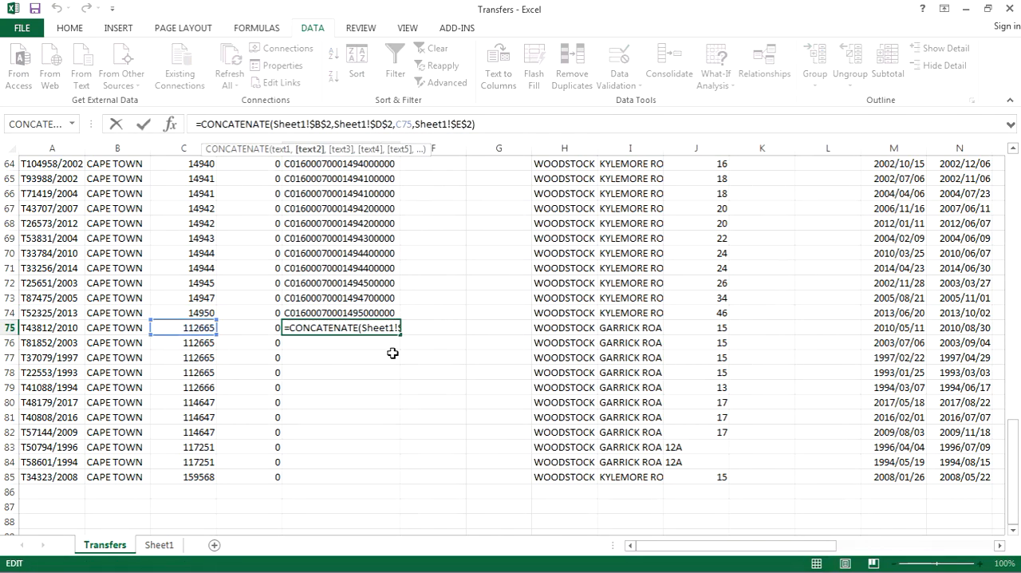
key(BackSpace)
text(C)
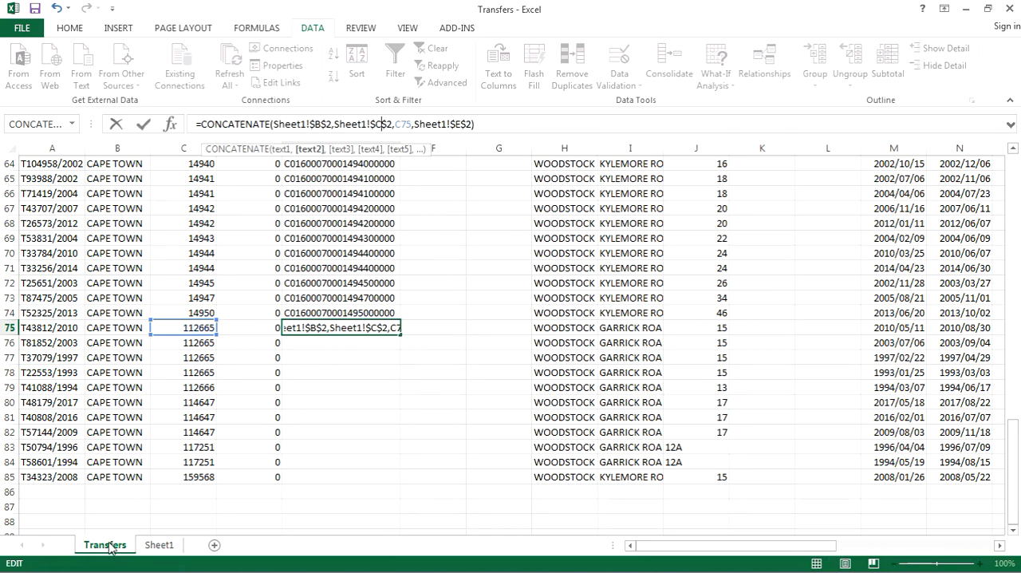
key(Return)
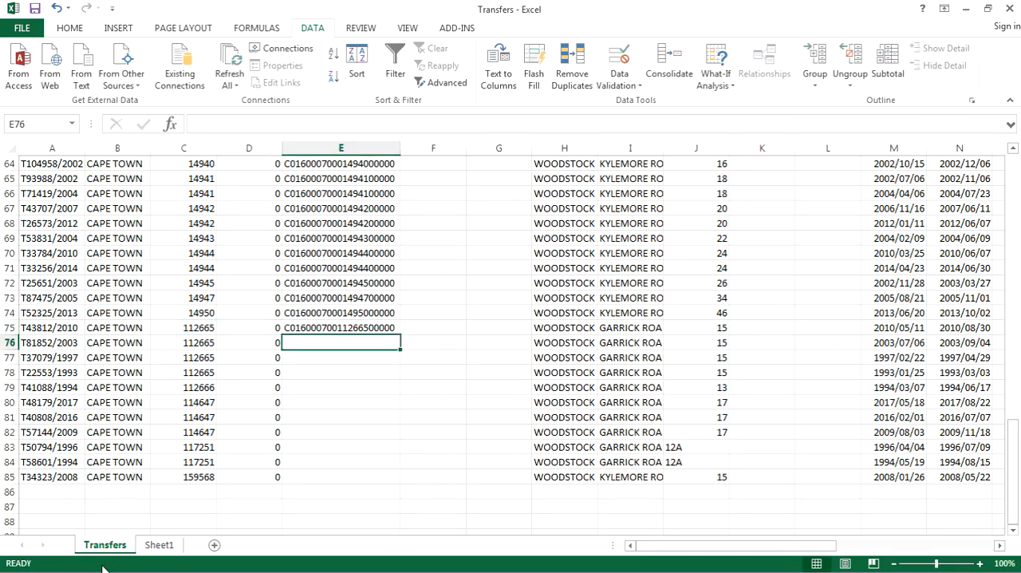
click(159, 545)
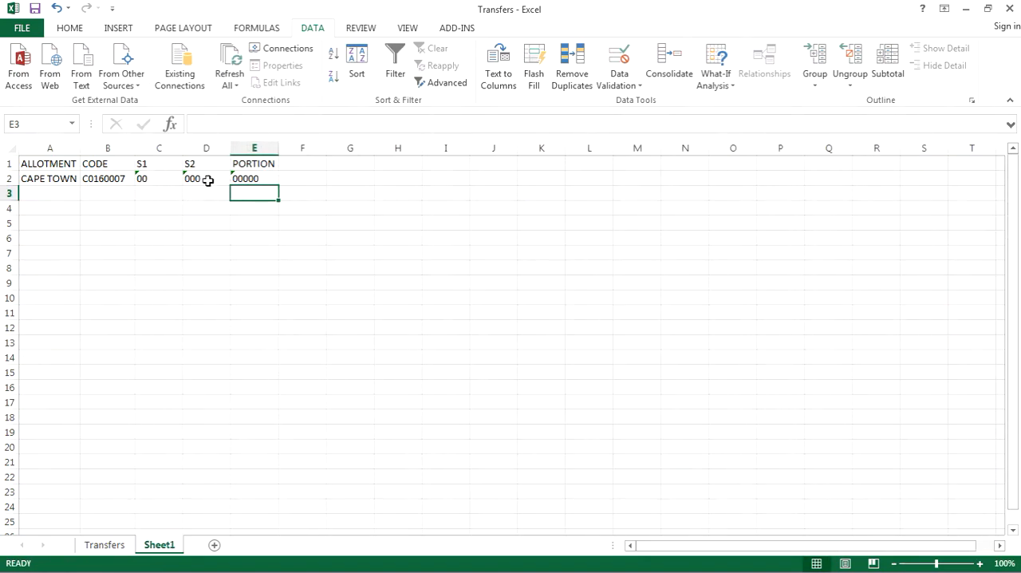
click(116, 548)
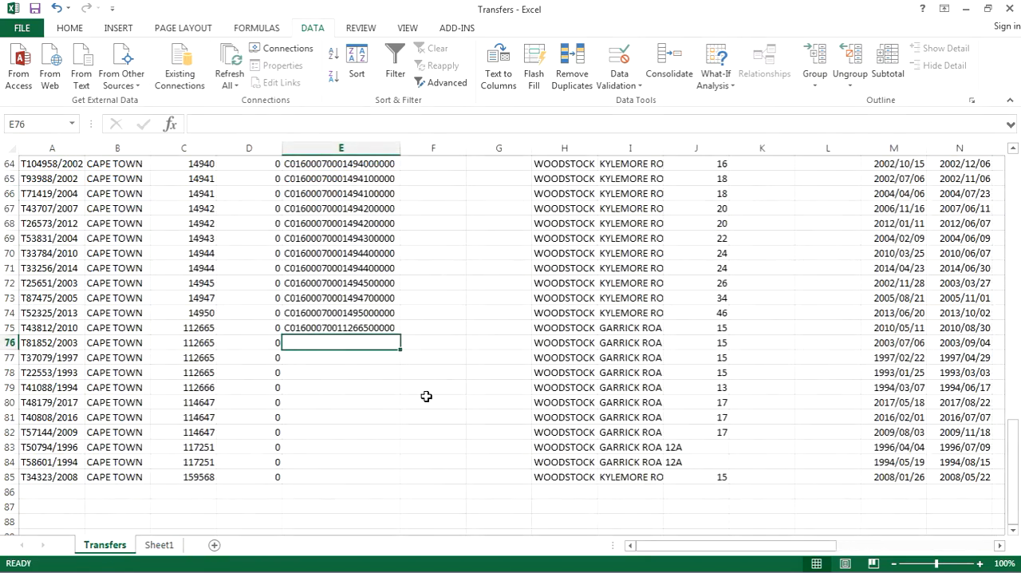
Copy the E75 formula down the SGCODE column through E85 and save the workbook in its current format.
click(358, 330)
key(ctrl+c)
shift+click(337, 471)
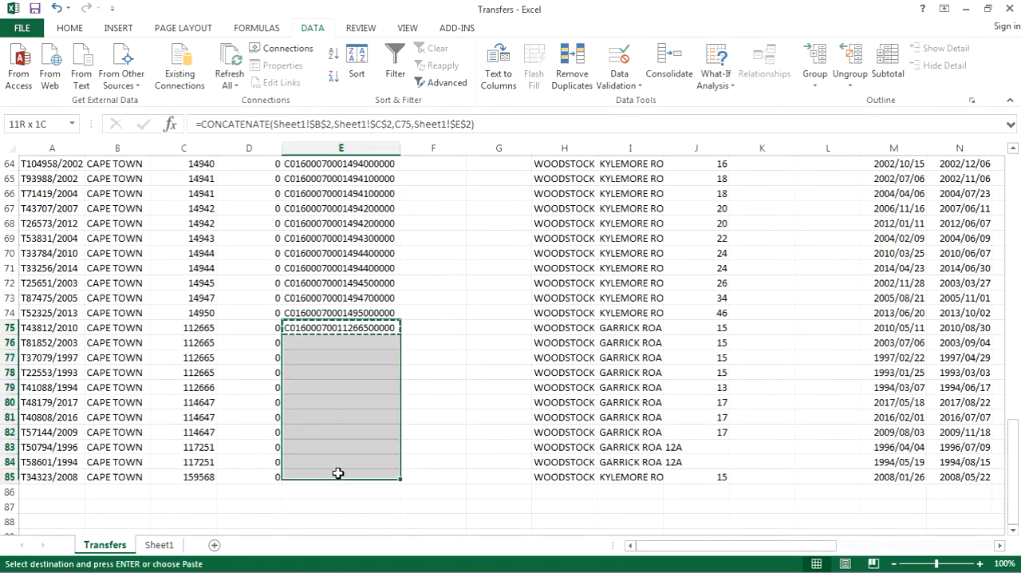
key(ctrl+v)
click(235, 298)
scroll(239, 307, up, 20)
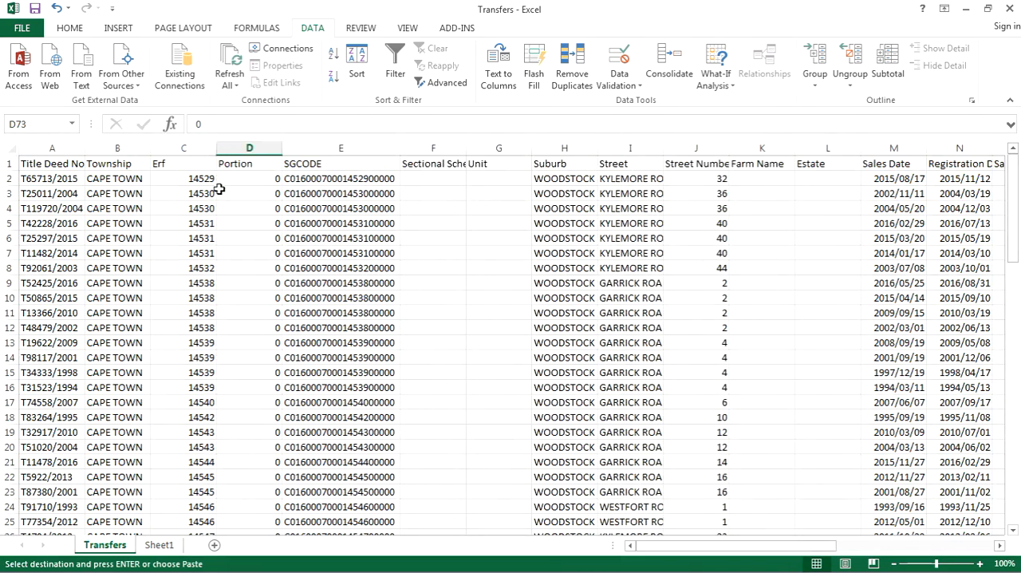
click(35, 9)
click(450, 334)
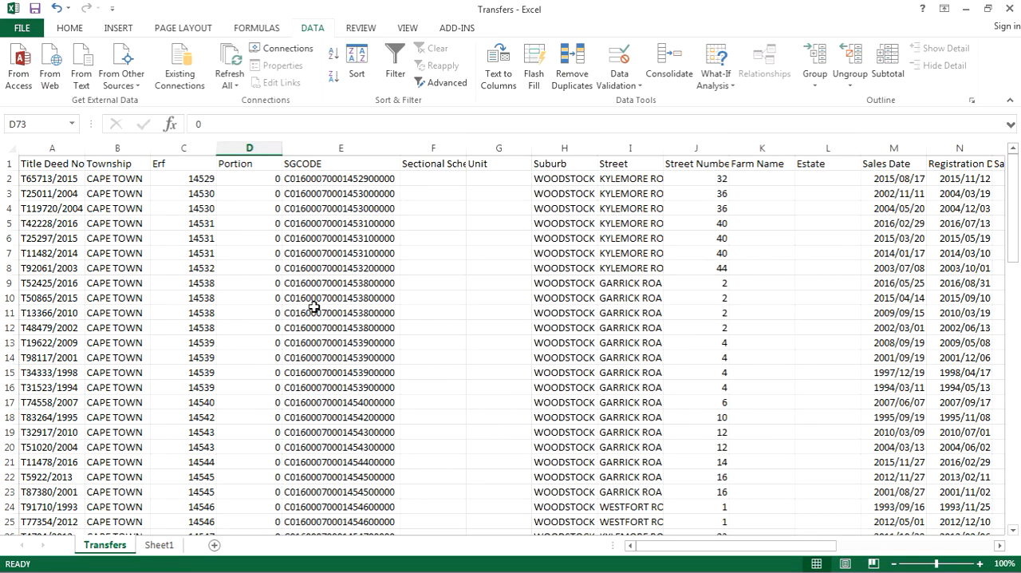
Narrow the Unit column and widen the Suburb and Street columns so the full street names fit.
drag(533, 148, 513, 149)
drag(580, 149, 592, 148)
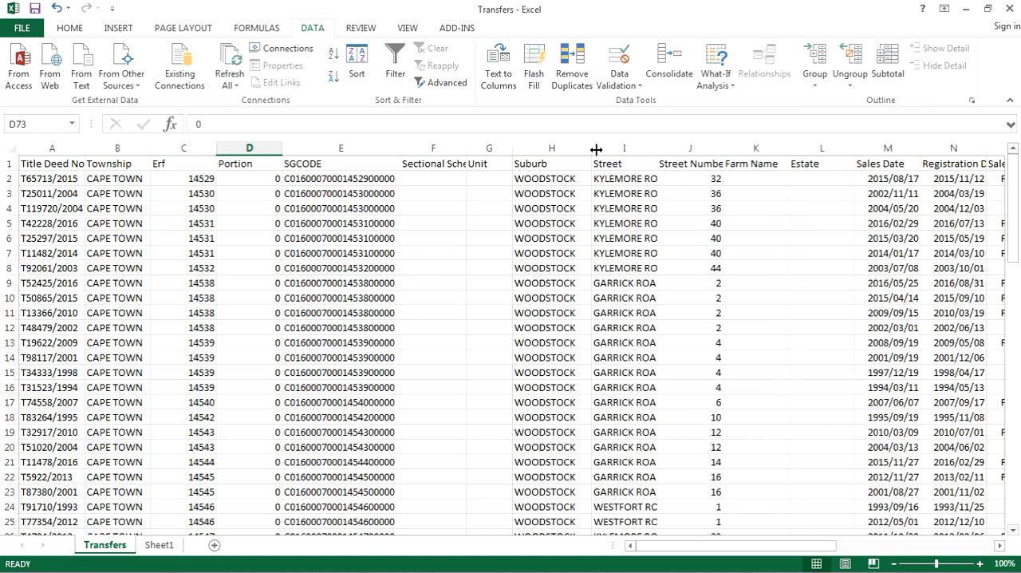
drag(658, 148, 693, 150)
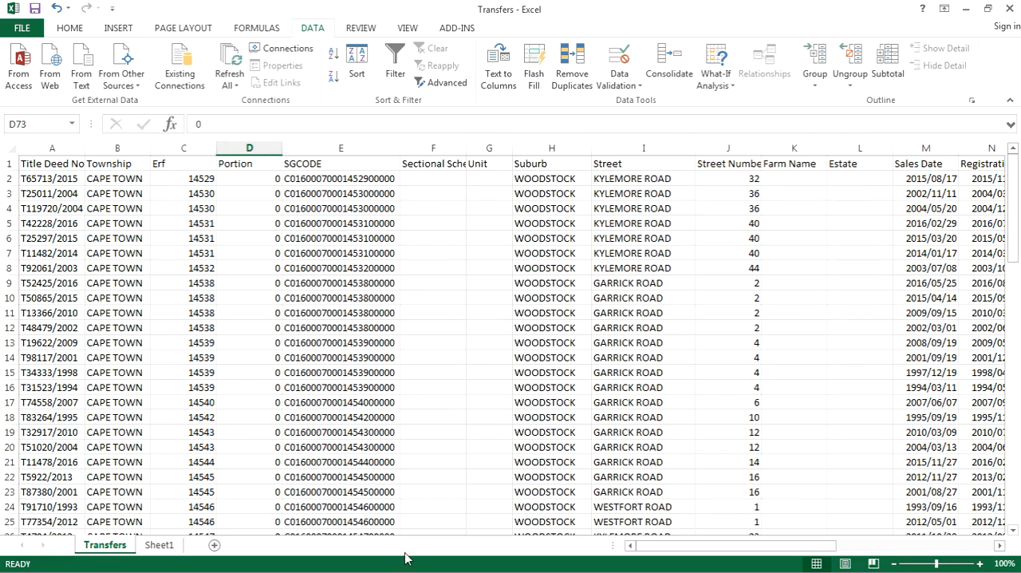
Rename the Sheet1 worksheet as CODE.
right_click(159, 544)
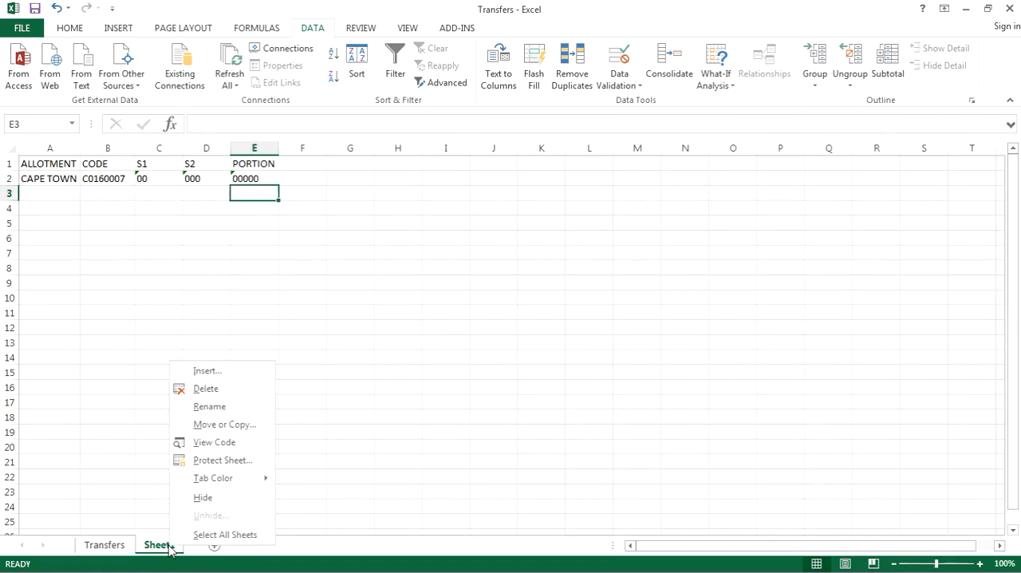
click(209, 406)
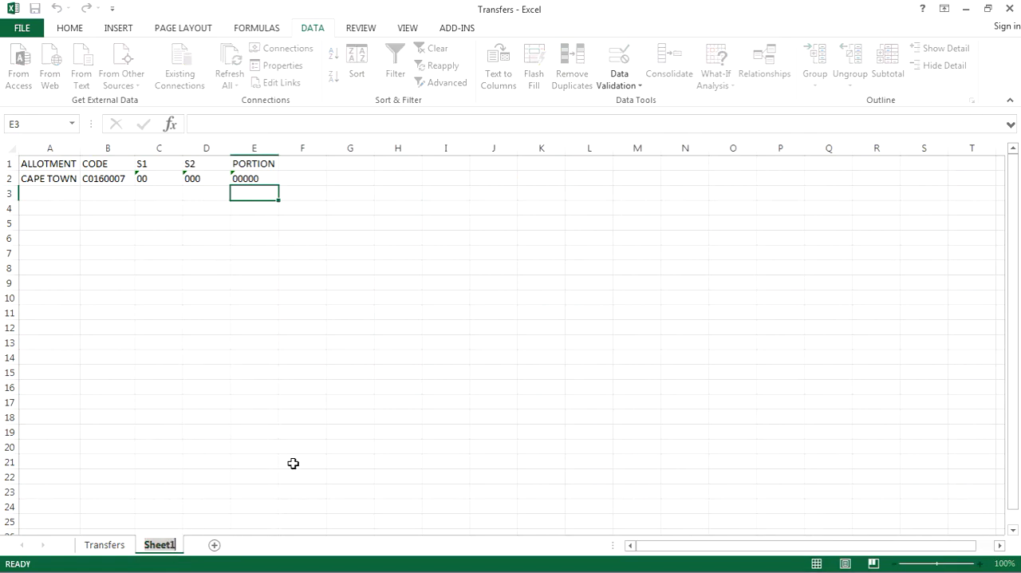
text(COD)
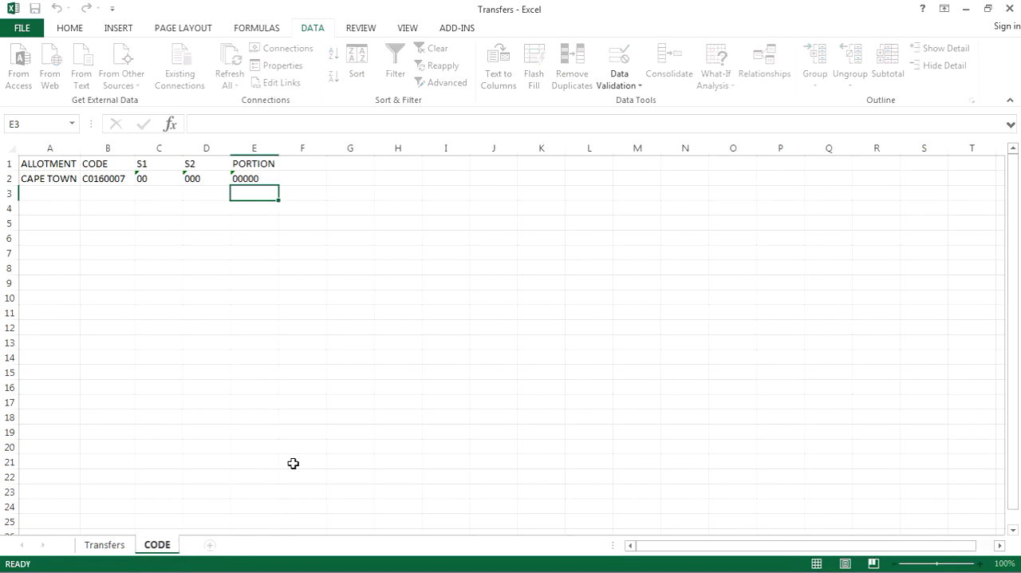
text(E)
key(Return)
Create a PivotTable on a new worksheet from the whole Transfers data range, $A$1:$Y$85.
click(105, 545)
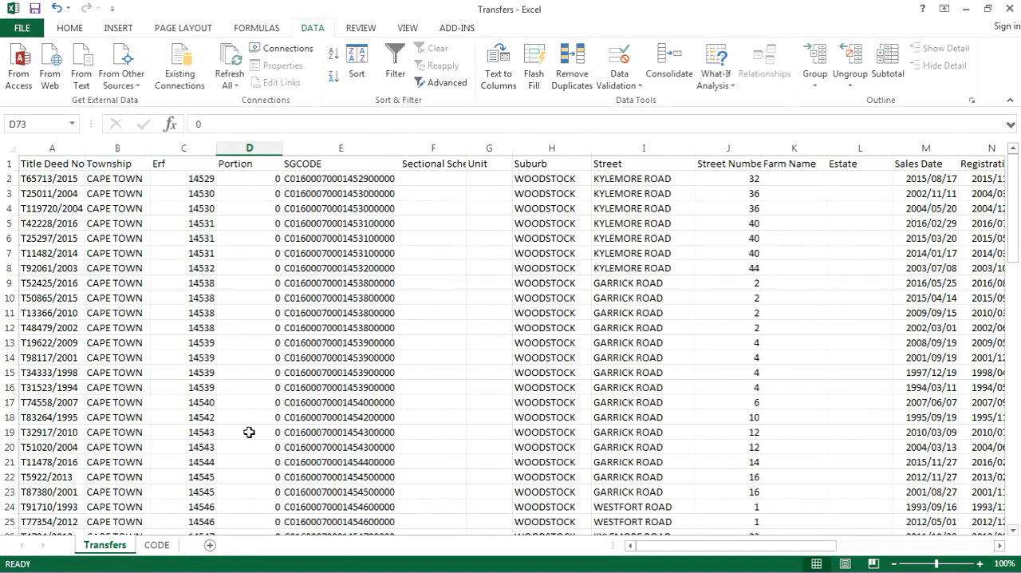
click(112, 255)
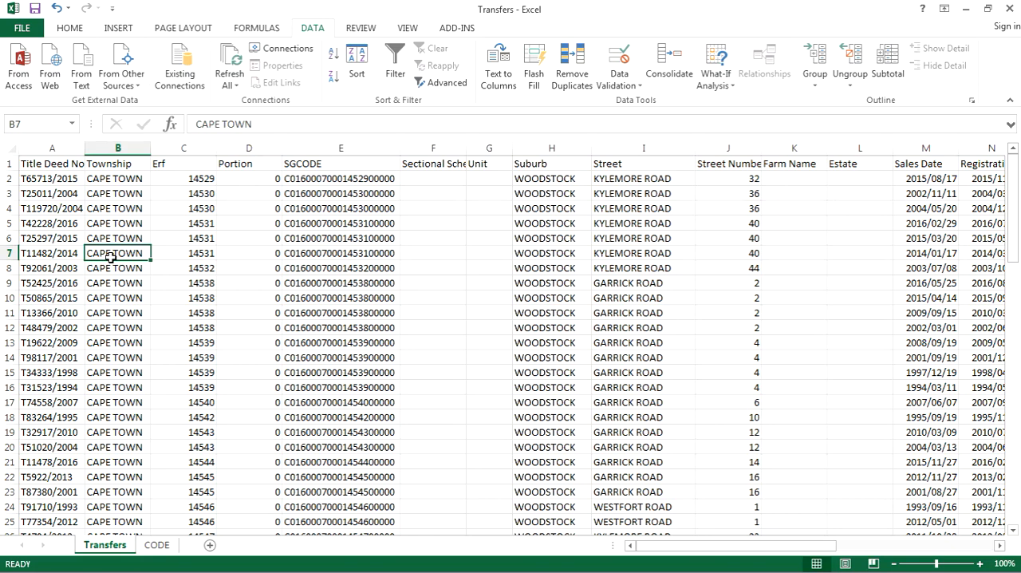
key(ctrl+a)
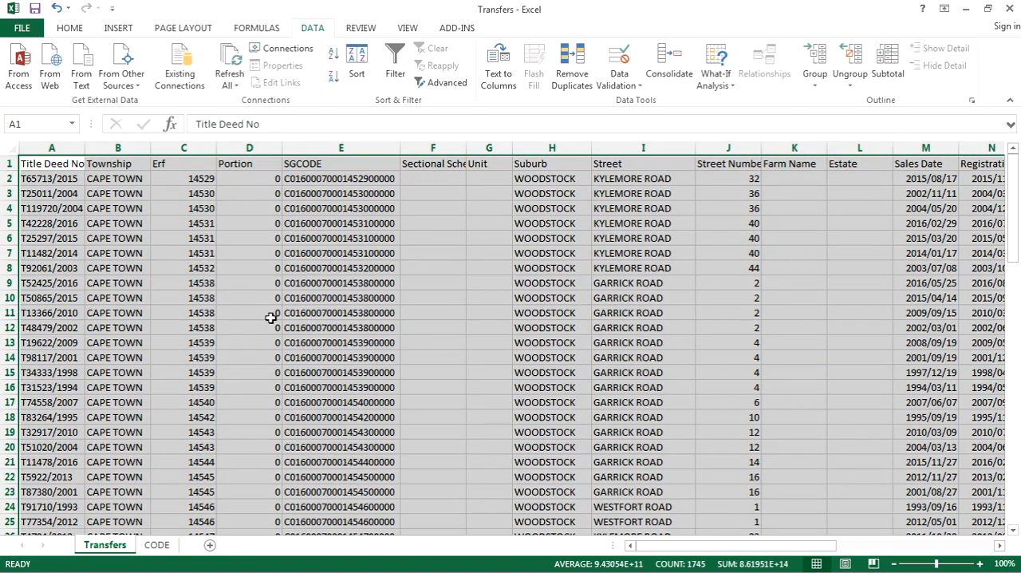
click(121, 29)
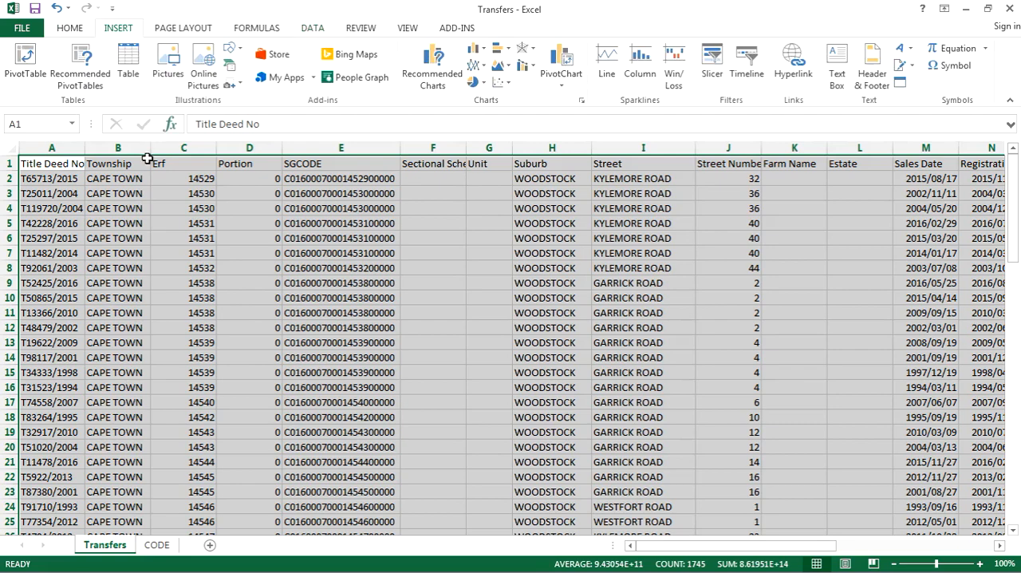
click(24, 64)
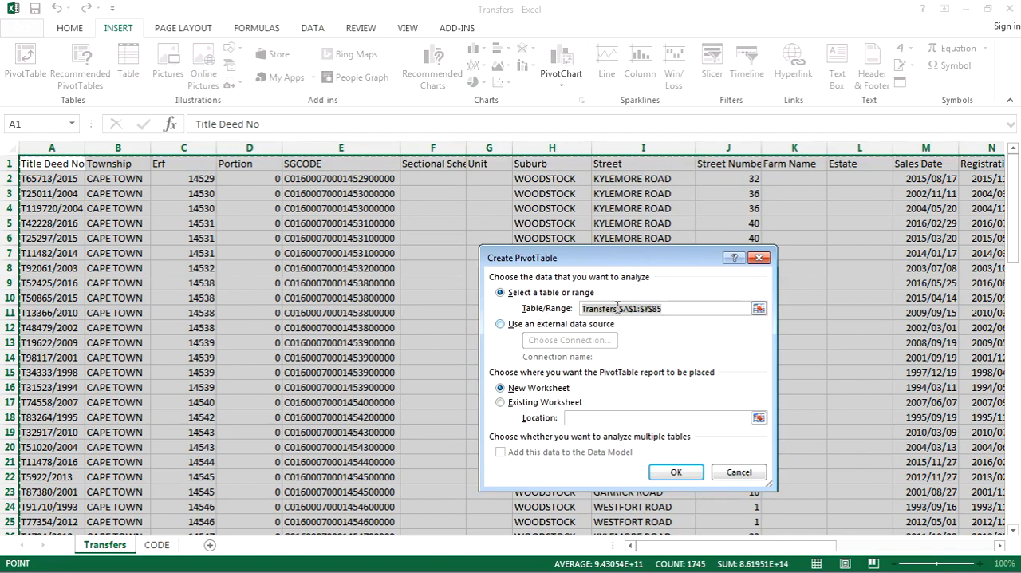
click(675, 472)
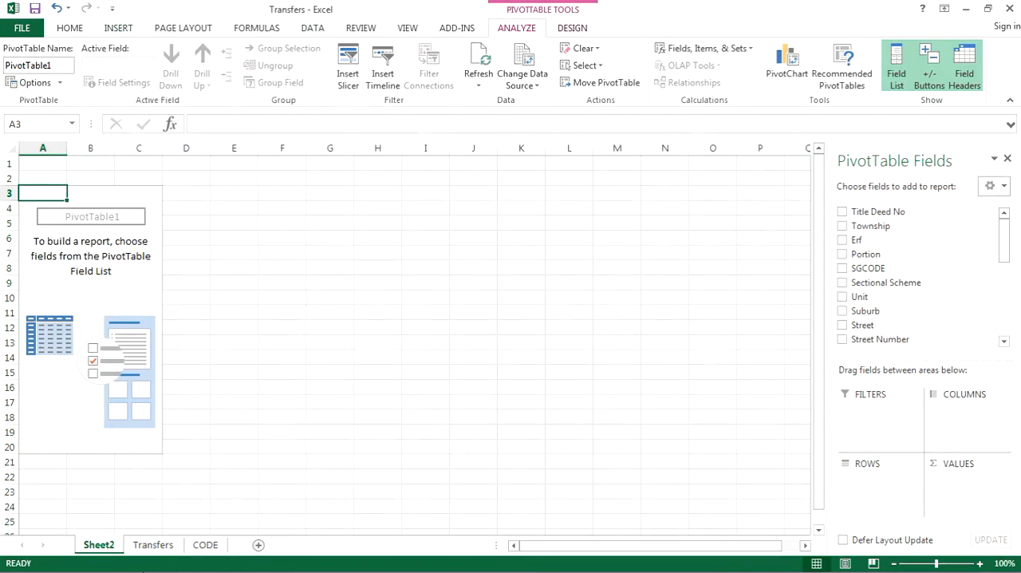
Rename the new PivotTable worksheet as PIVOT.
right_click(103, 546)
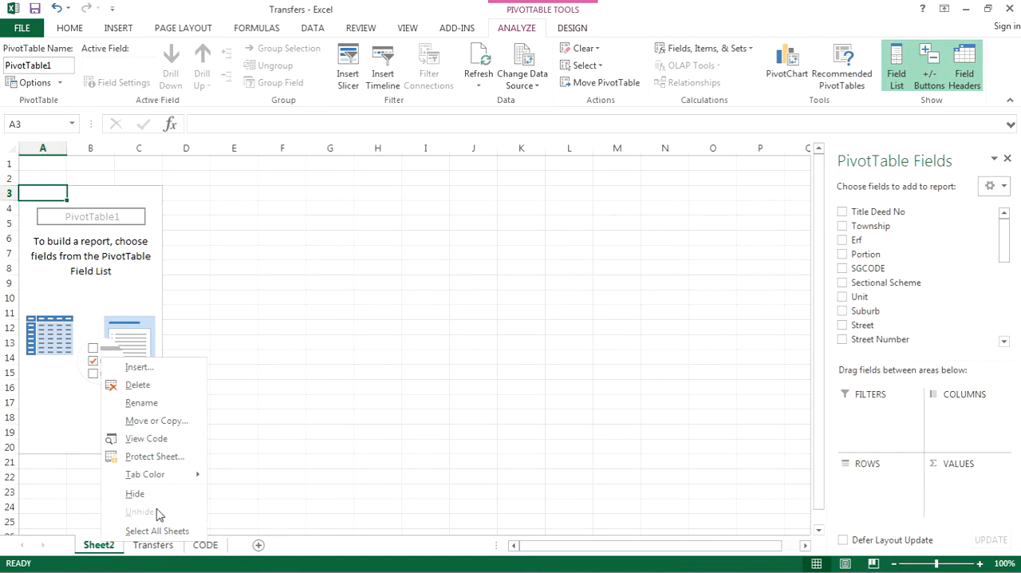
click(144, 403)
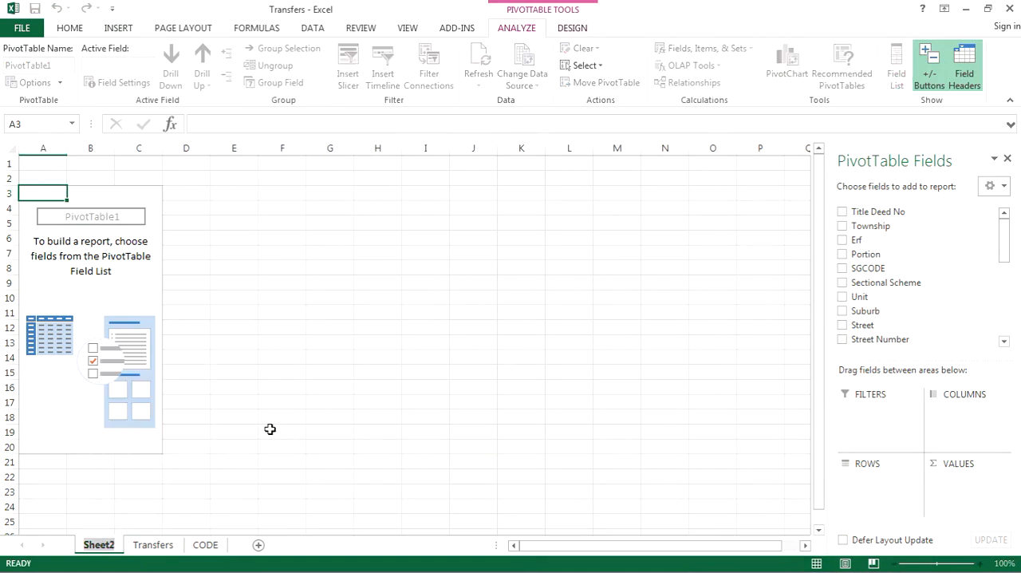
text(PIO)
key(BackSpace)
text(VOT)
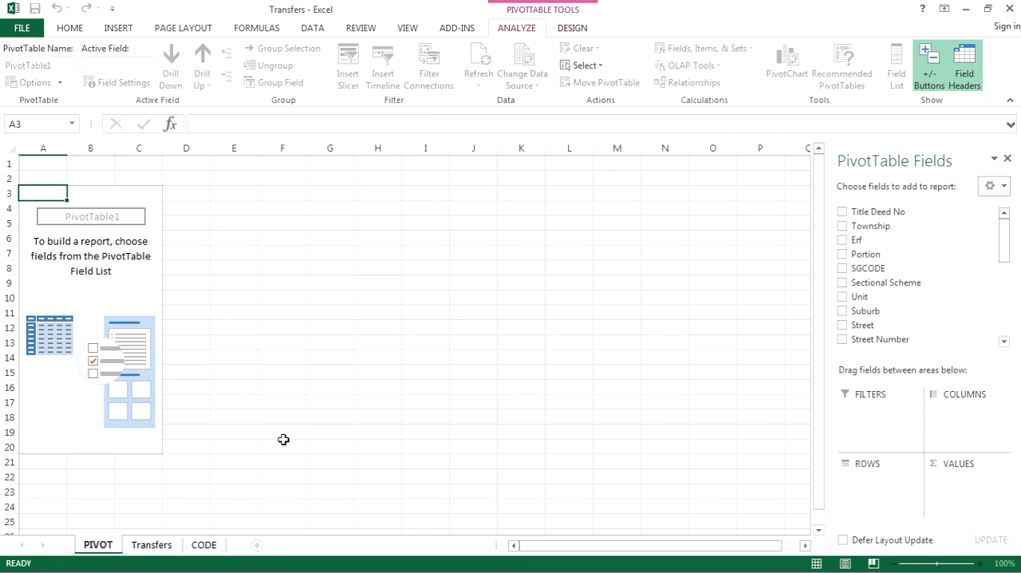
key(Return)
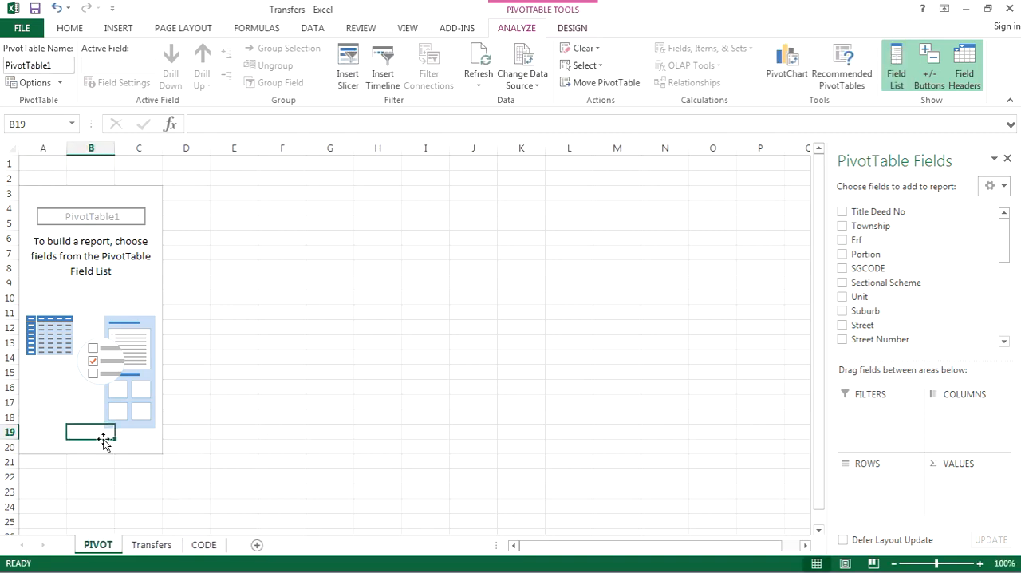
Lay out the PivotTable with SGCODE as the row field and Sales Date as the value field.
click(223, 446)
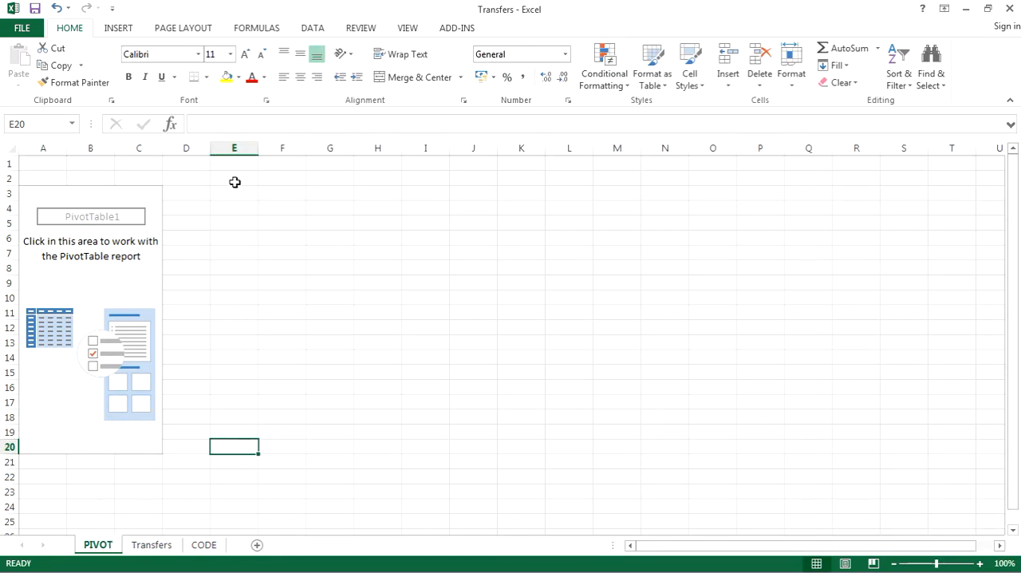
click(91, 281)
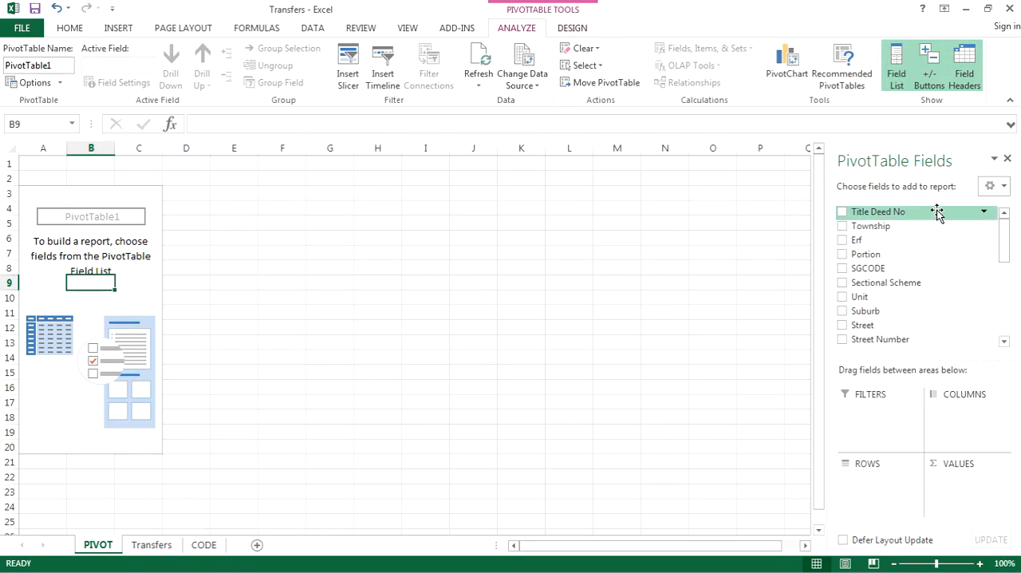
mouse_move(1003, 231)
mouse_down()
mouse_move(1011, 314)
mouse_move(1009, 220)
mouse_up()
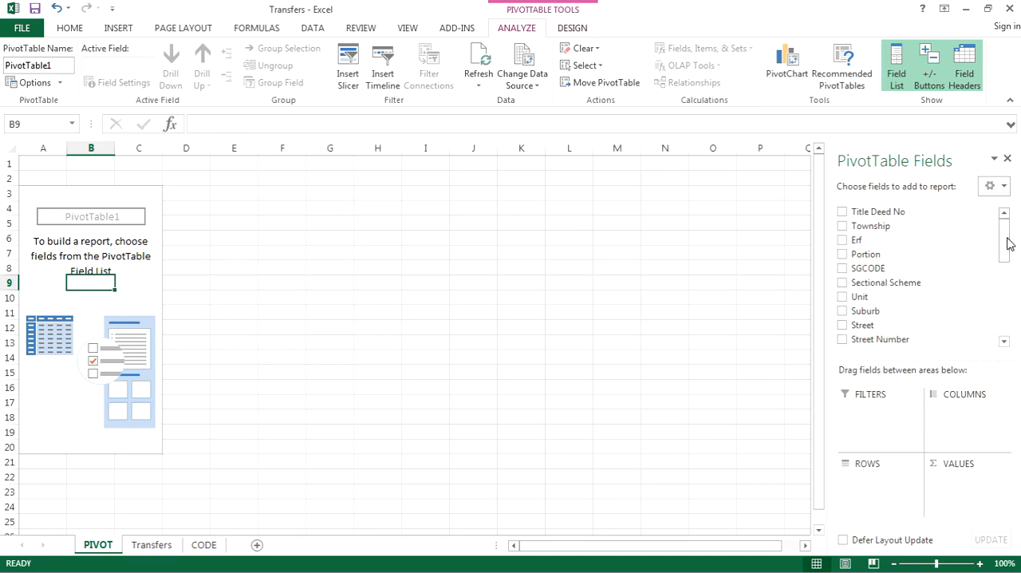
drag(876, 272, 877, 485)
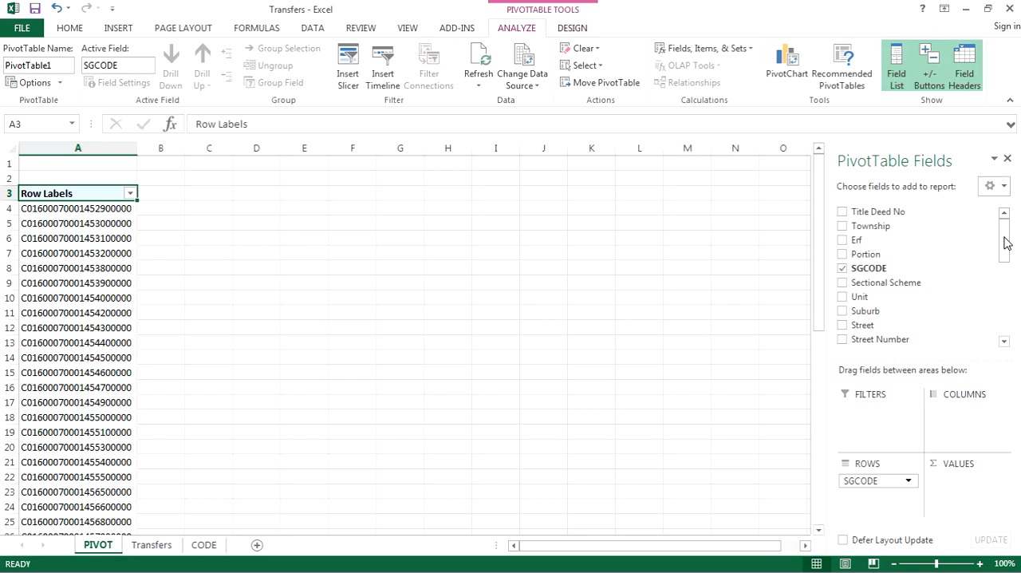
drag(1005, 243, 1009, 269)
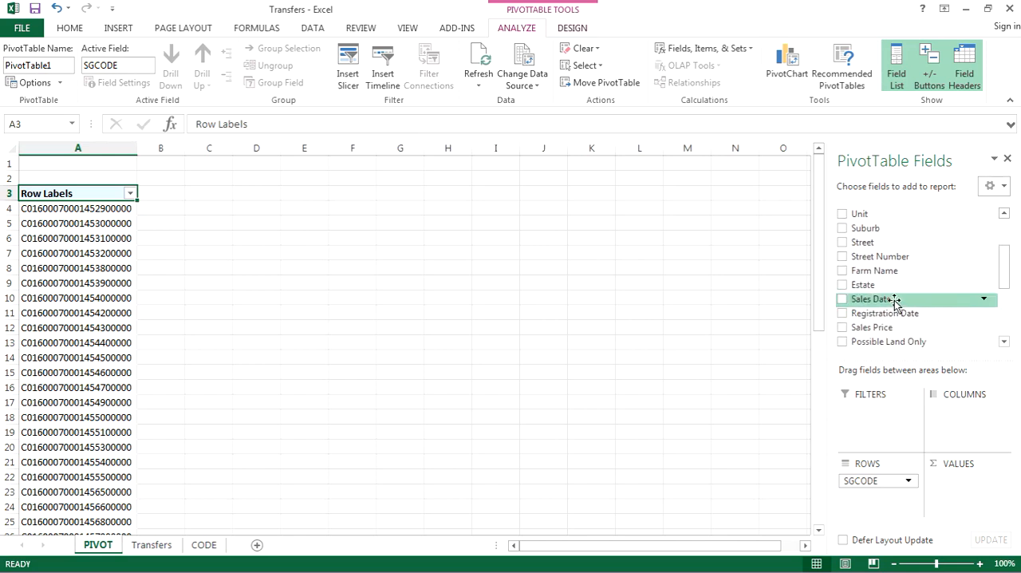
drag(895, 299, 964, 479)
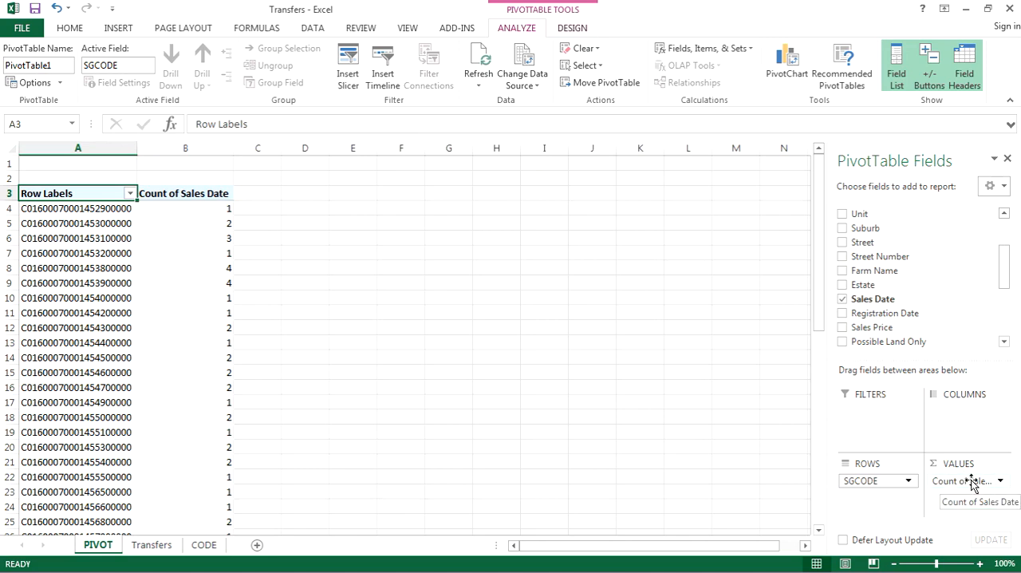
Summarize the Sales Date value field by Max instead of Count.
click(971, 480)
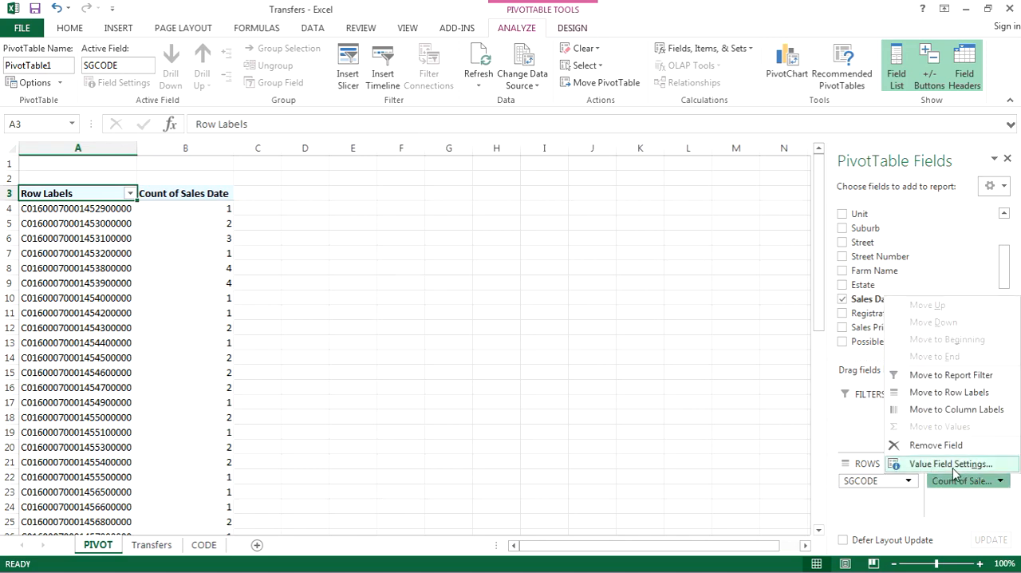
click(934, 466)
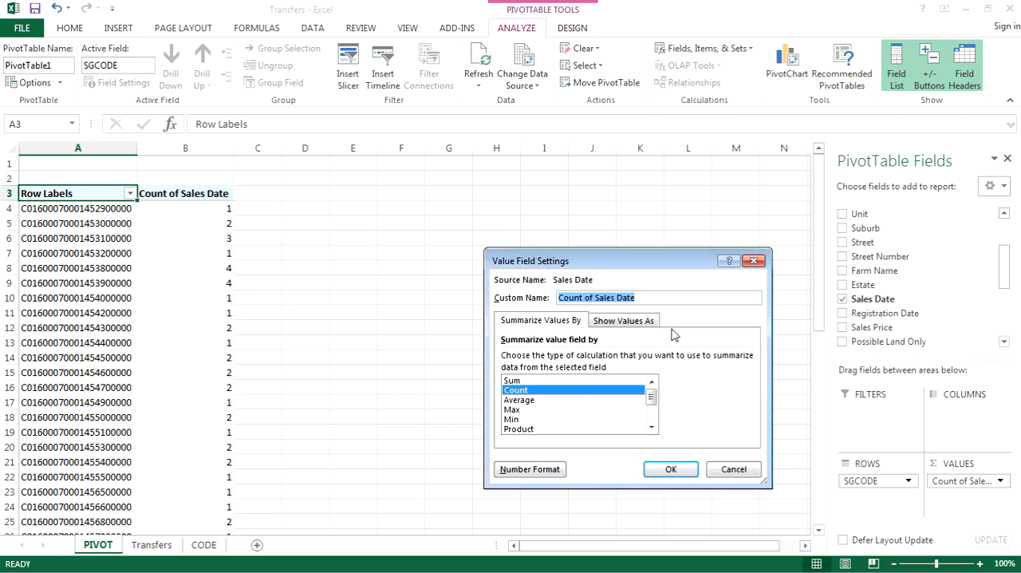
click(514, 409)
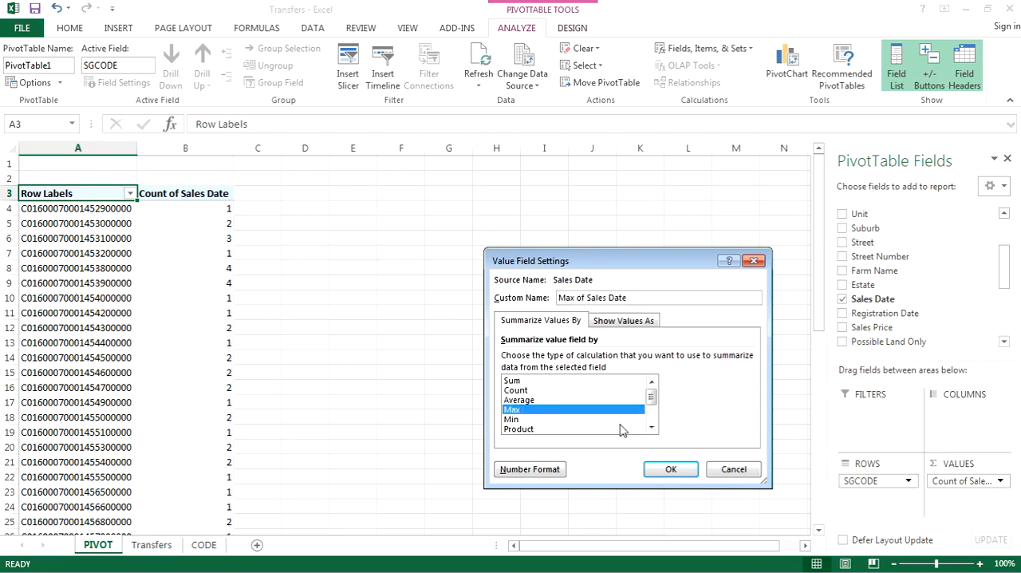
click(672, 470)
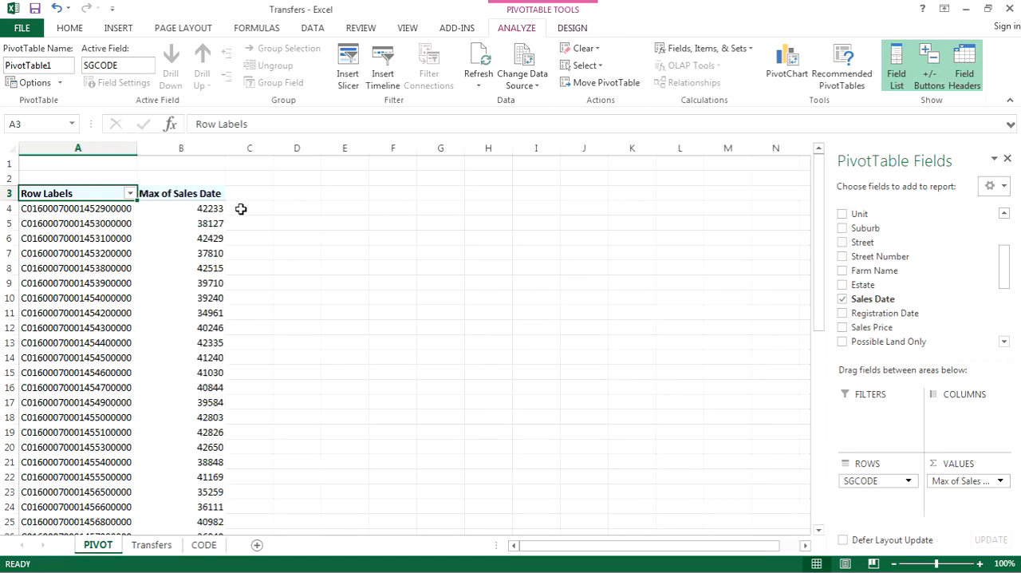
Format the Max of Sales Date values as dates of the non-asterisk type 2012/03/14.
click(957, 482)
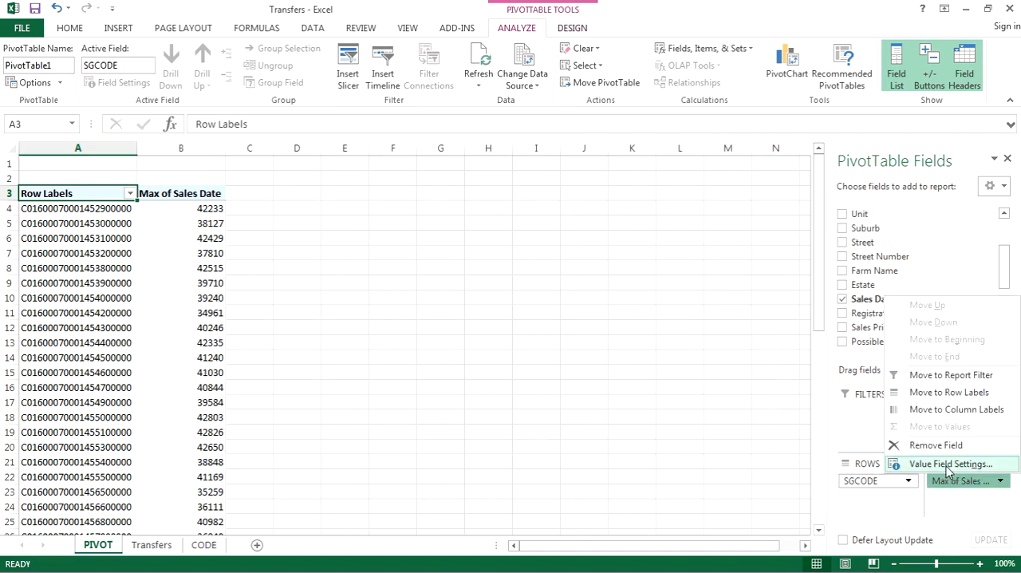
click(901, 464)
click(540, 472)
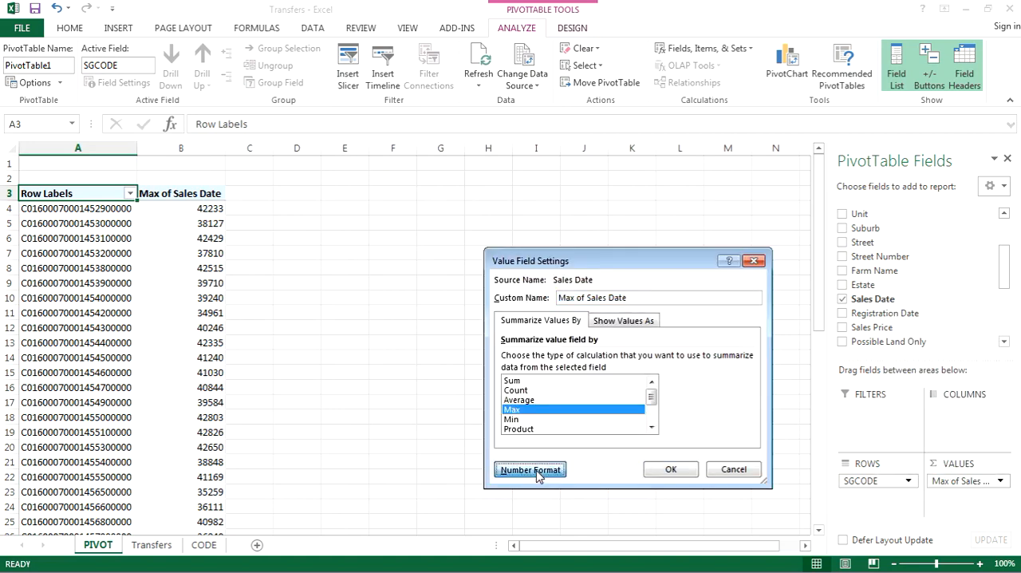
click(456, 301)
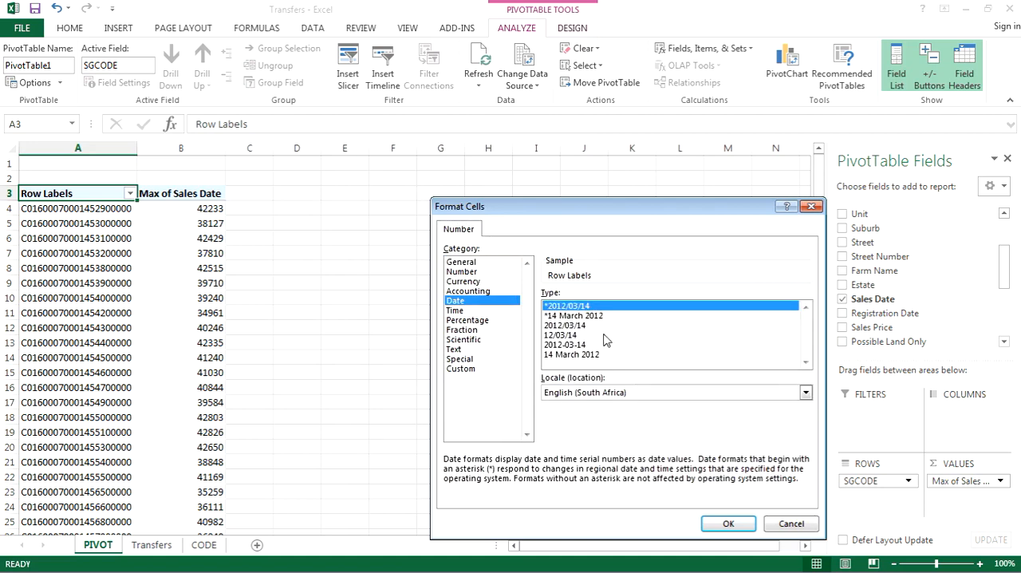
click(575, 327)
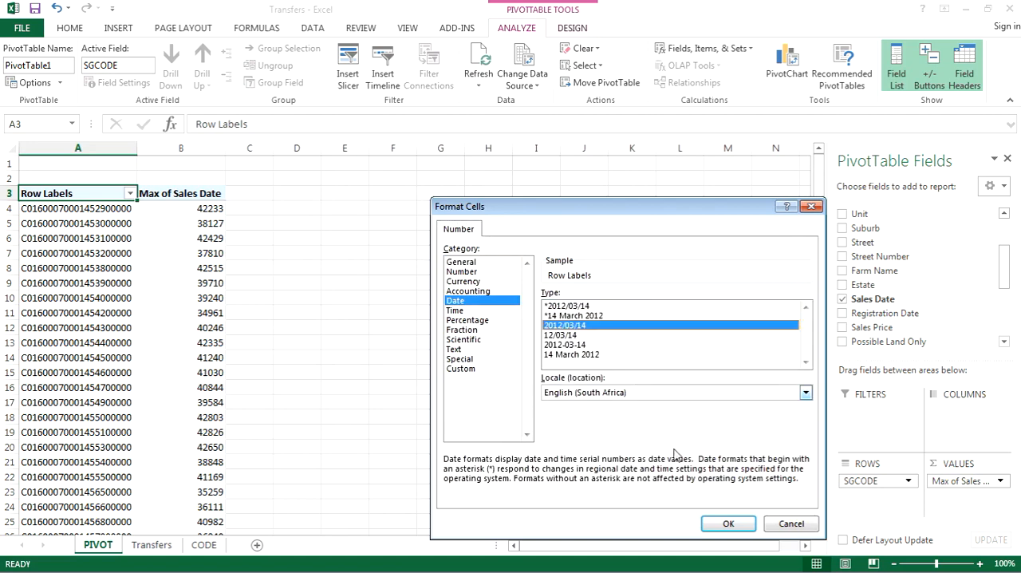
click(728, 523)
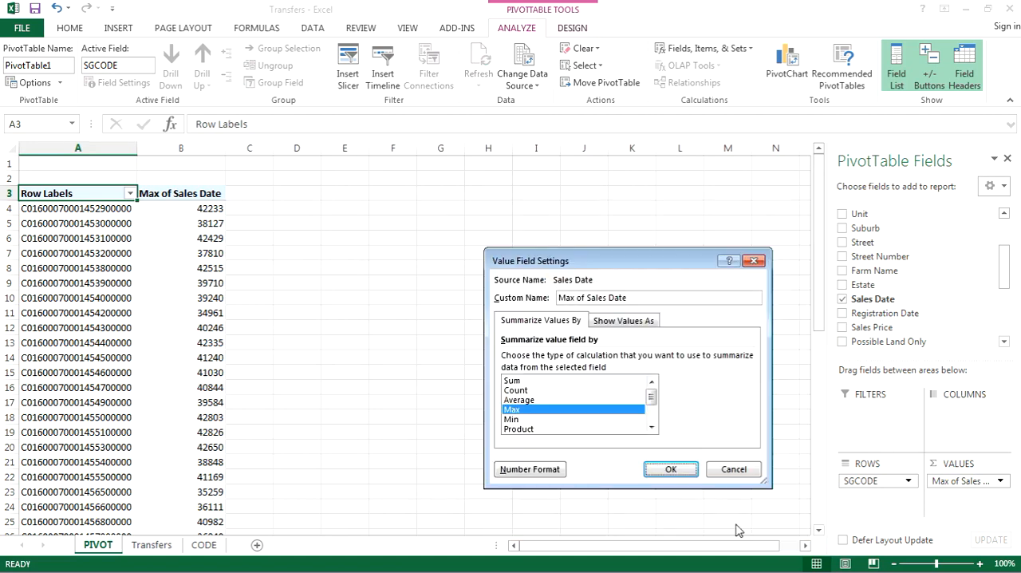
click(671, 469)
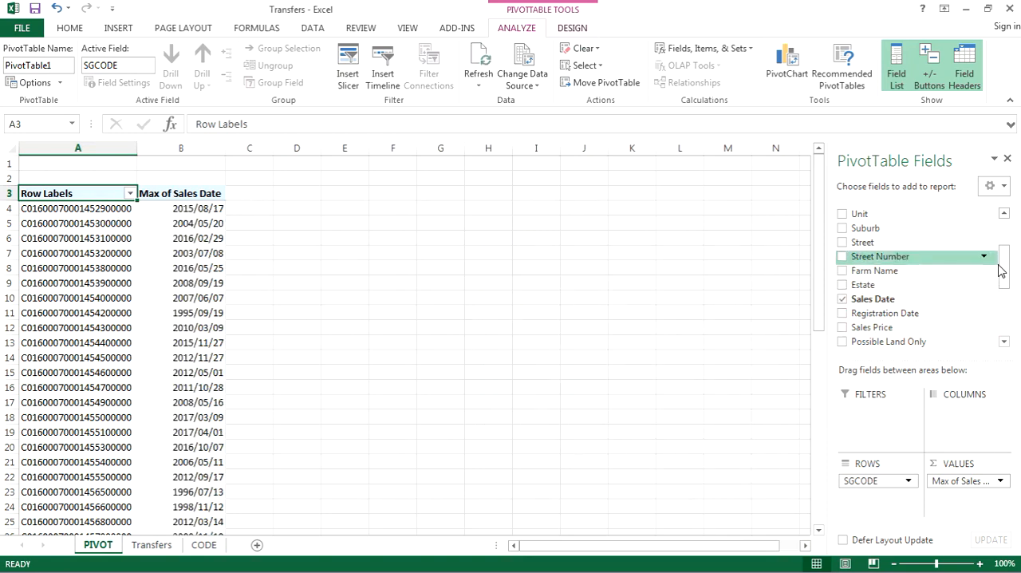
Add Sales Price as a second value field in the PivotTable and summarize it by Max.
drag(1003, 267, 1008, 283)
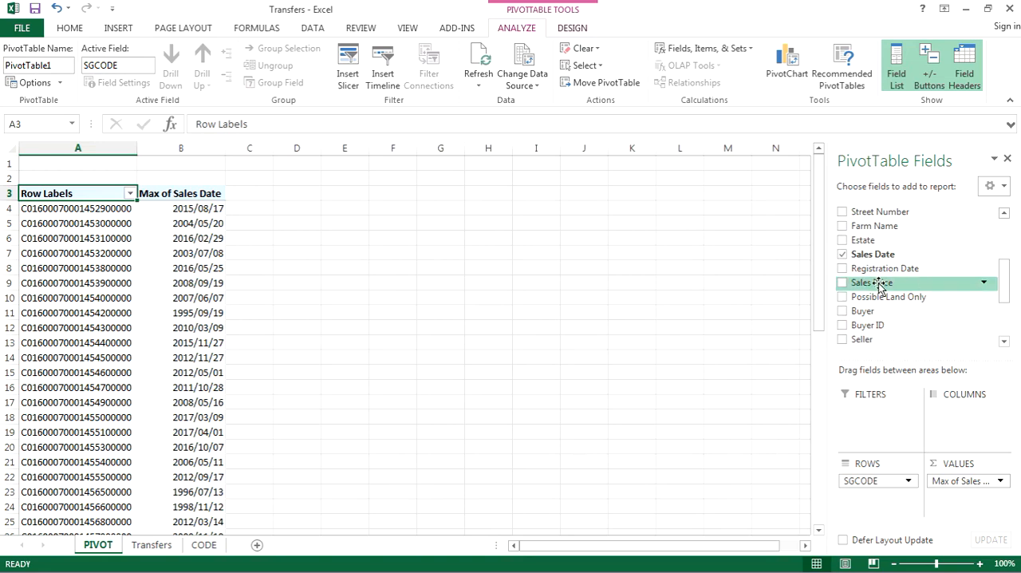
drag(877, 282, 980, 495)
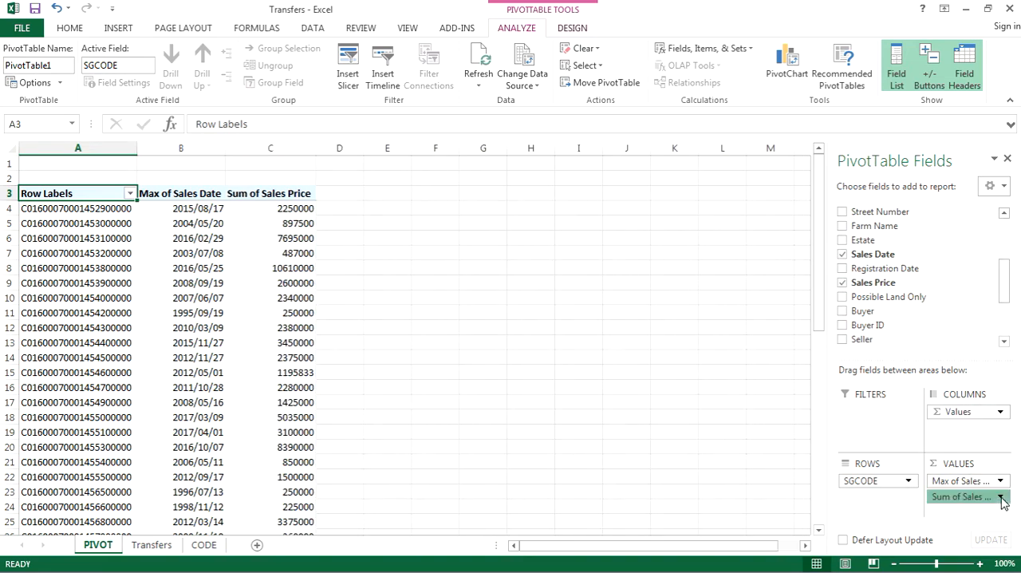
click(1001, 498)
click(946, 481)
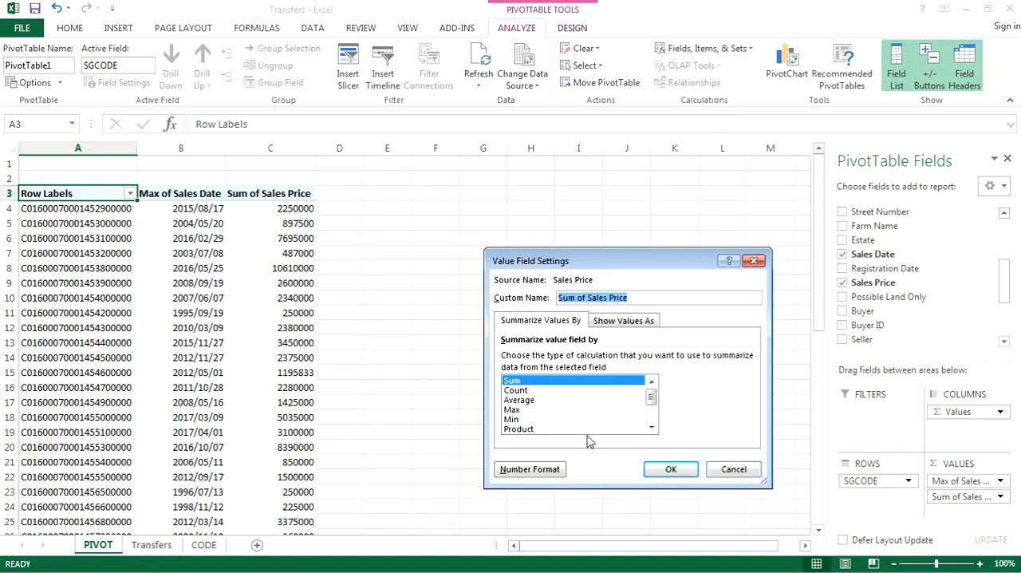
click(519, 410)
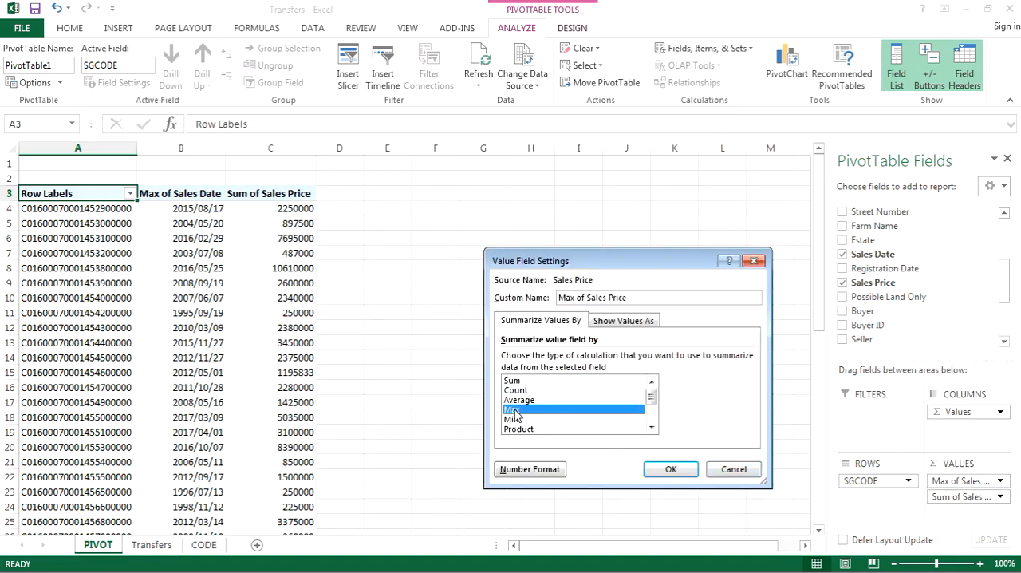
click(680, 472)
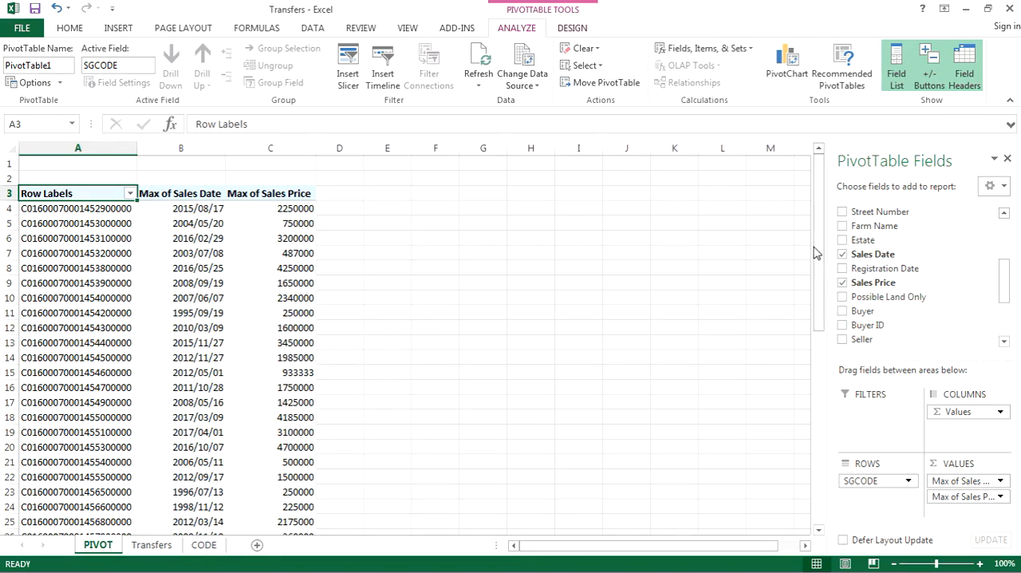
Delete the two empty rows above the PivotTable on the PIVOT sheet.
drag(817, 254, 824, 468)
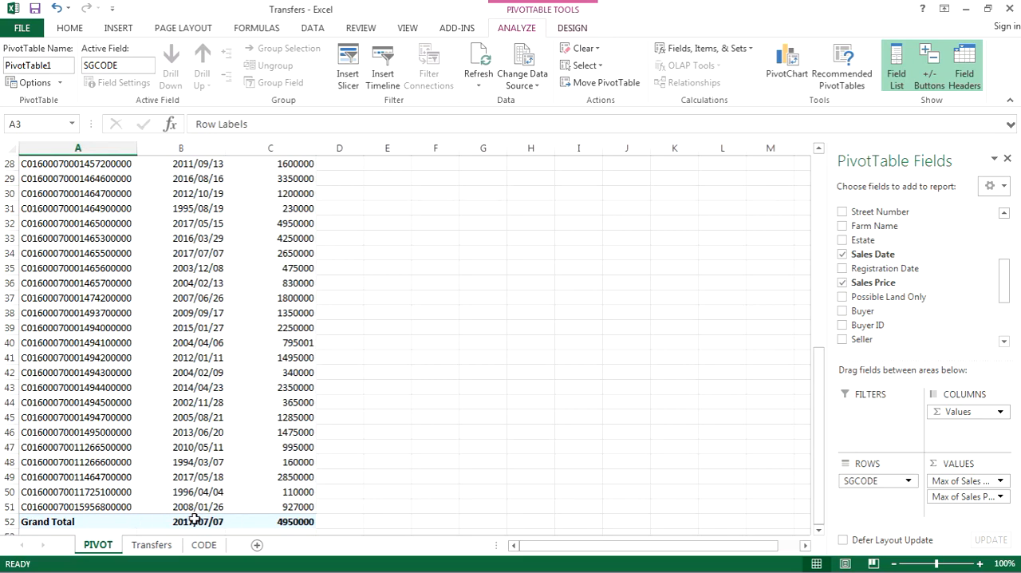
scroll(199, 303, up, 9)
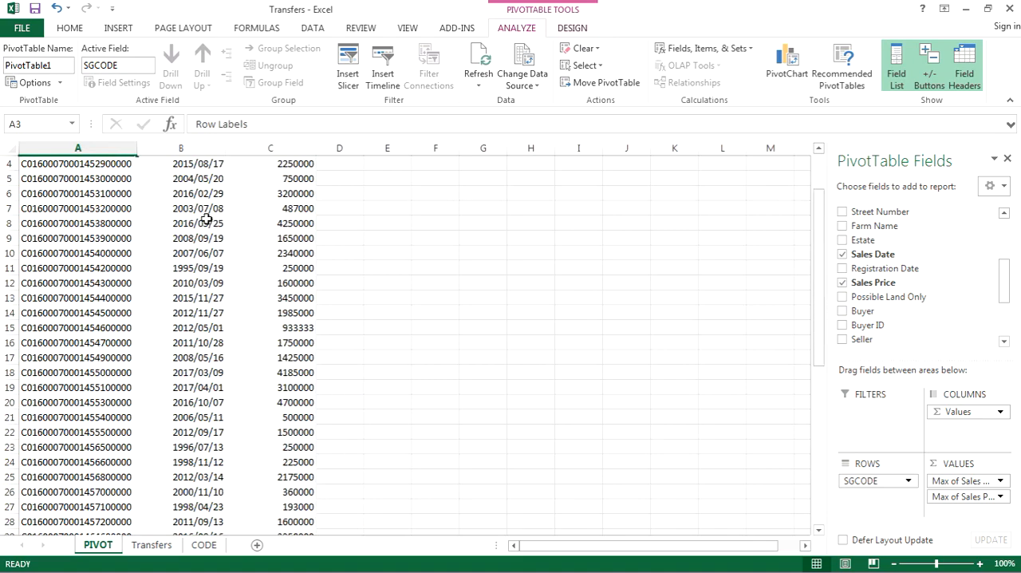
drag(9, 164, 12, 179)
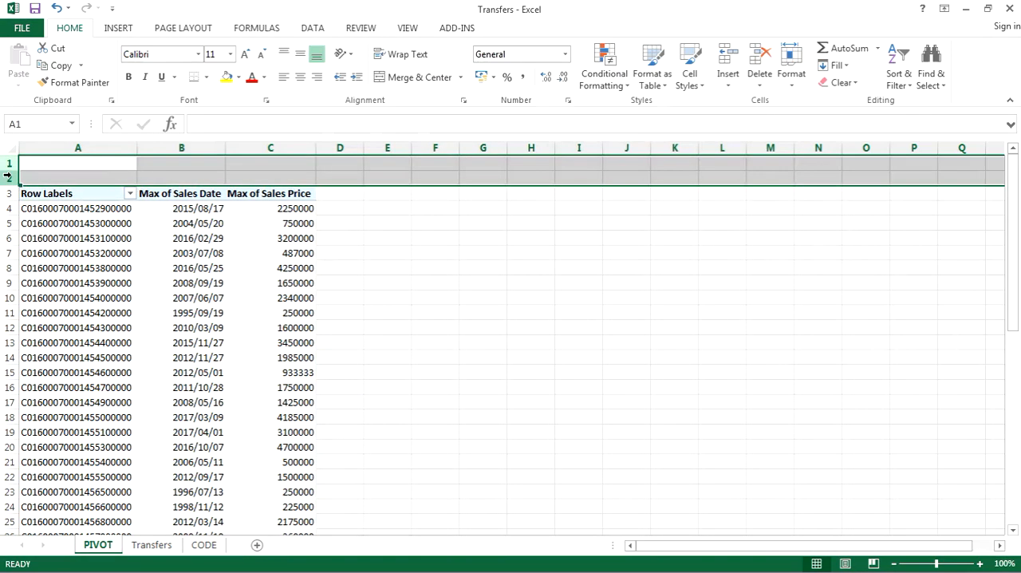
right_click(12, 181)
click(50, 297)
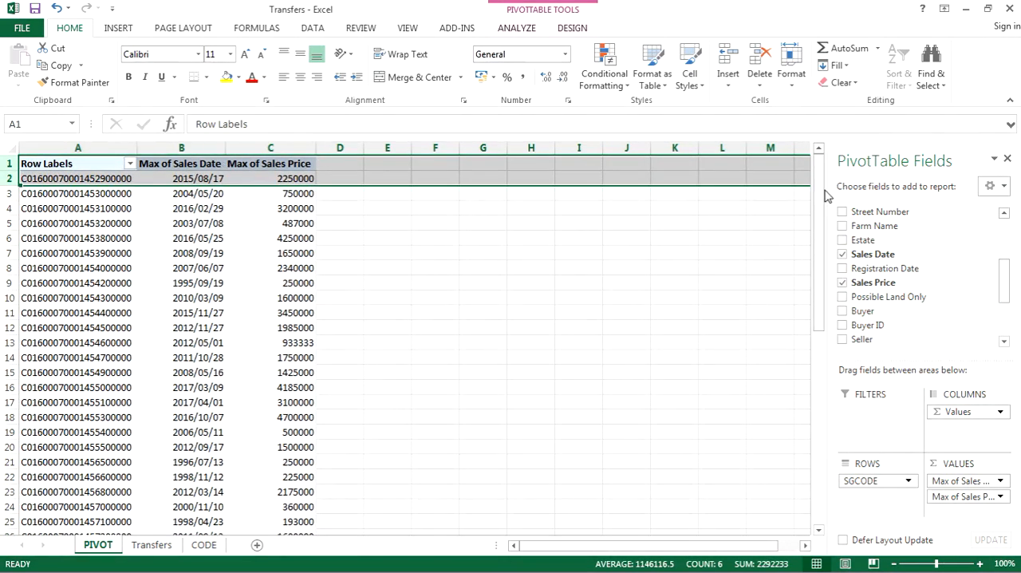
Turn off the PivotTable's Grand Total row.
drag(820, 221, 815, 199)
scroll(415, 439, down, 16)
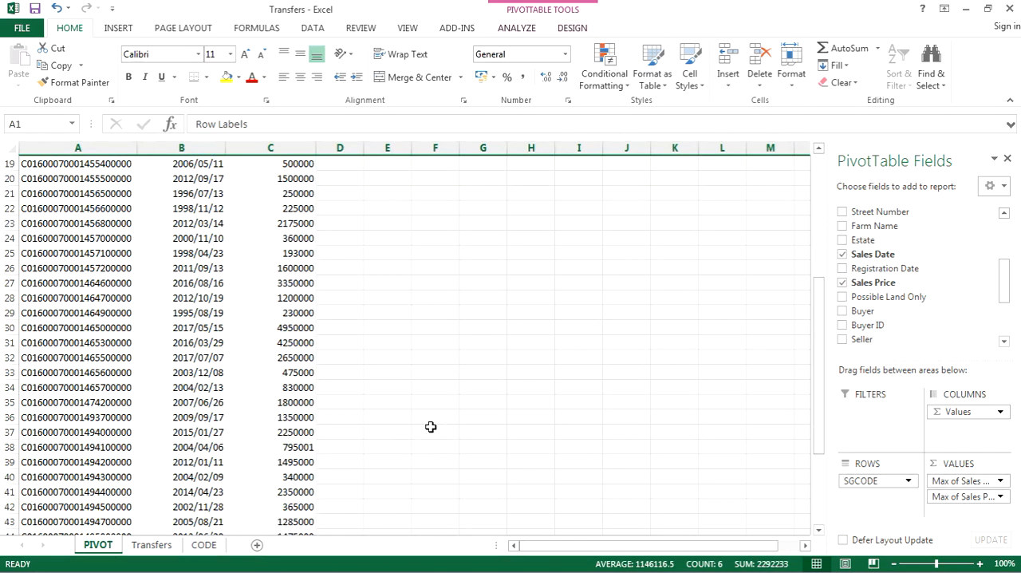
scroll(325, 366, up, 11)
scroll(325, 366, up, 5)
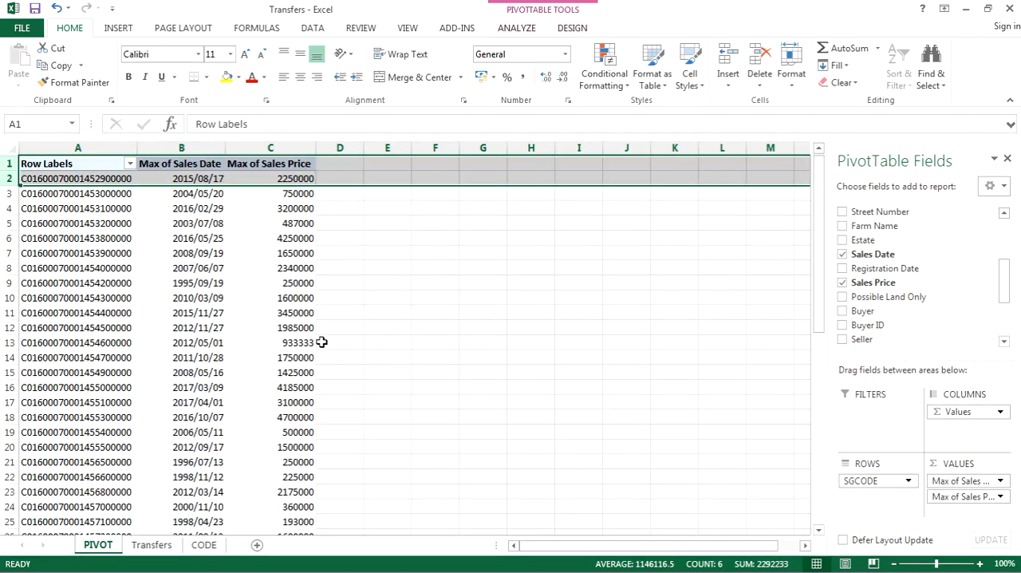
scroll(231, 256, down, 11)
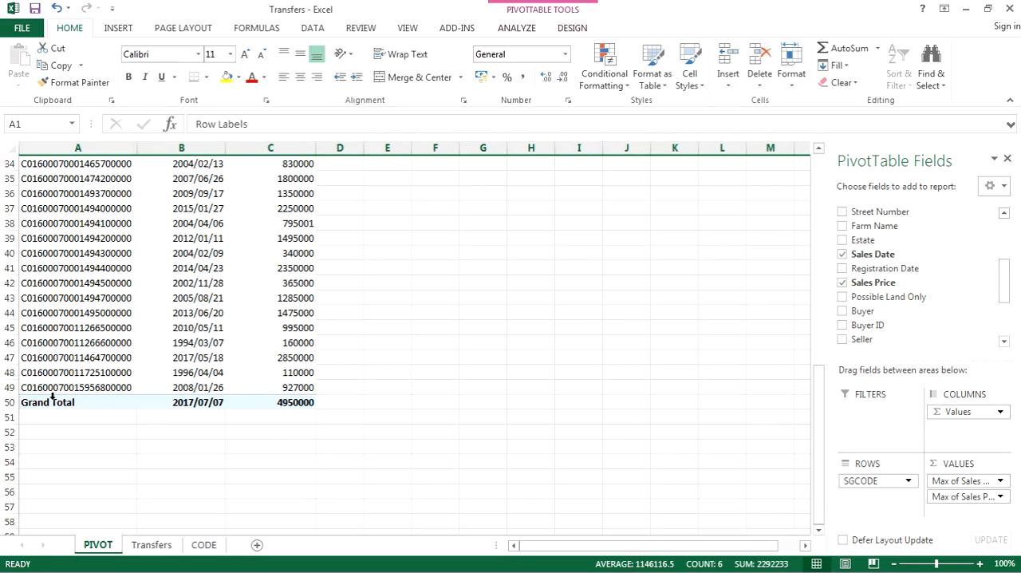
click(575, 30)
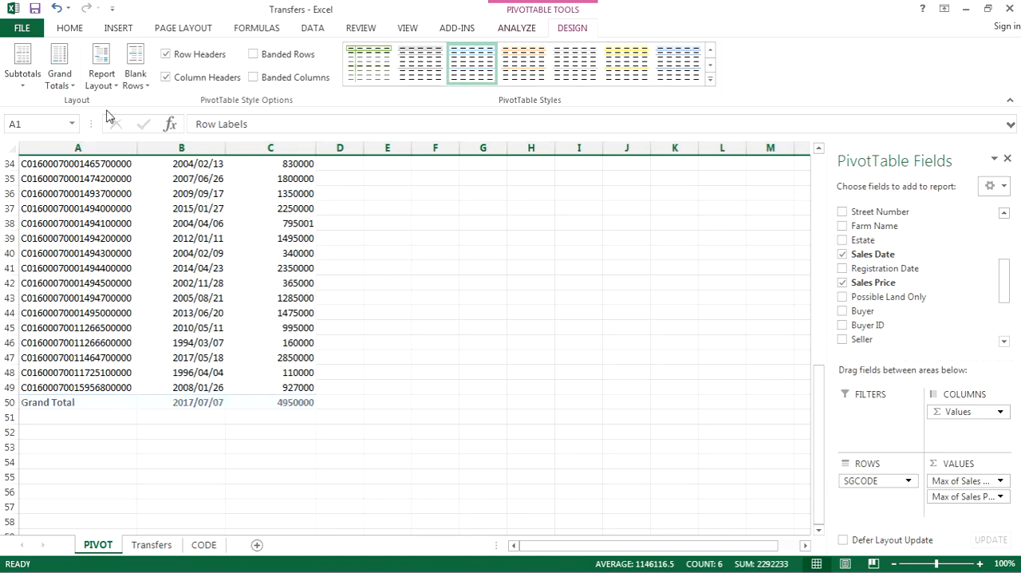
scroll(118, 351, up, 11)
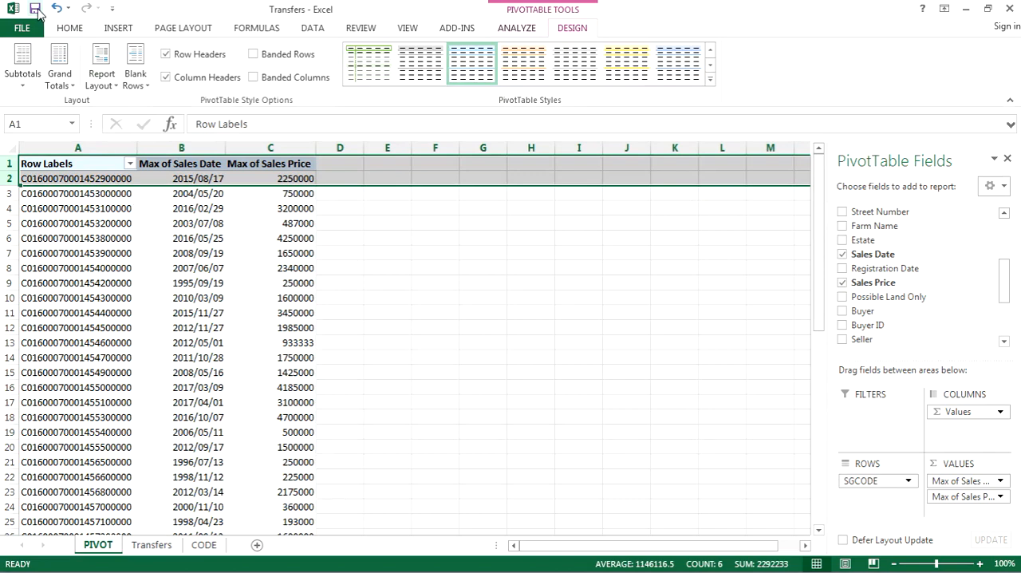
Save the Transfers file, keeping the CSV (Comma delimited) format.
click(35, 10)
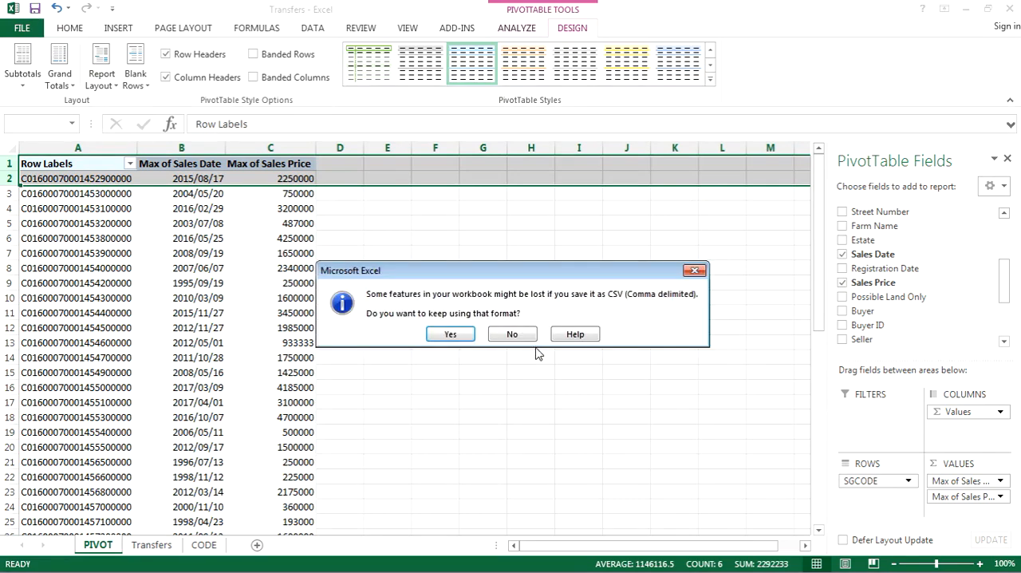
click(453, 334)
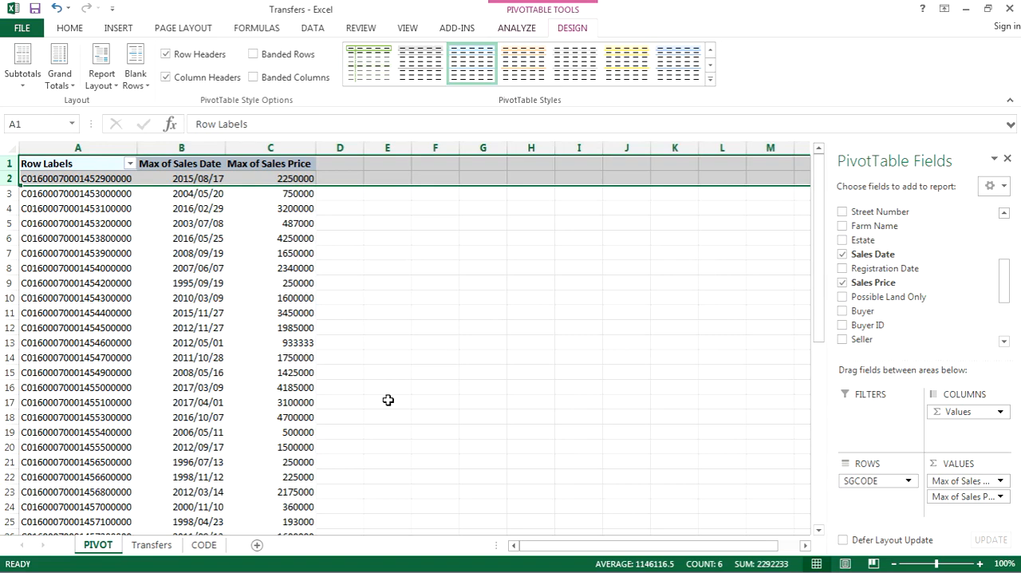
click(35, 10)
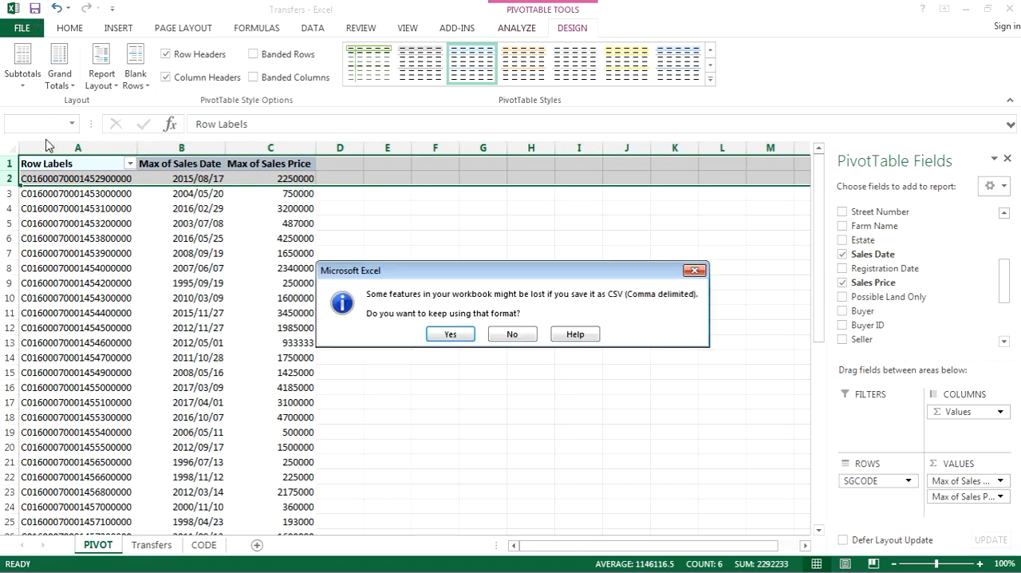
click(451, 333)
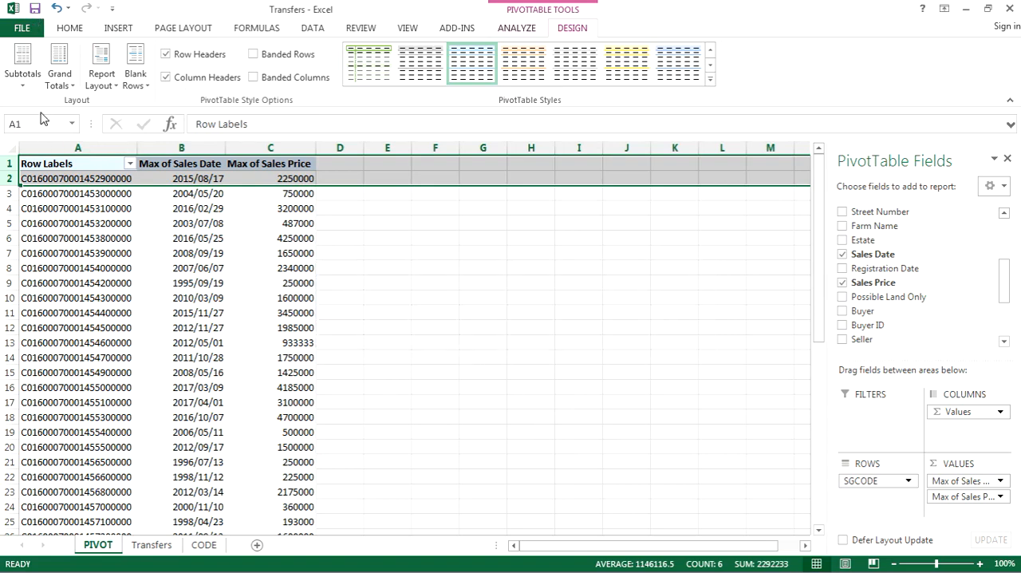
Save a copy of the workbook as TransfersEDIT in Excel Workbook format (.xlsx) in the project's Tables folder.
click(19, 32)
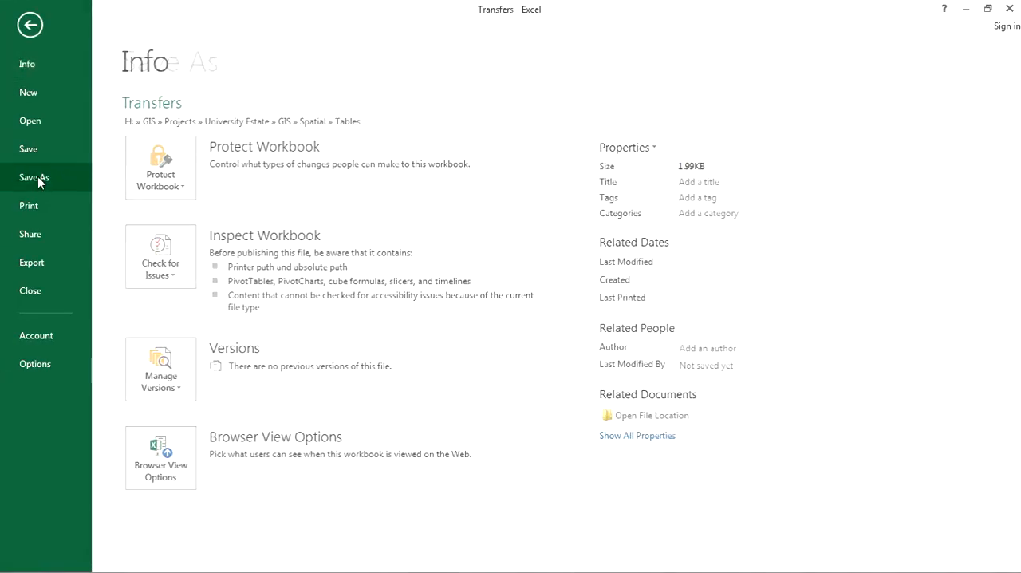
click(34, 176)
click(391, 471)
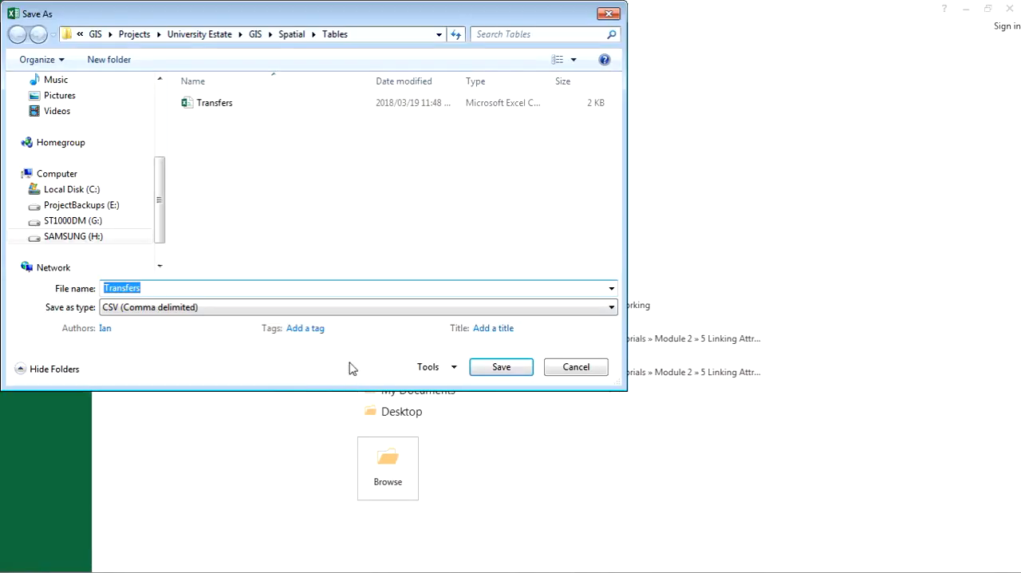
click(165, 287)
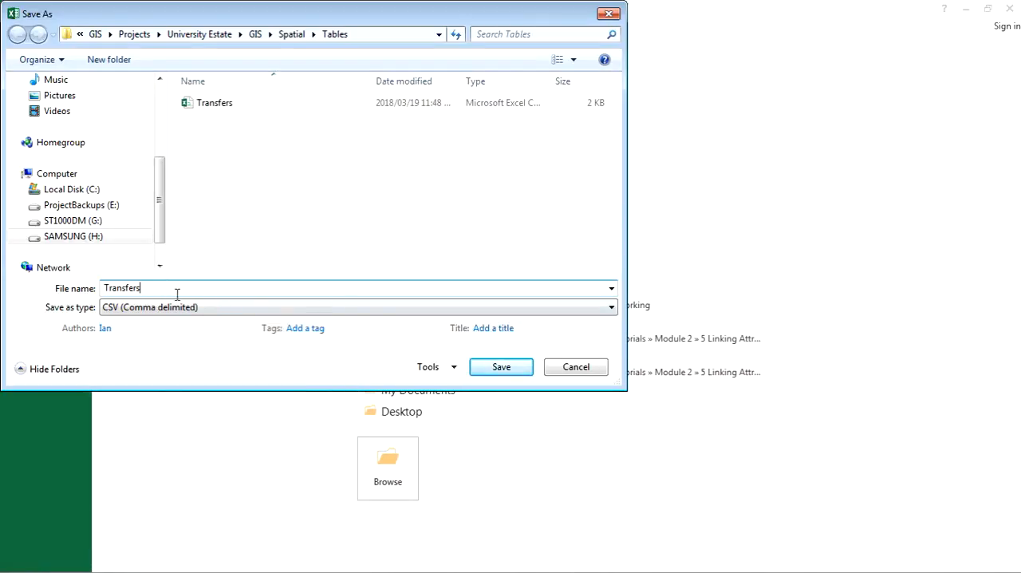
click(526, 310)
click(184, 6)
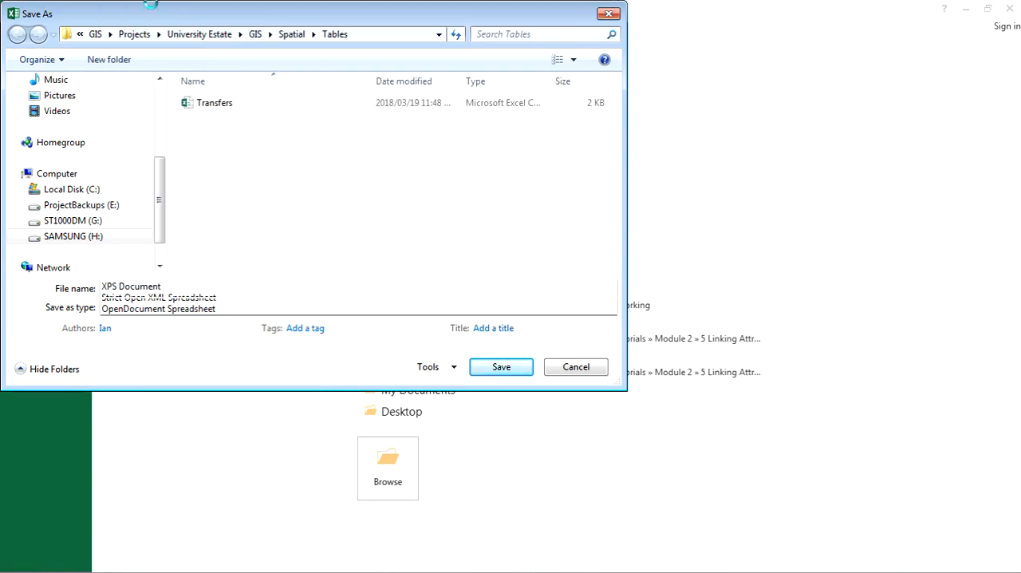
click(515, 387)
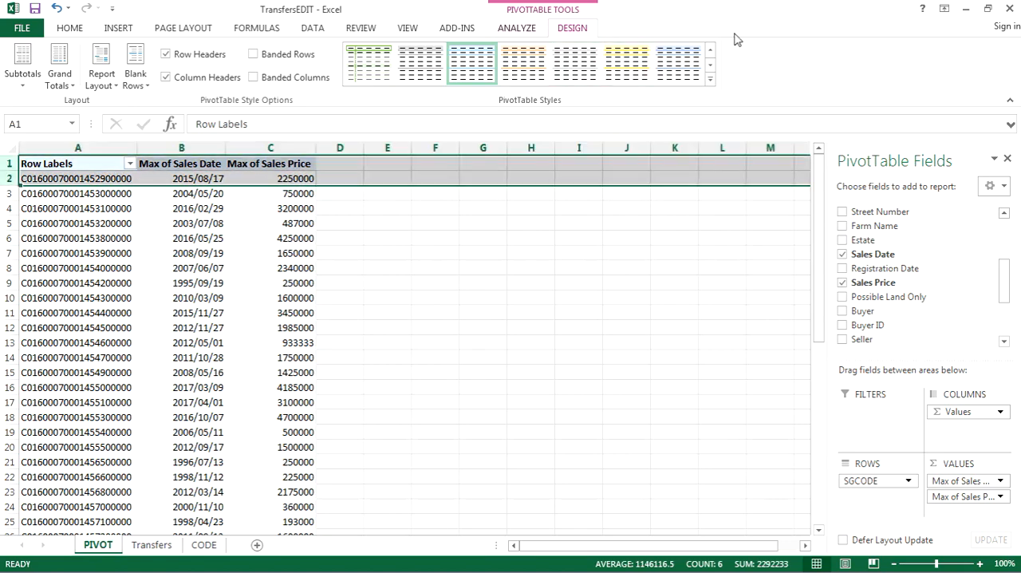
Minimize the workbook and the Tables folder window, and switch to the Transfers project in QGIS.
click(968, 9)
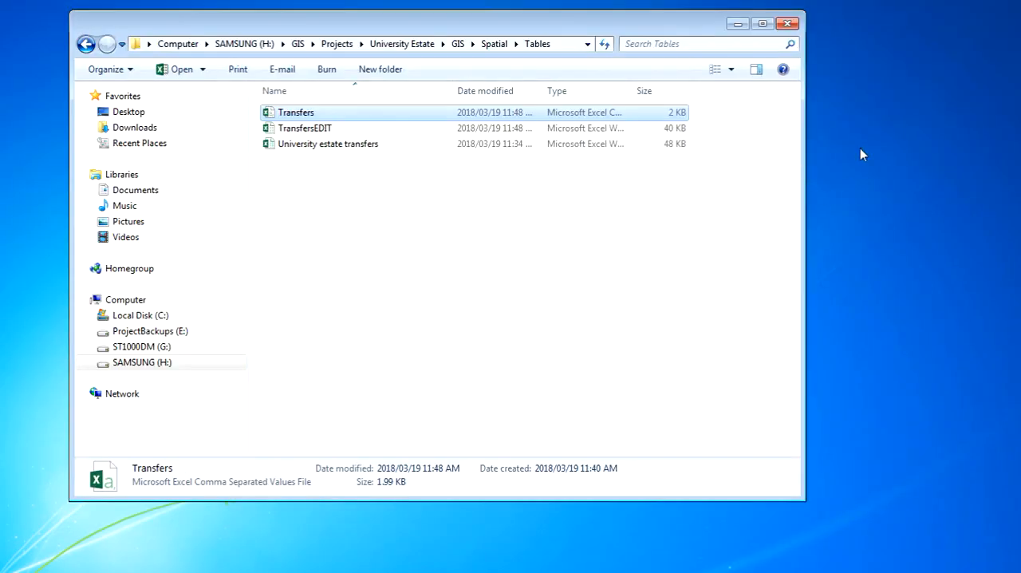
click(737, 24)
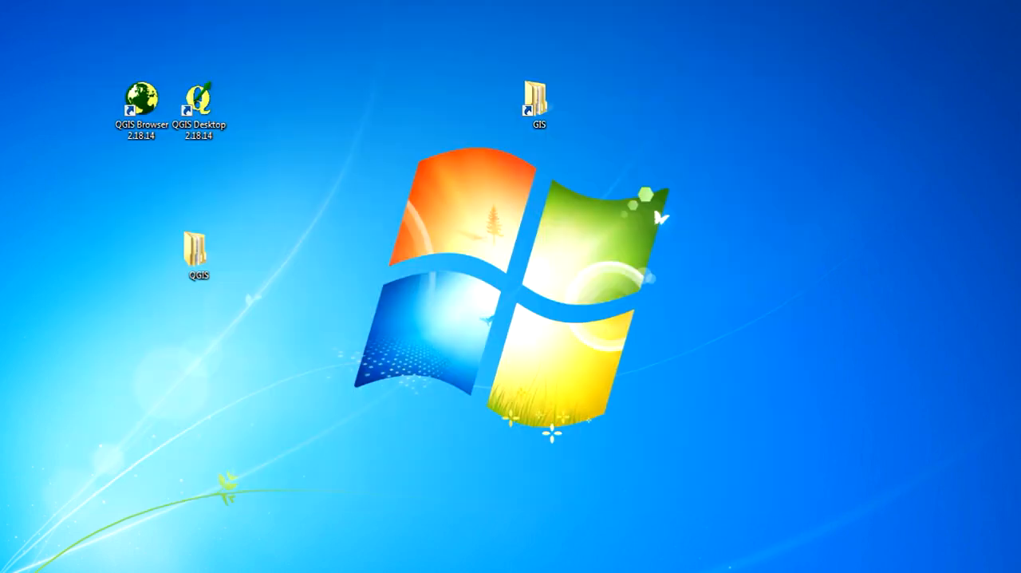
key(alt+Tab)
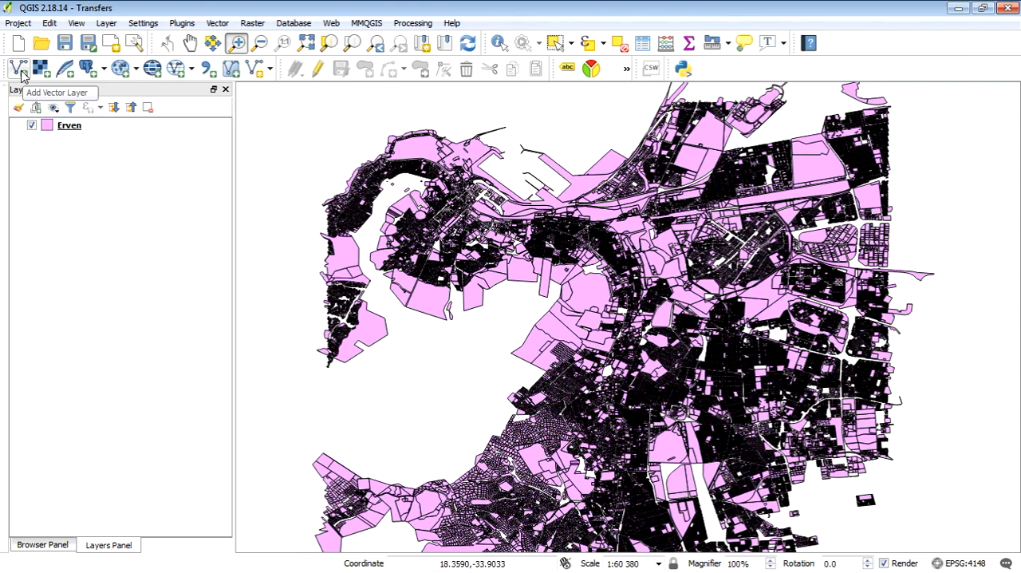
Start adding a vector layer from file and browse to H:\GIS\Projects\University Estate\GIS\Spatial\Tables.
click(22, 74)
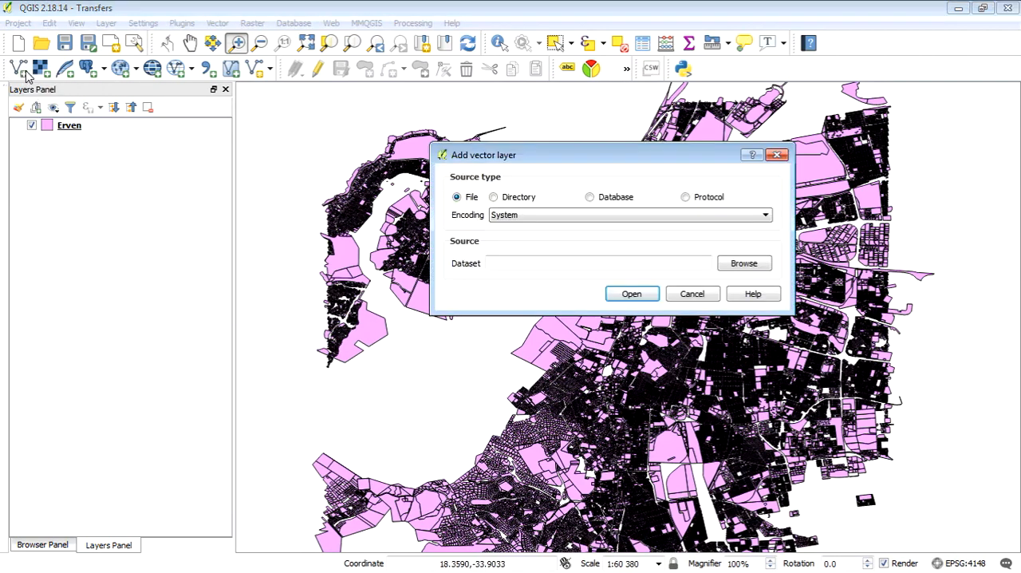
click(734, 266)
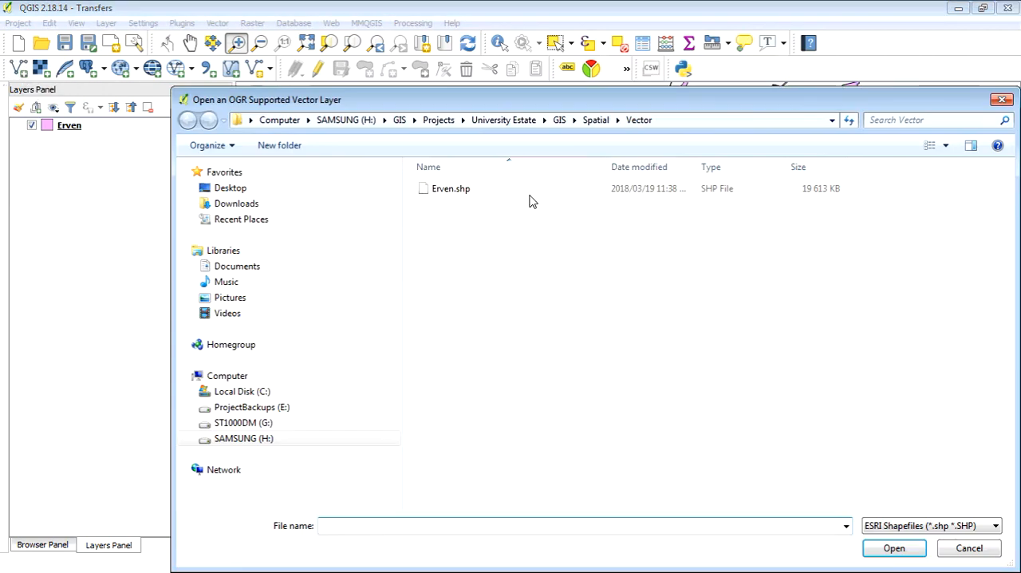
click(256, 437)
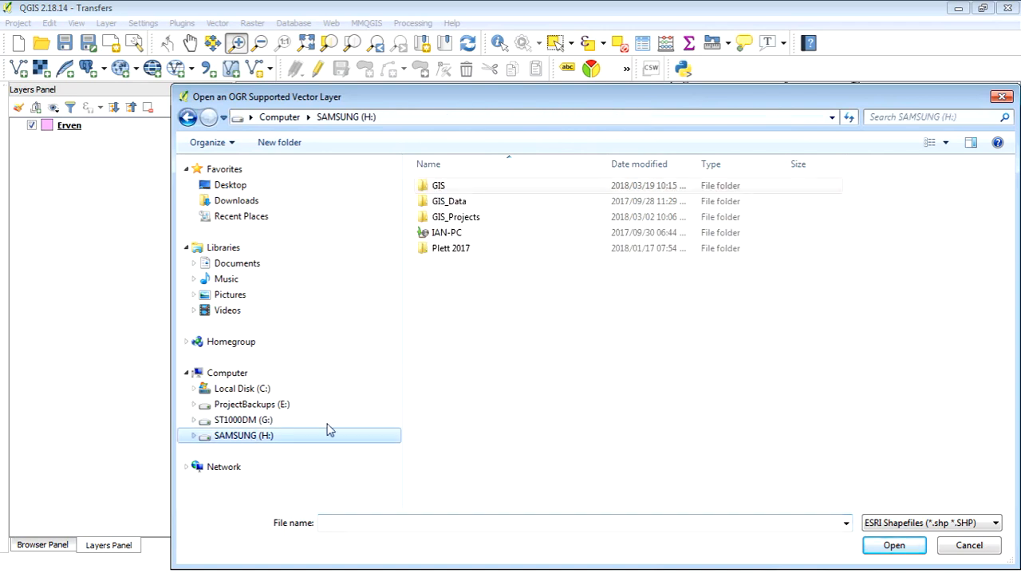
double_click(467, 187)
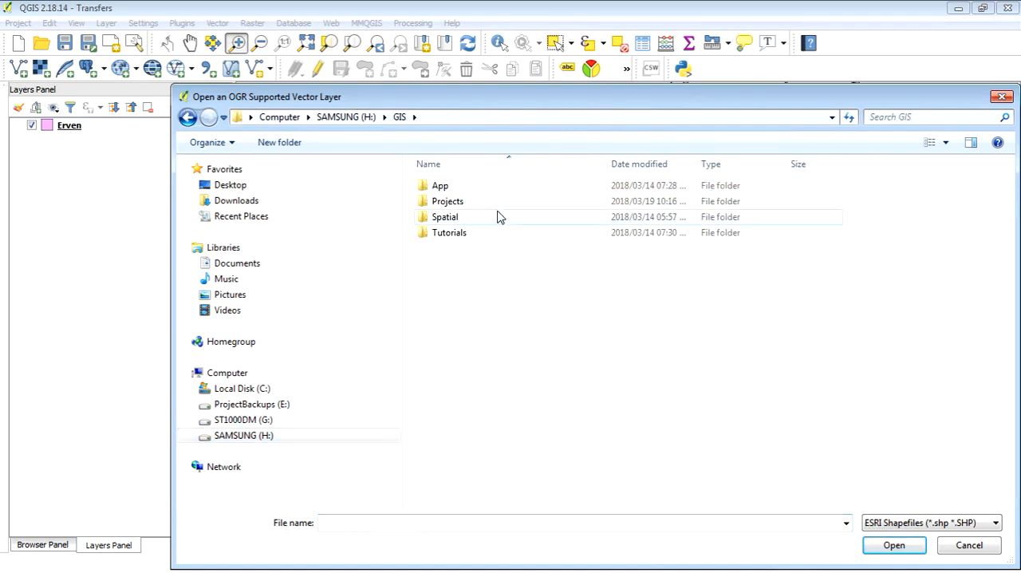
double_click(463, 203)
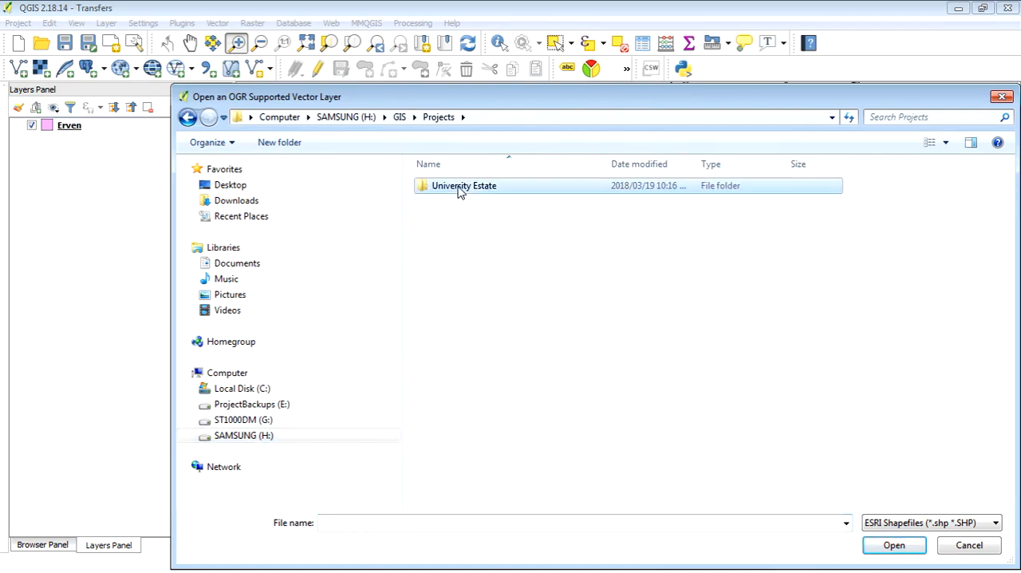
double_click(463, 188)
double_click(465, 188)
double_click(469, 203)
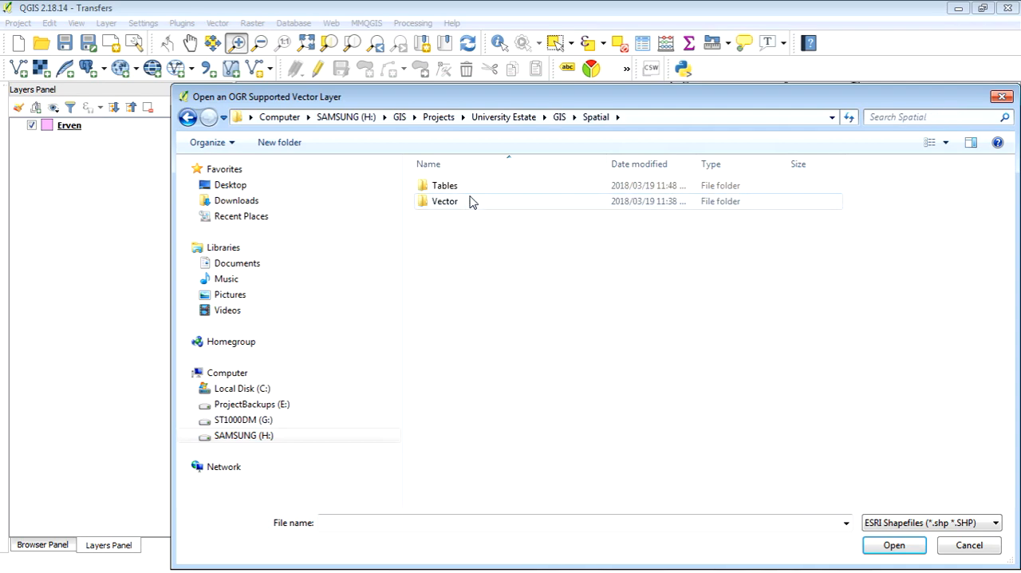
double_click(466, 188)
Filter the files to MS Office Open XML spreadsheets and choose TransfersEDIT.xlsx as the layer's dataset.
click(925, 523)
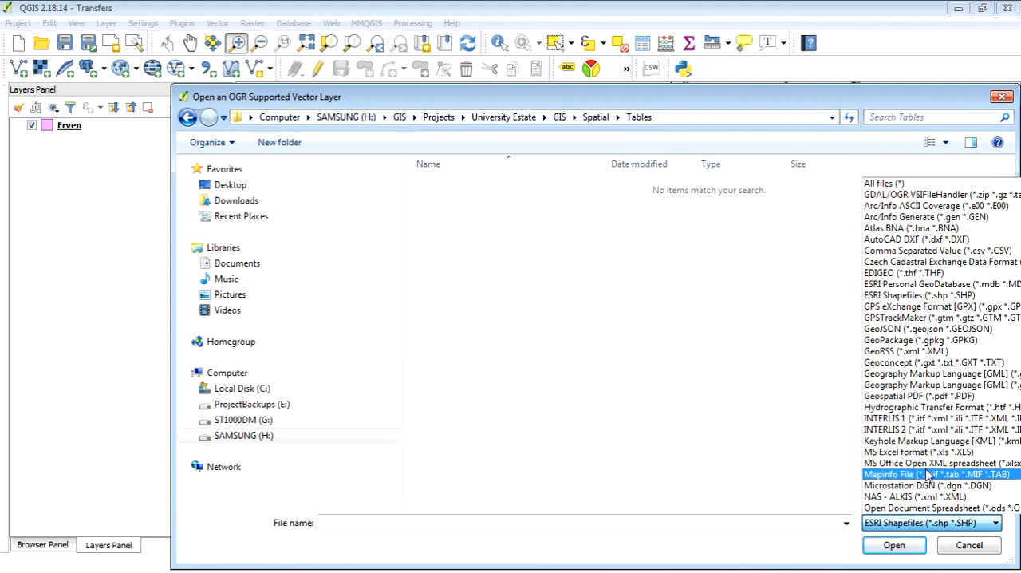
click(914, 465)
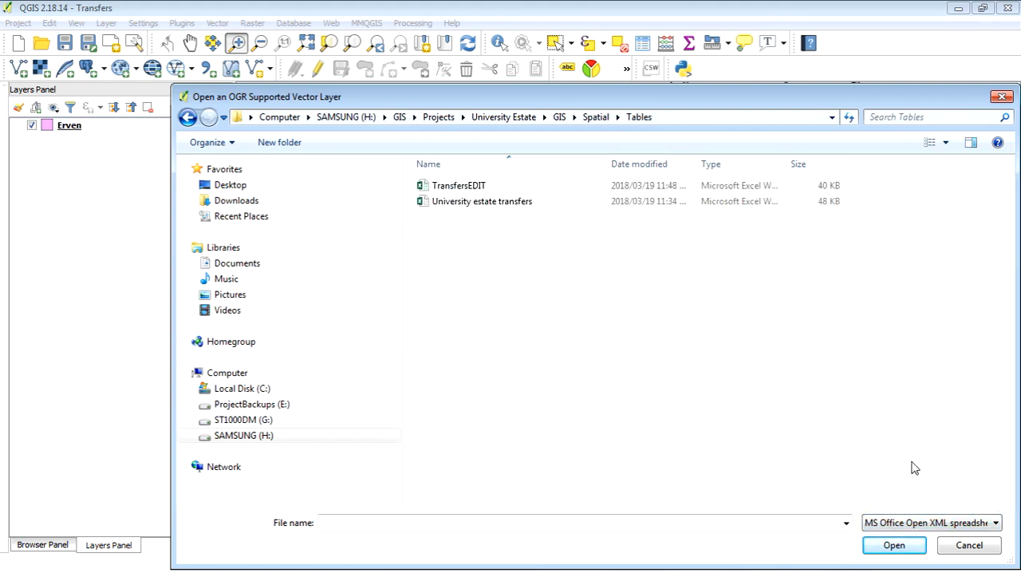
click(477, 186)
click(894, 545)
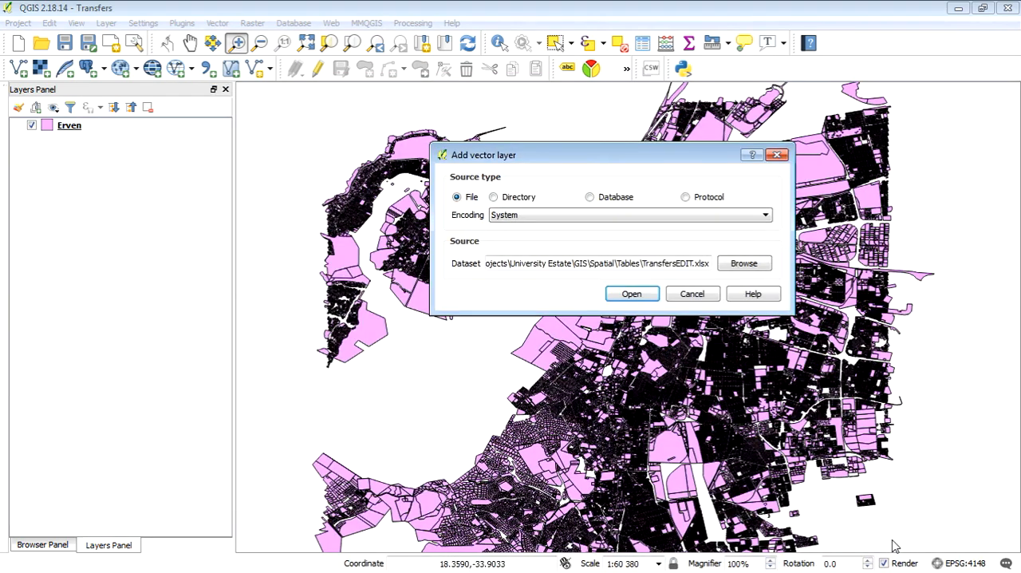
Open the chosen TransfersEDIT.xlsx dataset and add only its PIVOT sheet to the project.
click(618, 297)
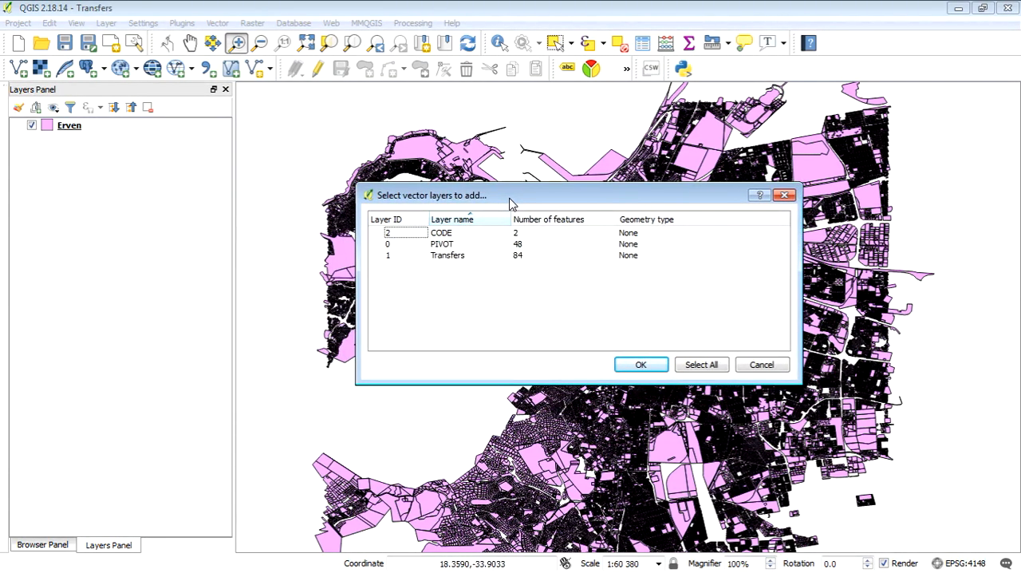
click(488, 245)
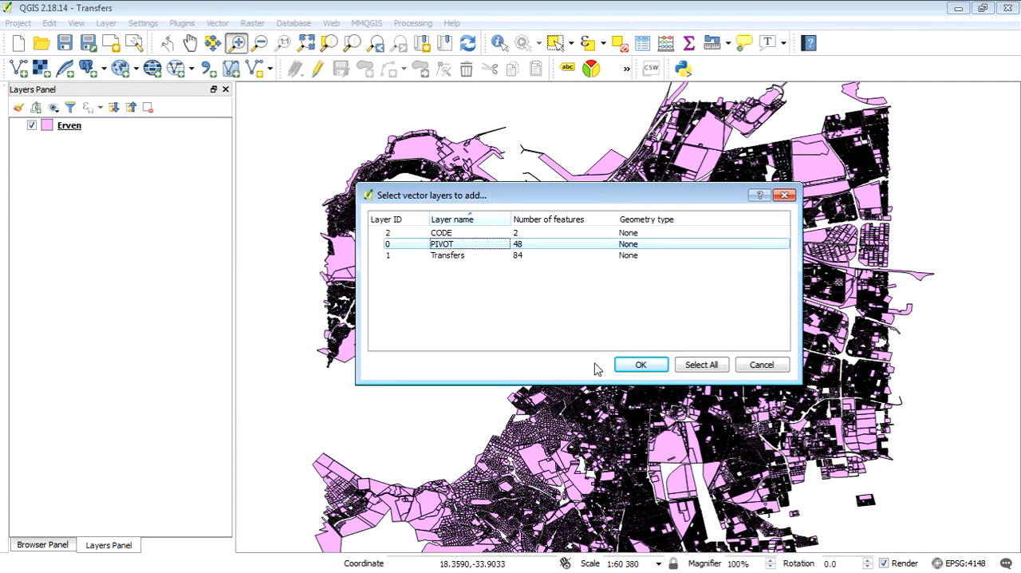
click(661, 365)
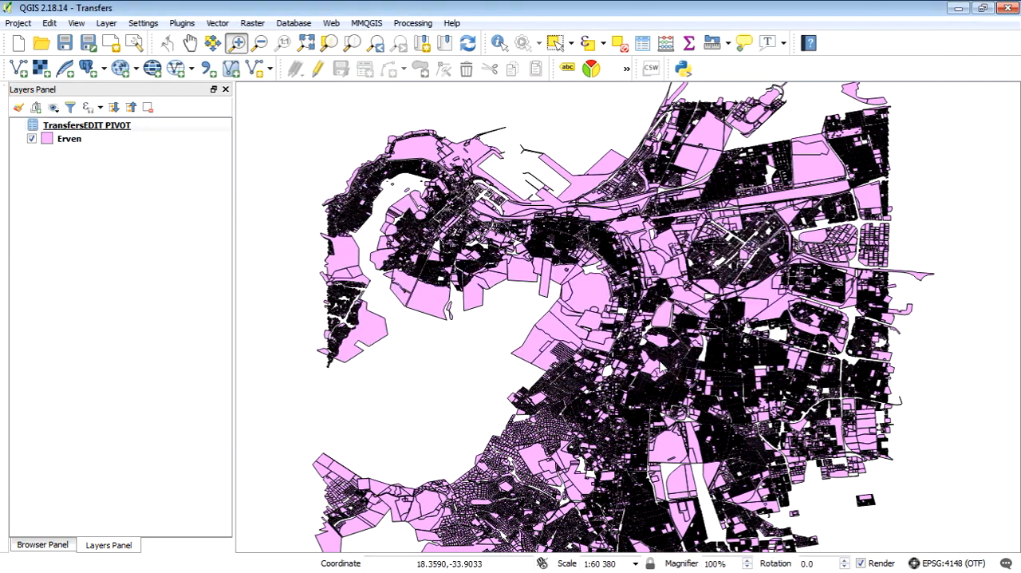
Examine the TransfersEDIT PIVOT attribute table with its columns widened to show the full codes, sales dates and prices, and close it.
click(107, 128)
right_click(107, 128)
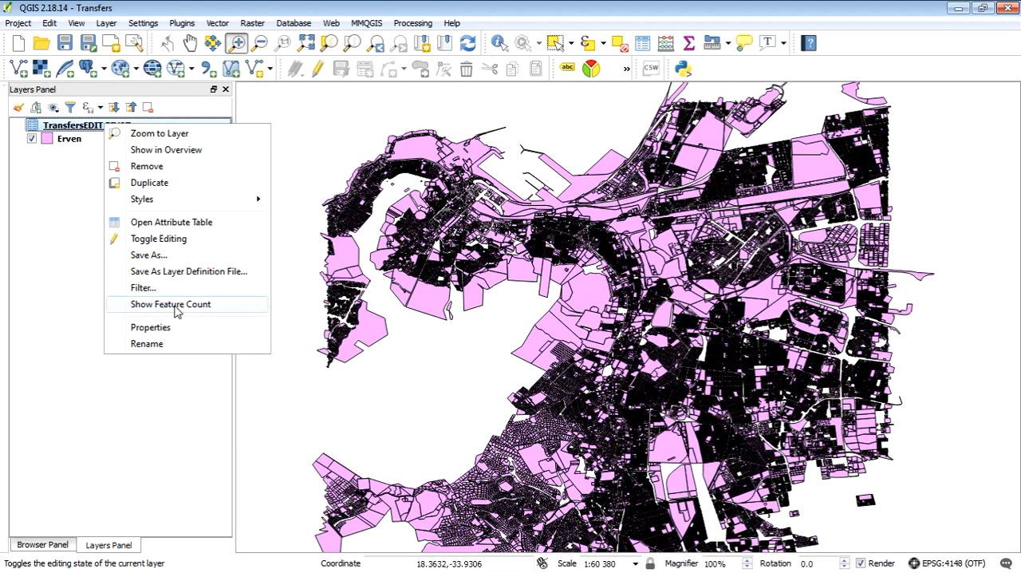
click(193, 221)
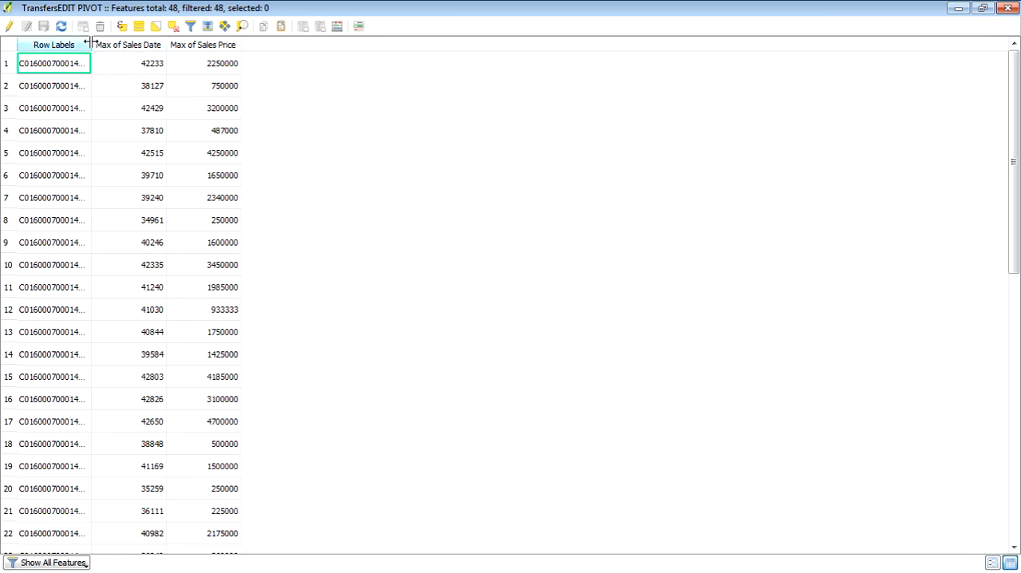
drag(91, 37, 137, 70)
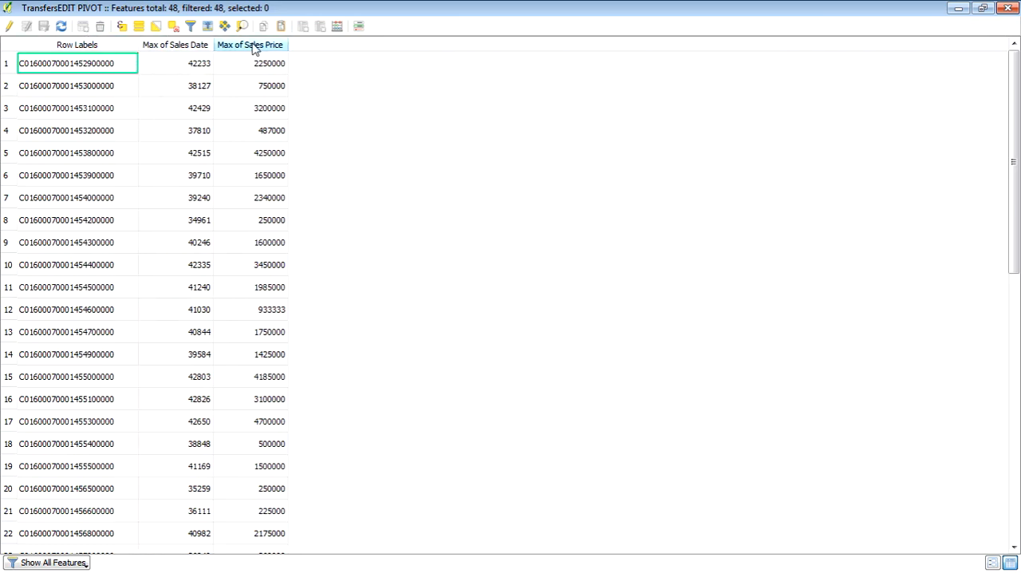
drag(288, 44, 344, 65)
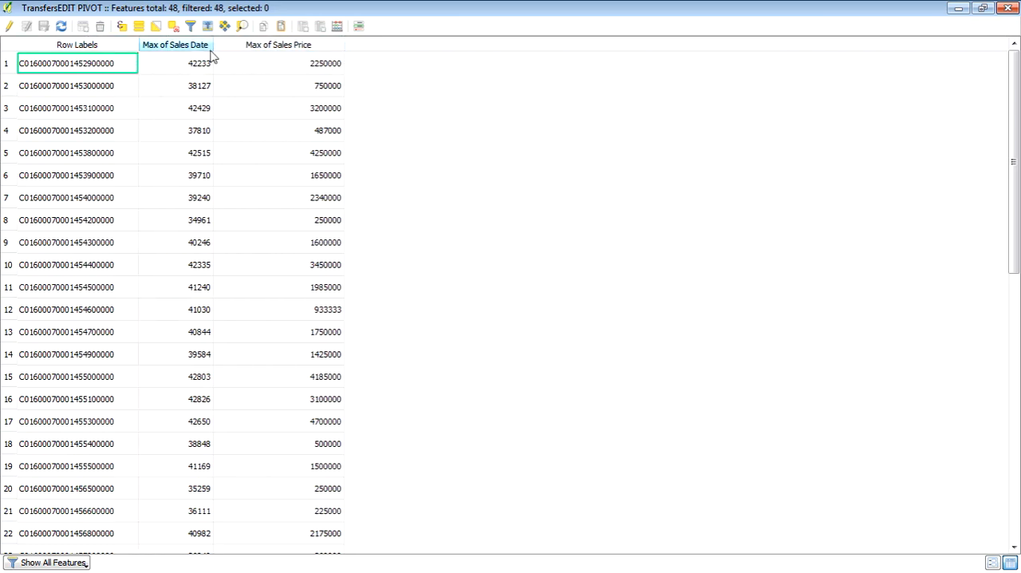
drag(213, 43, 245, 77)
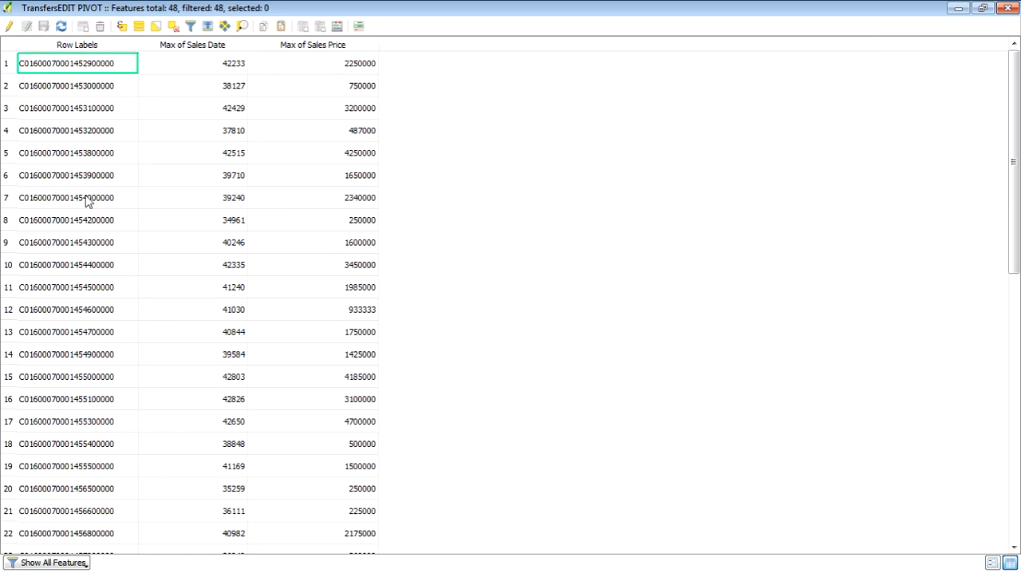
scroll(87, 200, down, 9)
scroll(86, 191, up, 9)
click(1009, 8)
Rename the TransfersEDIT PIVOT layer as T.
right_click(91, 126)
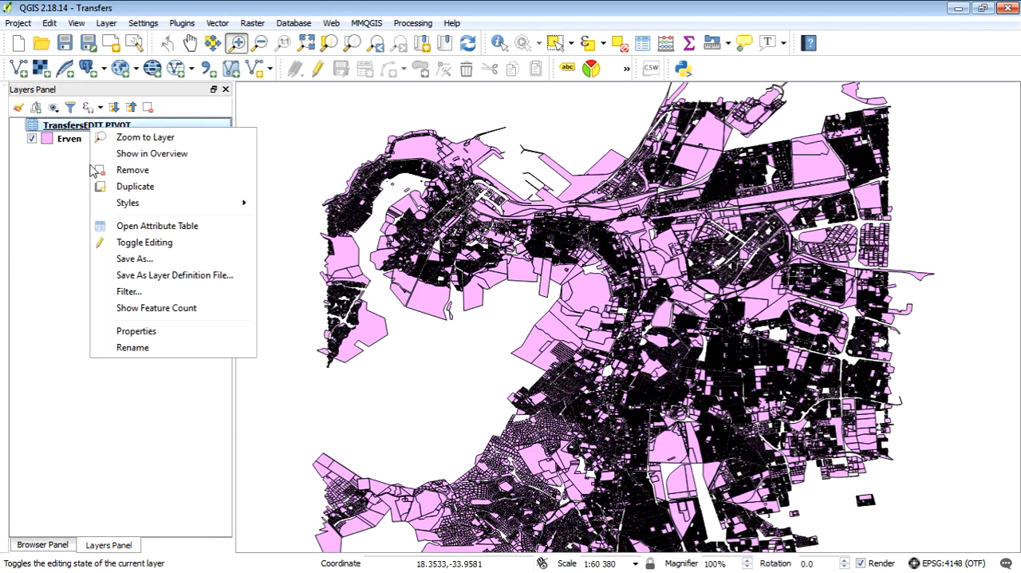
click(199, 348)
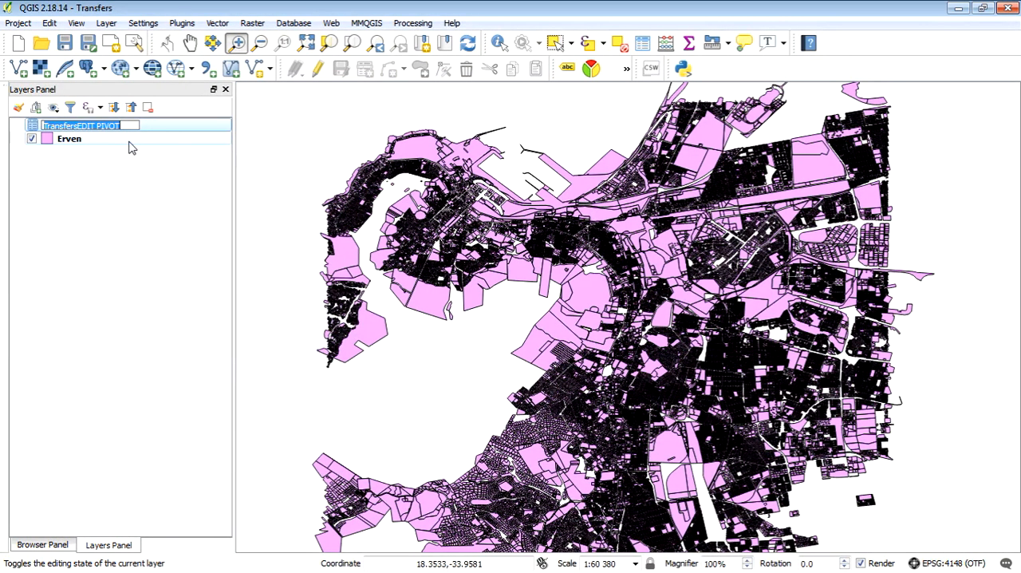
text(T)
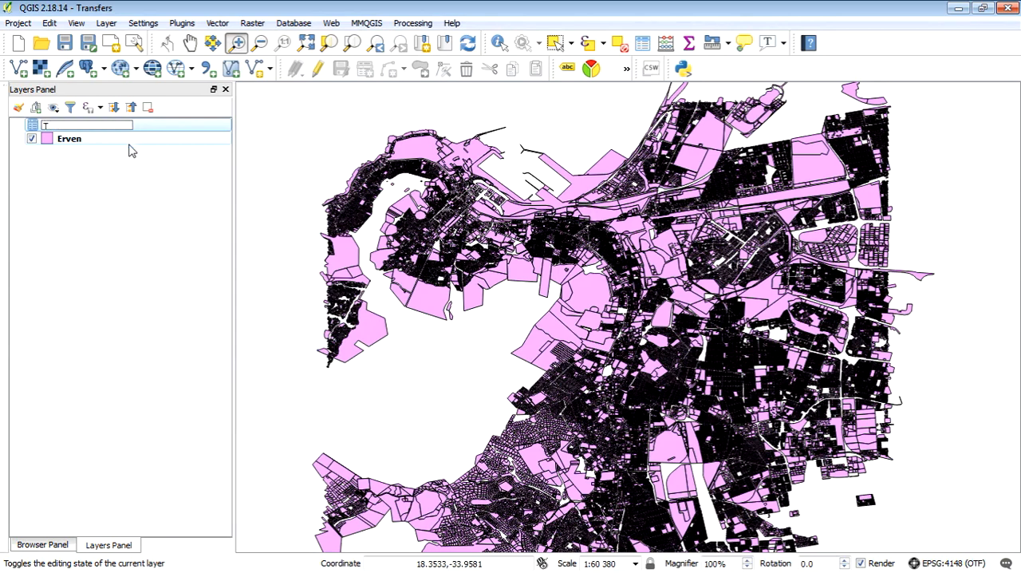
key(Return)
click(72, 142)
right_click(72, 142)
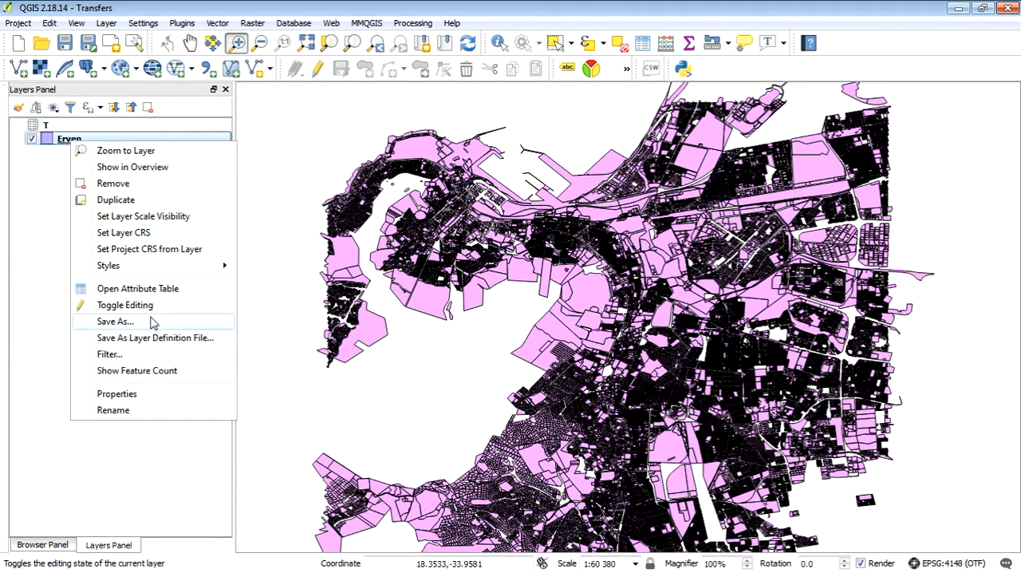
click(149, 396)
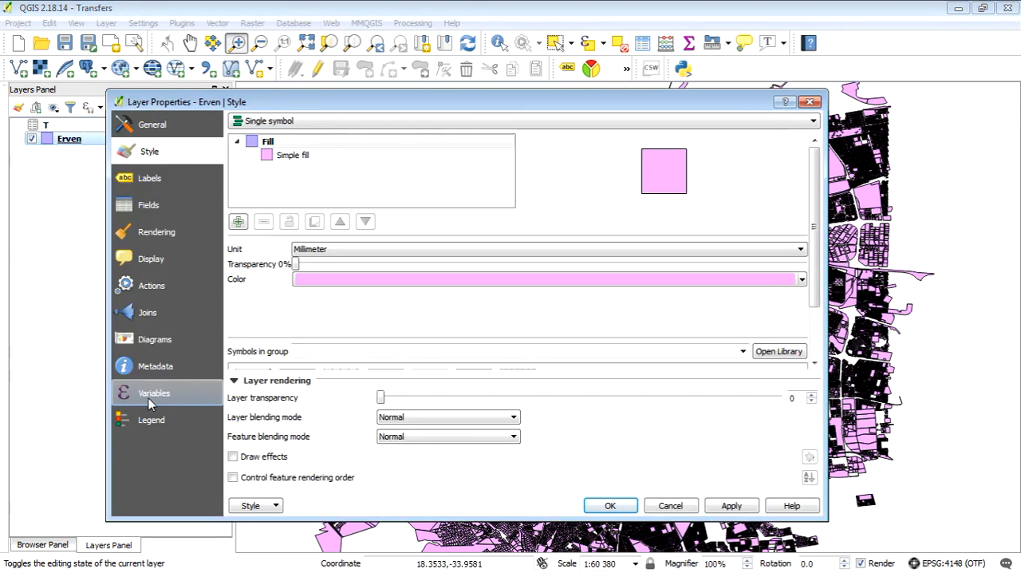
click(168, 308)
click(238, 484)
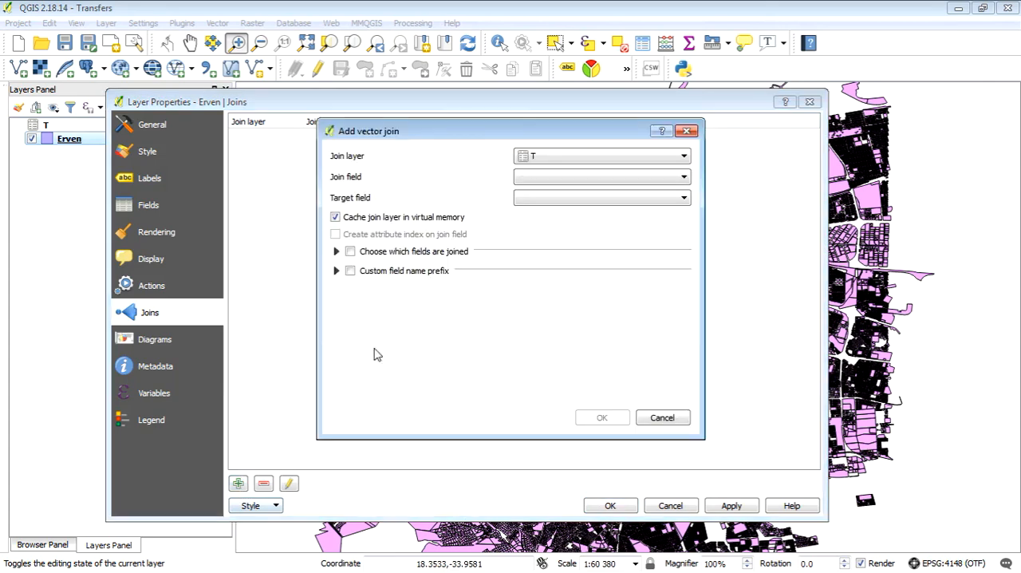
click(684, 177)
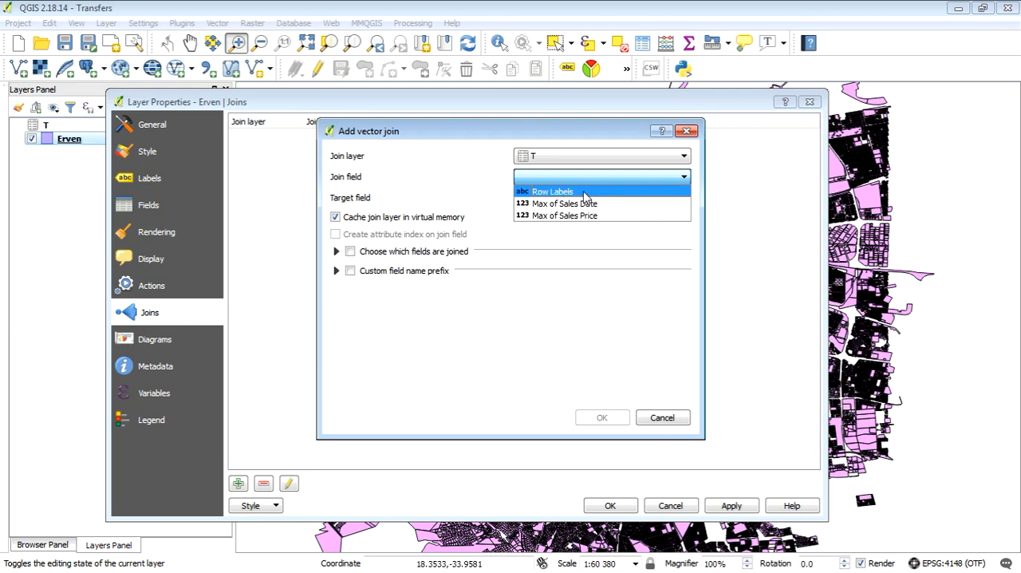
click(664, 416)
click(670, 504)
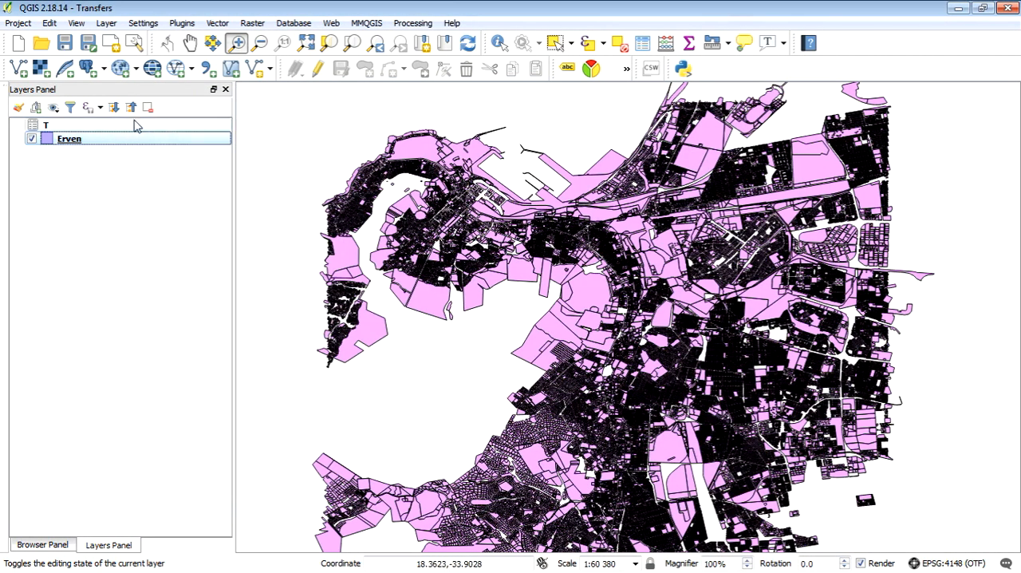
Review the field names in layer T's attribute table and close the table.
right_click(102, 125)
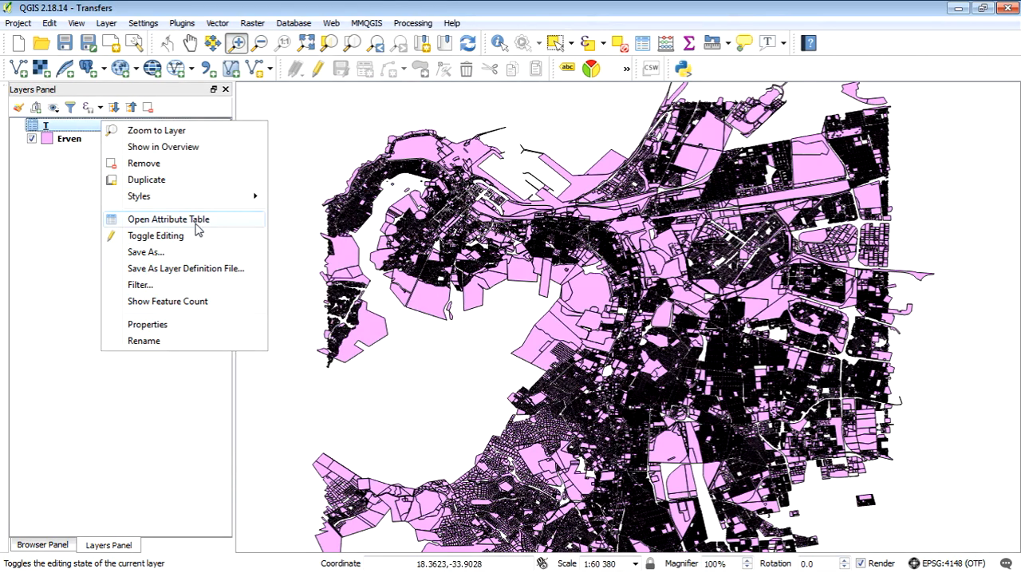
click(197, 222)
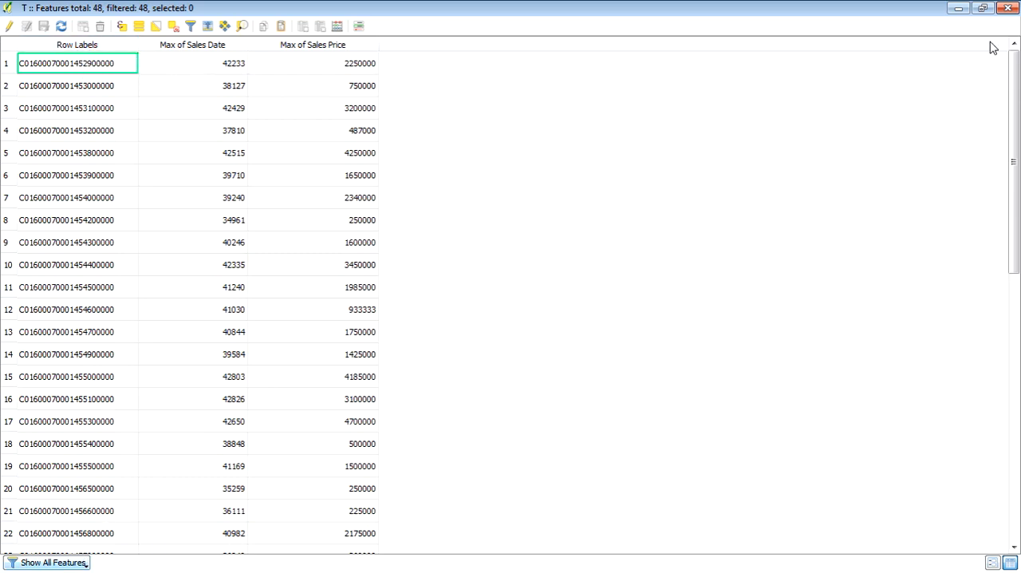
click(1010, 9)
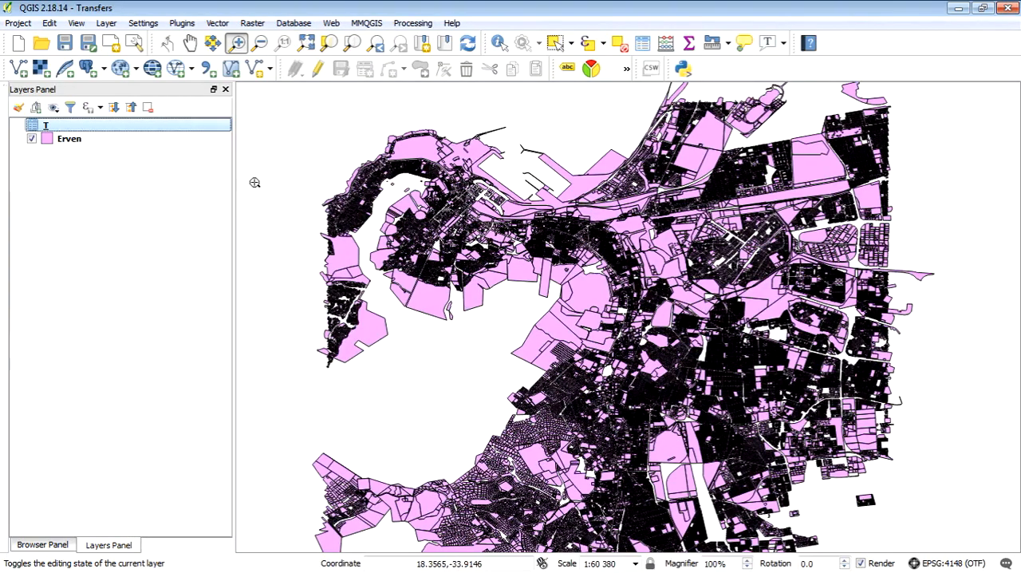
Switch to the TransfersEDIT workbook in Excel, check the PivotTable's layout and format options, and return to QGIS without changing them.
key(alt+Tab)
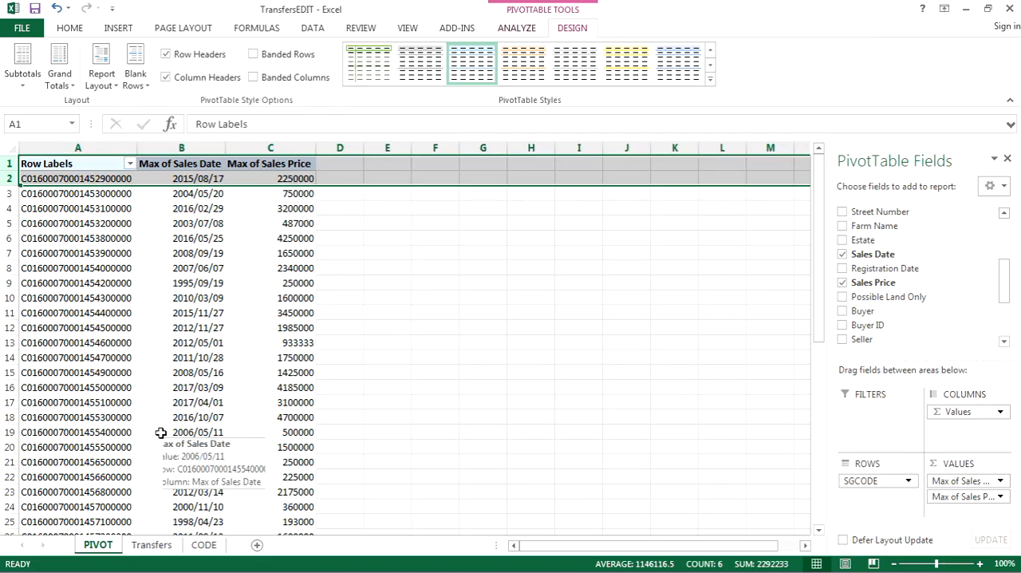
right_click(86, 166)
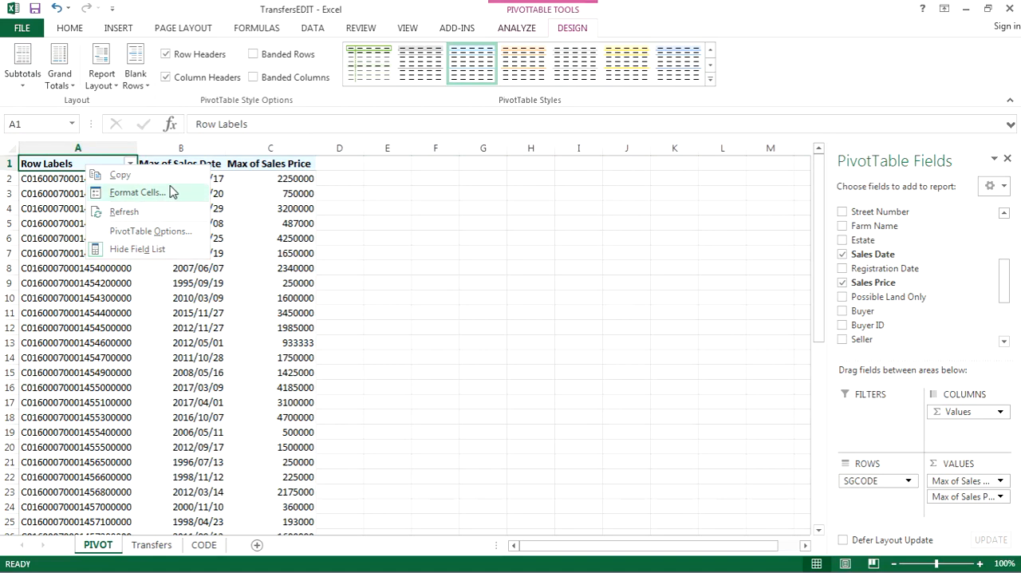
click(151, 231)
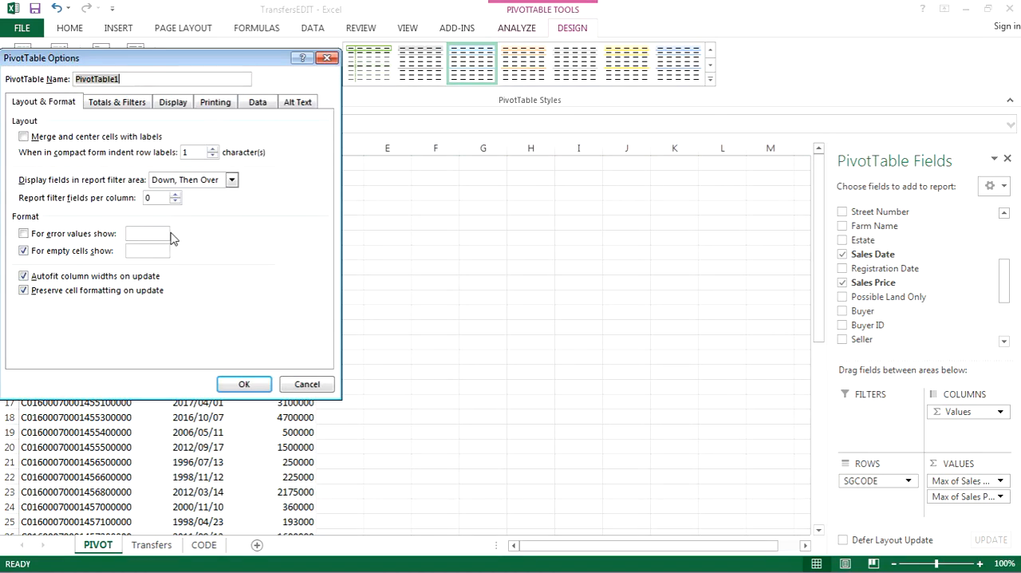
click(117, 102)
click(78, 105)
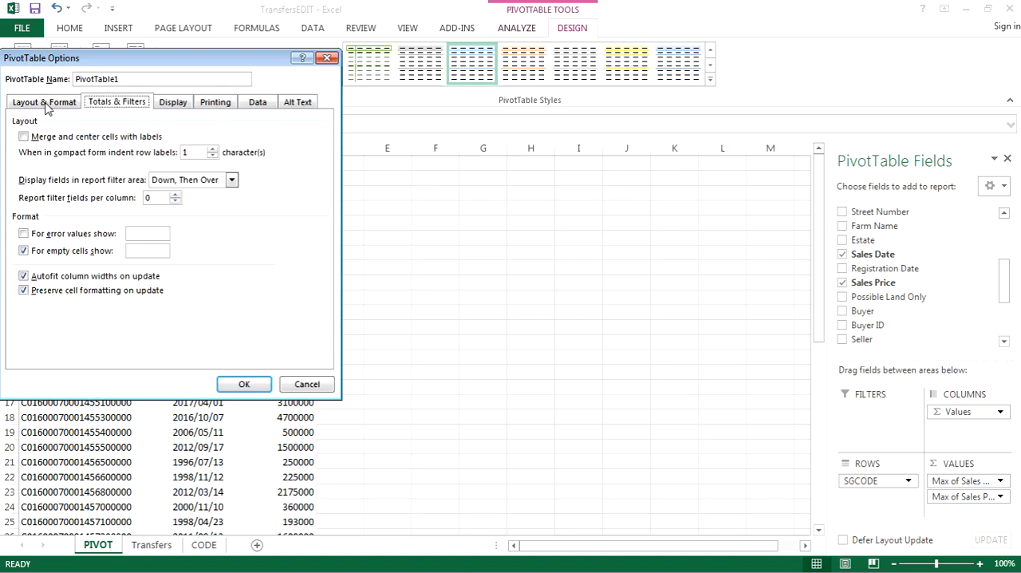
drag(167, 64, 430, 120)
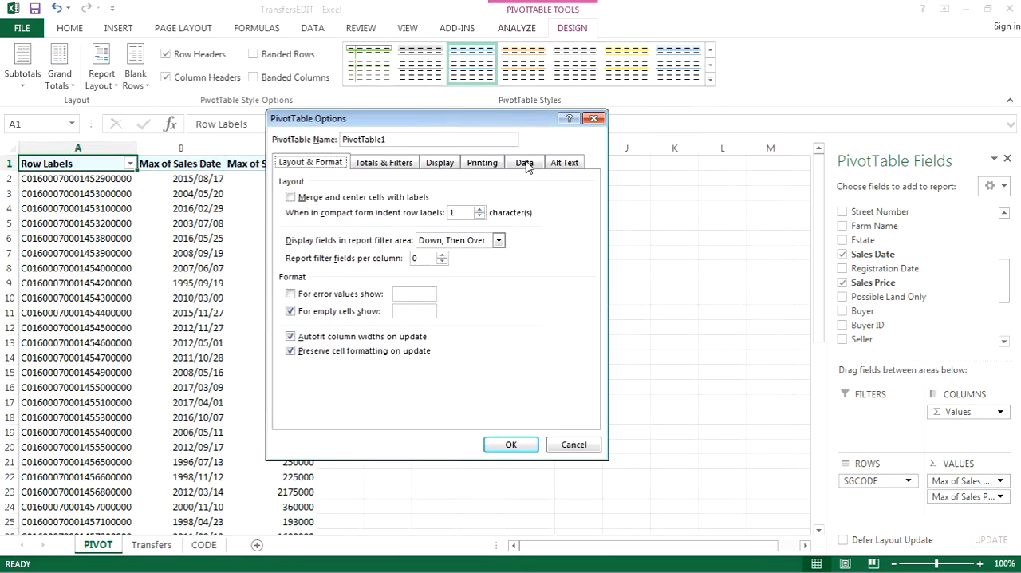
click(594, 119)
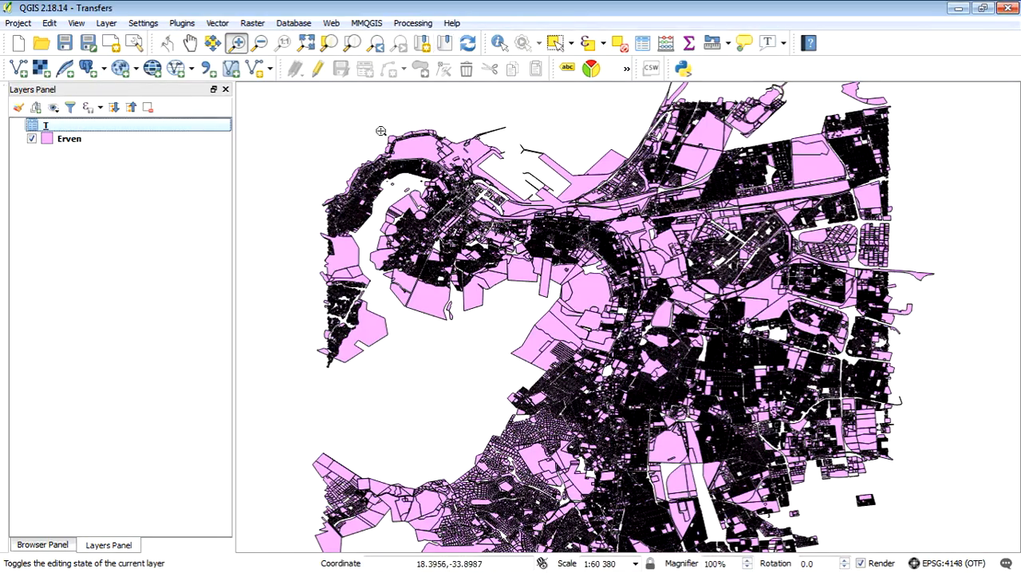
Join table T to the Erven layer, with Row Labels as join field and 21DigitKey as target field, and apply the layer properties.
click(130, 140)
right_click(100, 141)
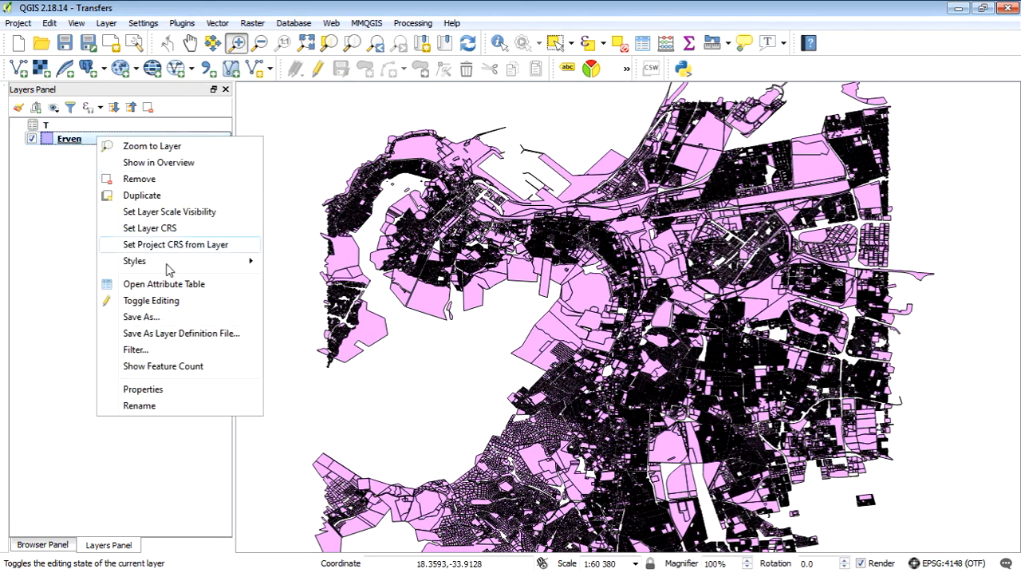
click(143, 389)
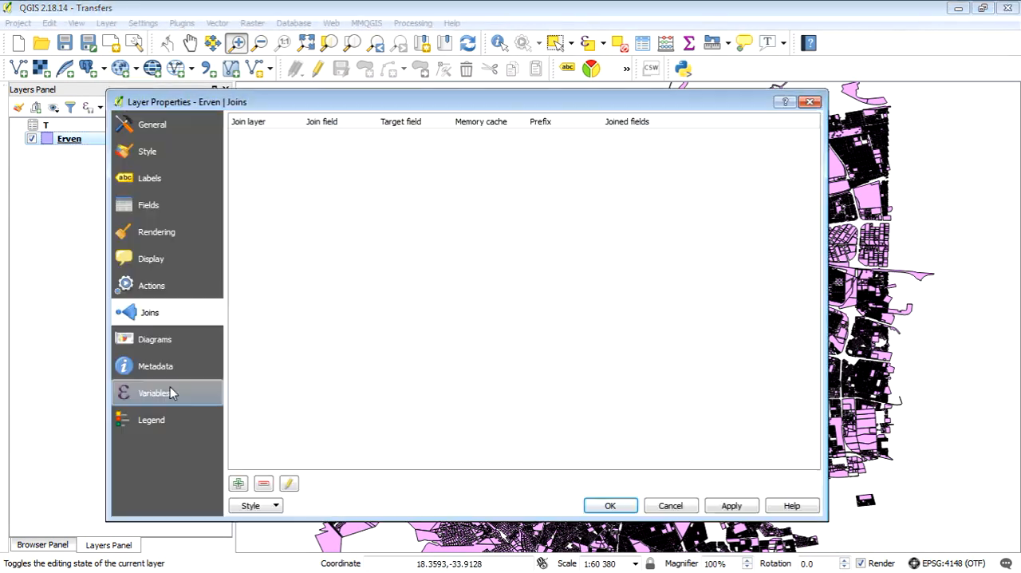
click(237, 484)
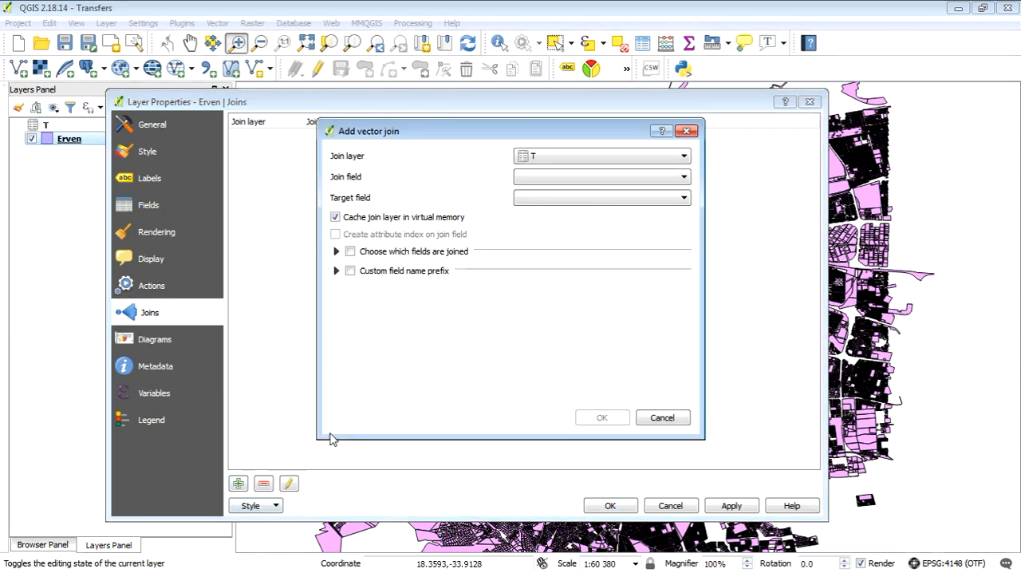
click(671, 177)
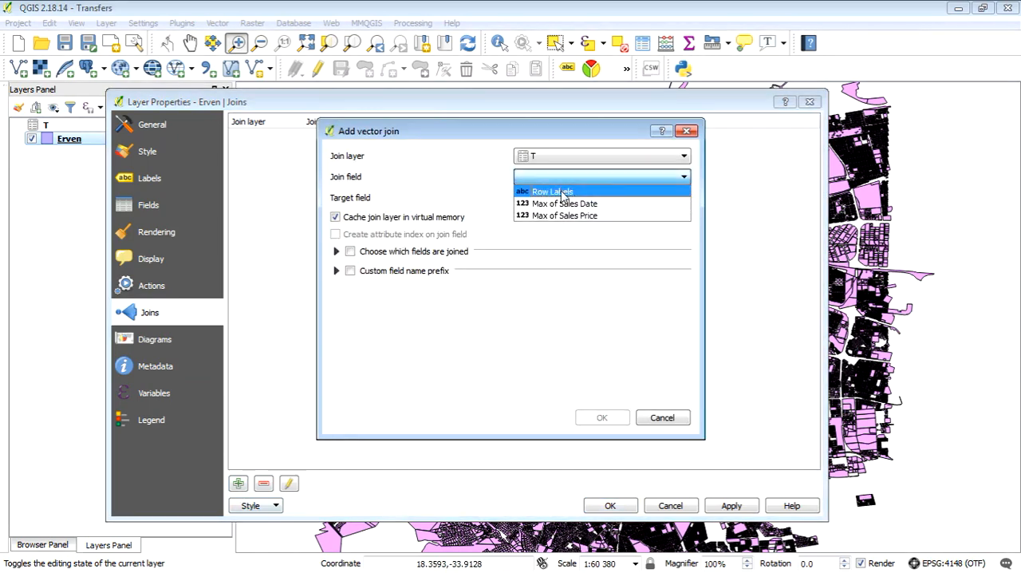
click(563, 193)
click(684, 197)
click(588, 239)
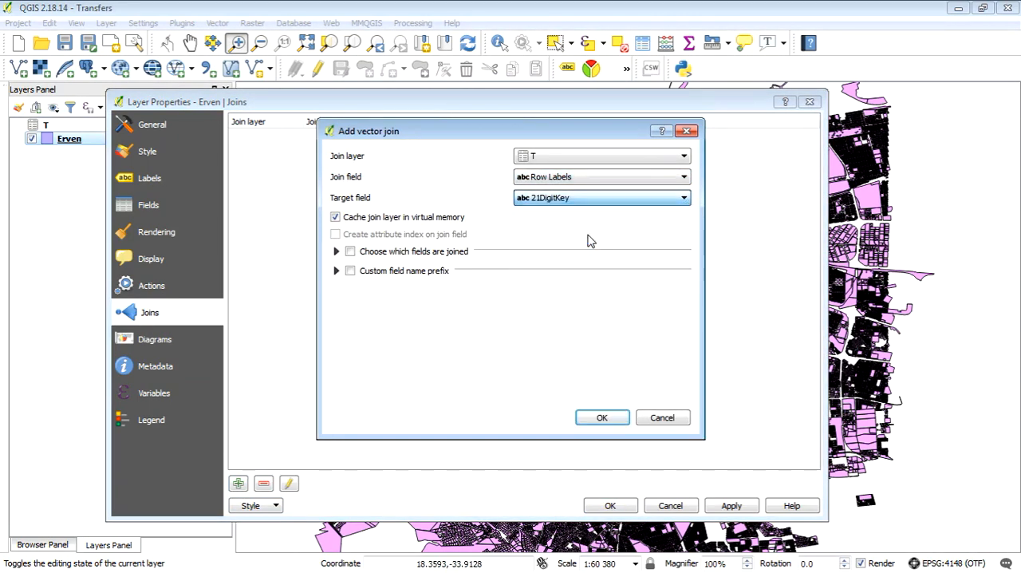
click(598, 417)
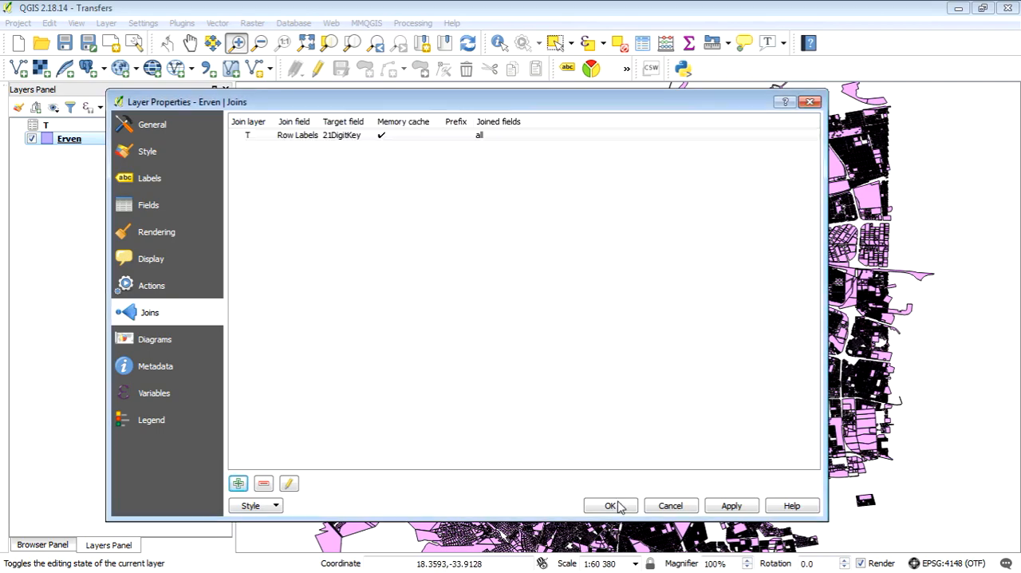
click(731, 508)
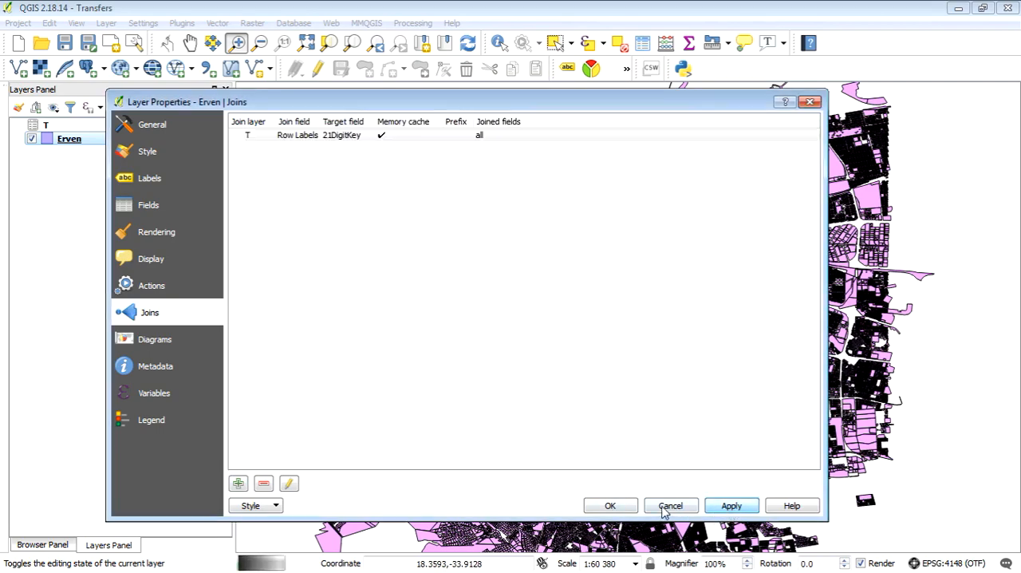
click(610, 506)
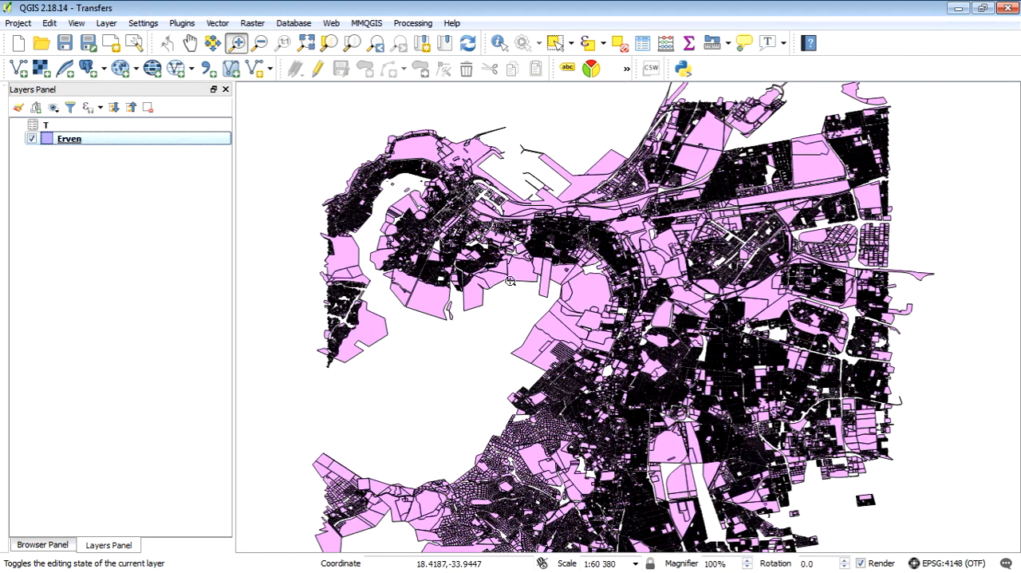
Check the joined sales date and sales price fields in the Erven attribute table, and close the table.
right_click(83, 140)
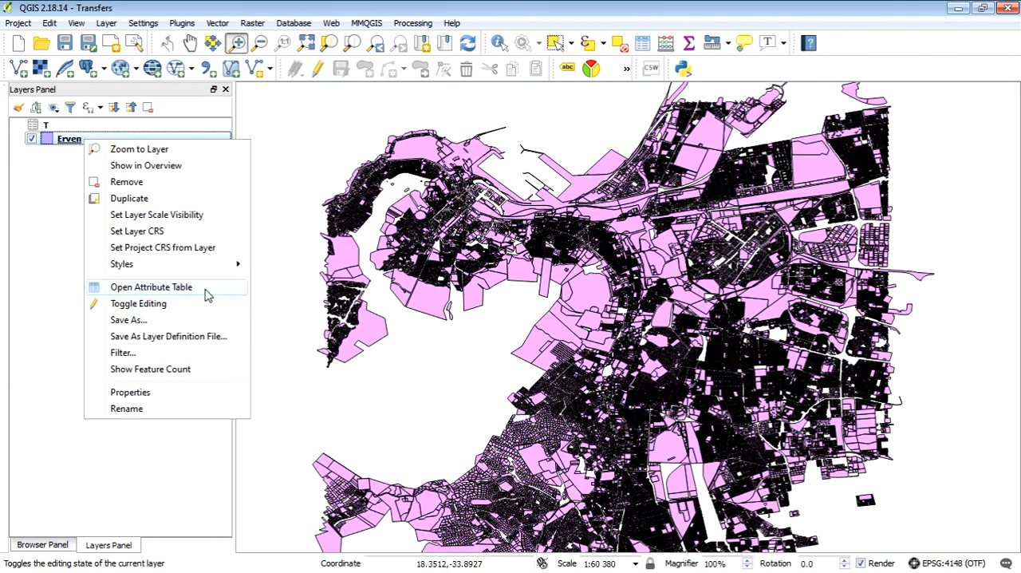
click(151, 286)
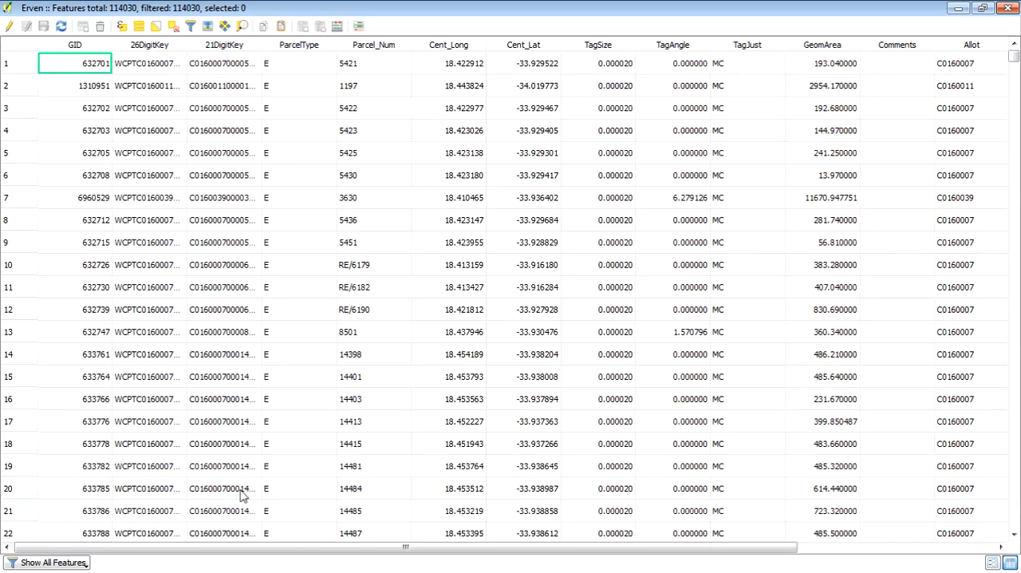
drag(231, 547, 650, 538)
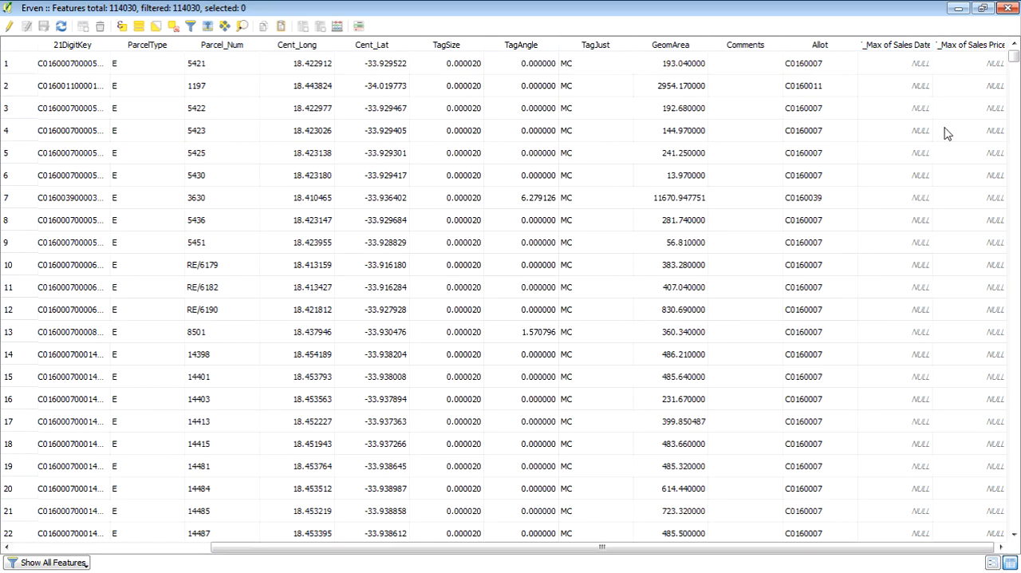
click(1009, 10)
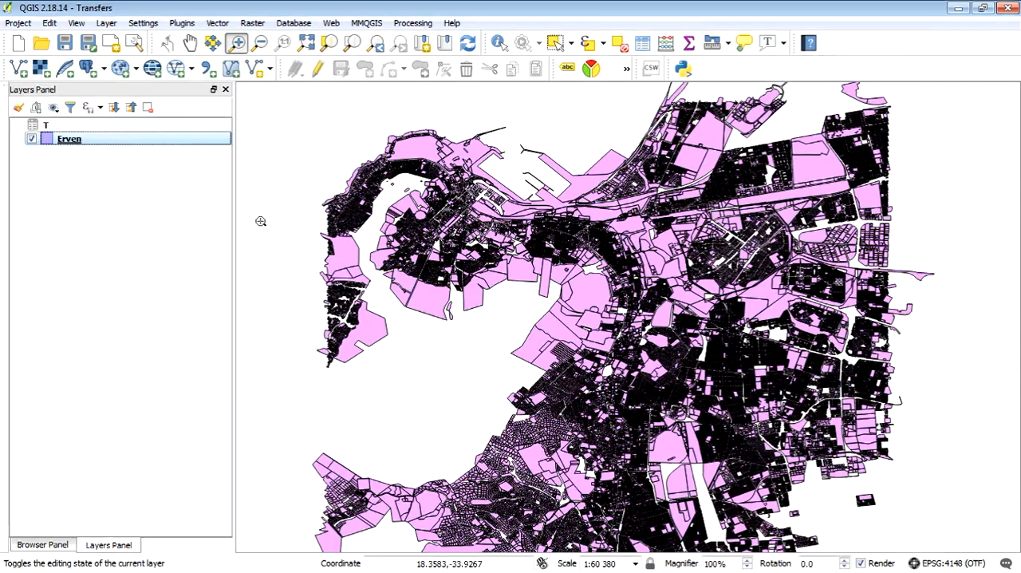
click(589, 44)
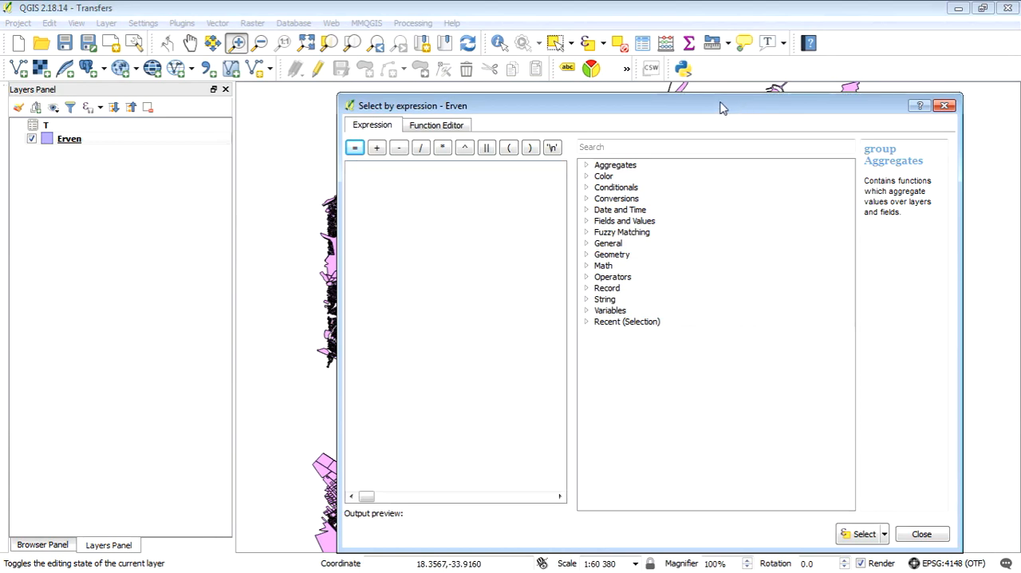
drag(722, 108, 722, 186)
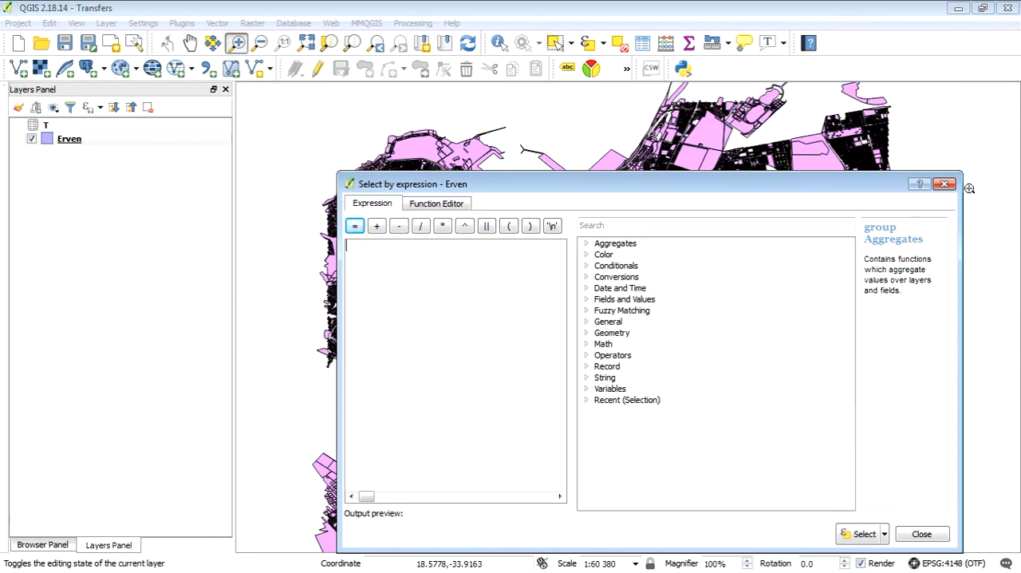
click(943, 184)
Select the Erven features by the expression "T_Max of Sales Price" >0 and close the expression window.
click(590, 43)
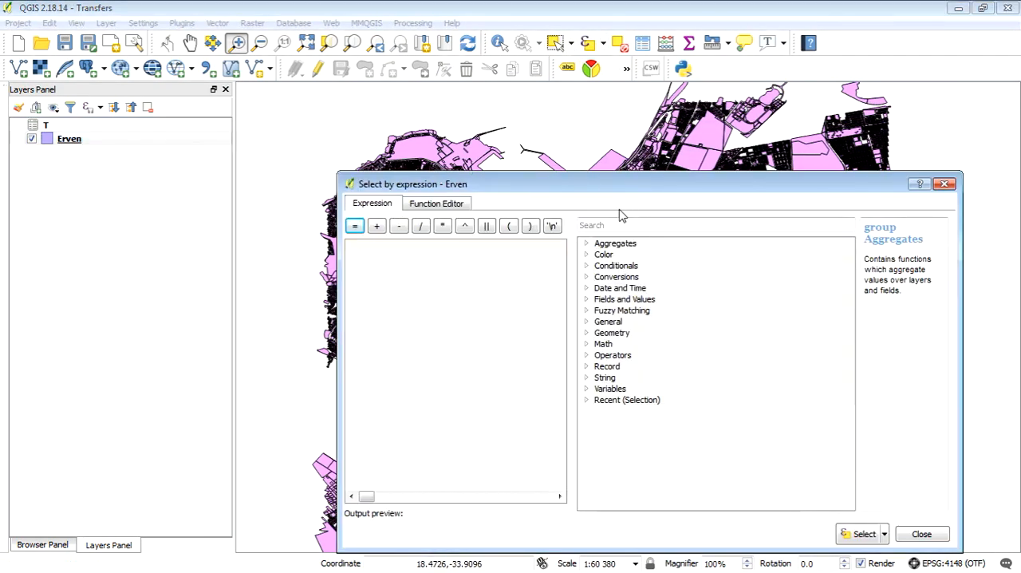
click(586, 300)
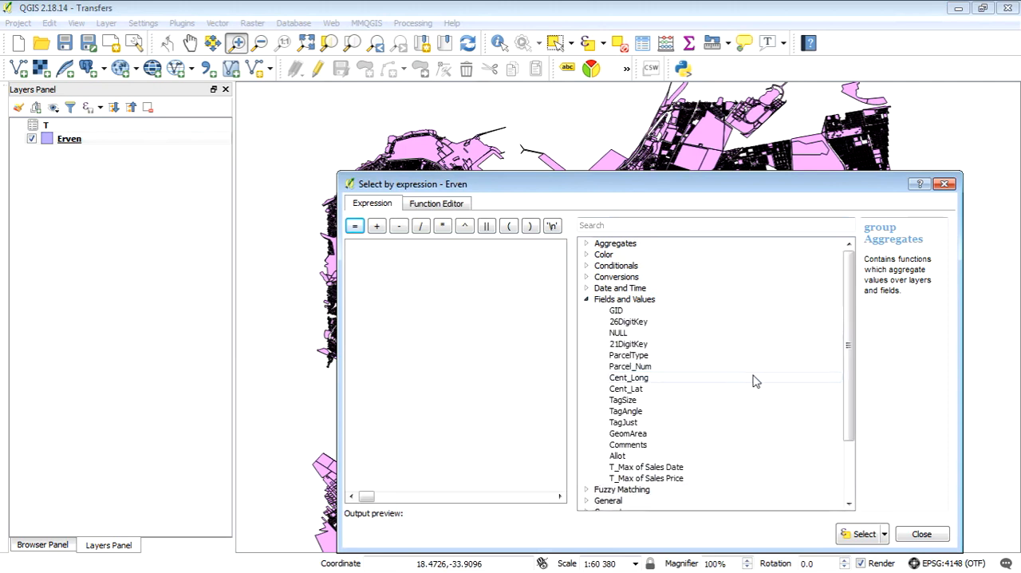
scroll(847, 385, down, 1)
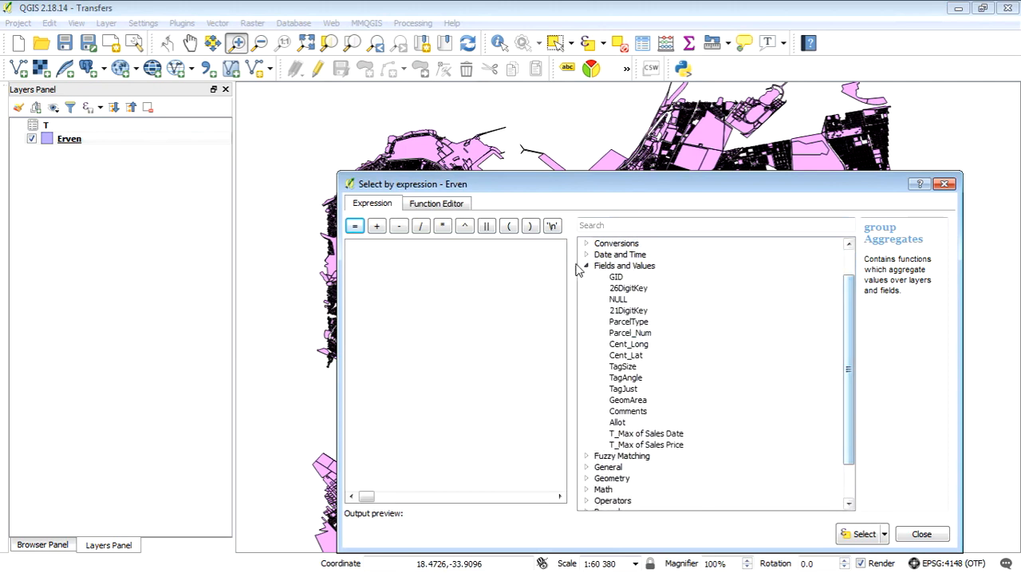
double_click(680, 445)
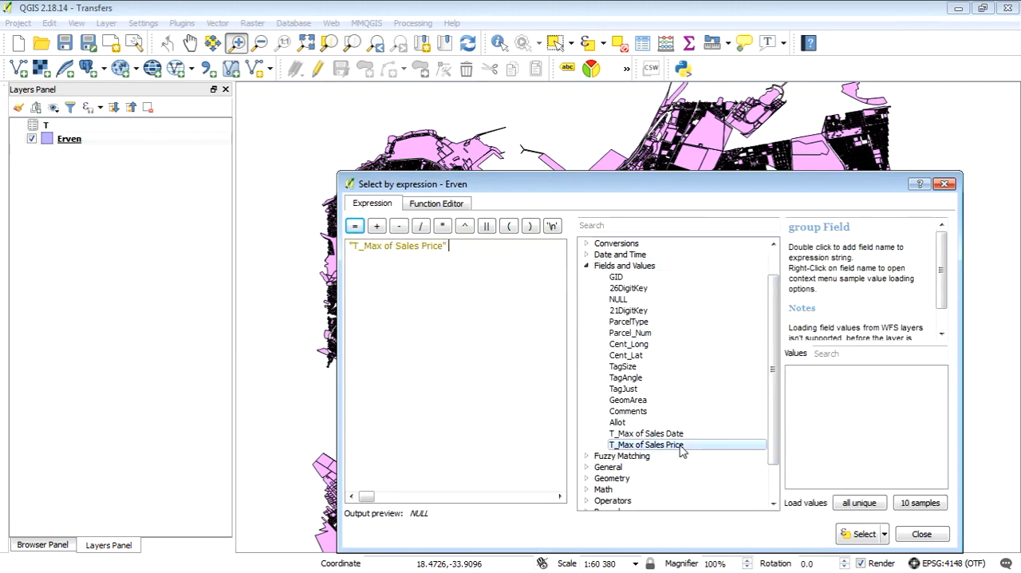
text(>0)
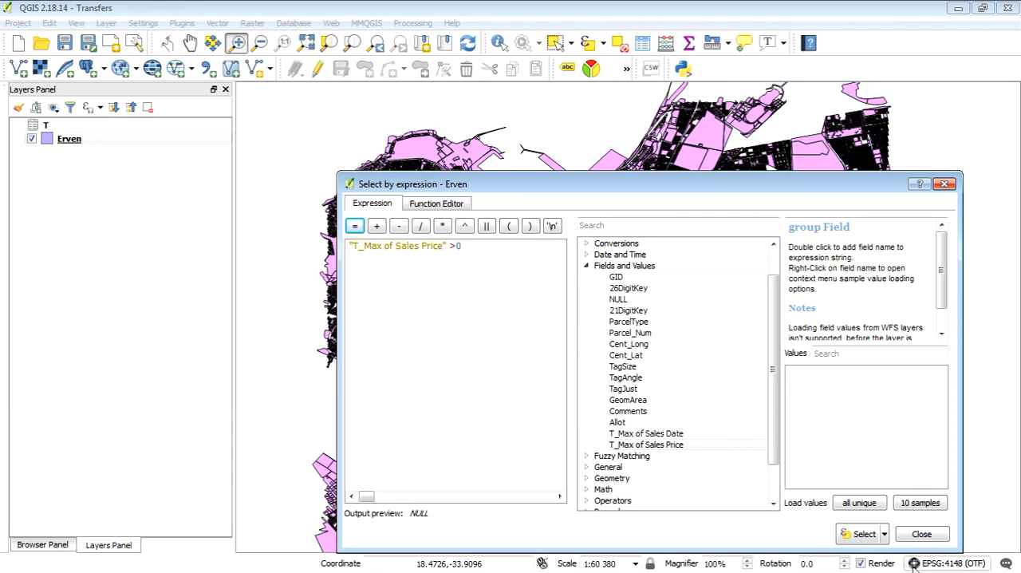
click(862, 535)
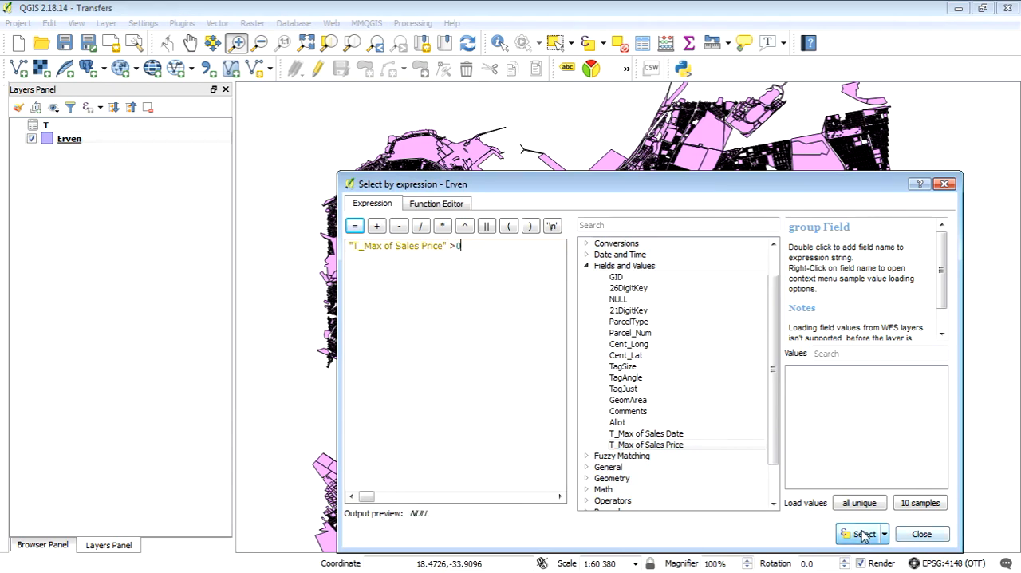
click(919, 533)
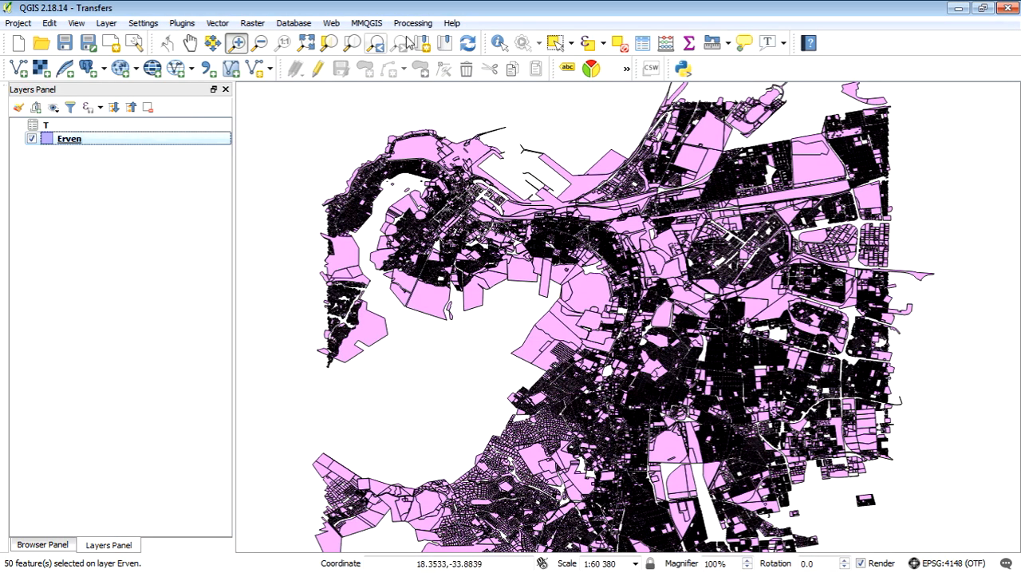
Zoom to the selected erven, inspect the outlying selected sliver to the north, and zoom in on the main cluster.
click(329, 44)
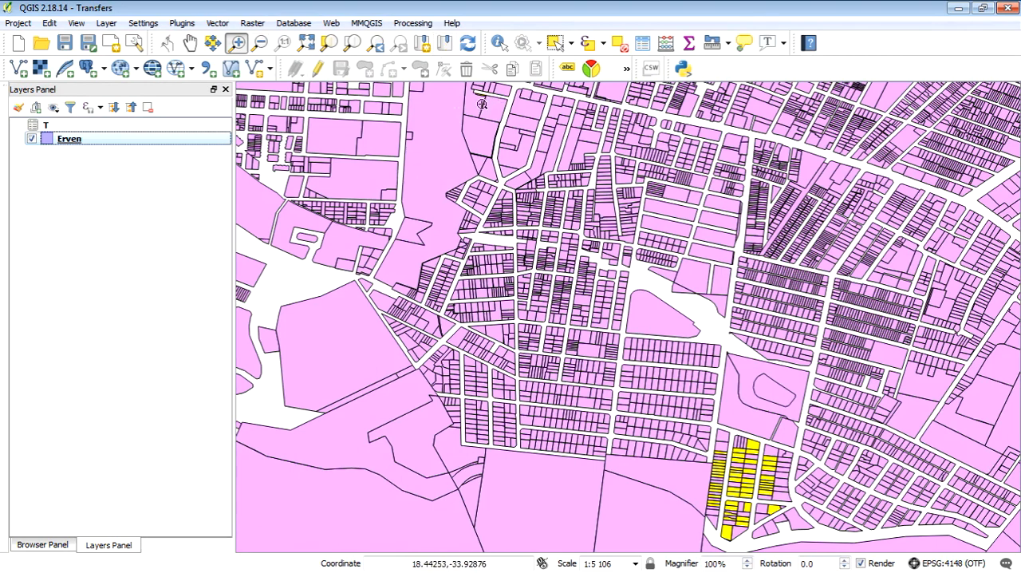
drag(515, 84, 463, 118)
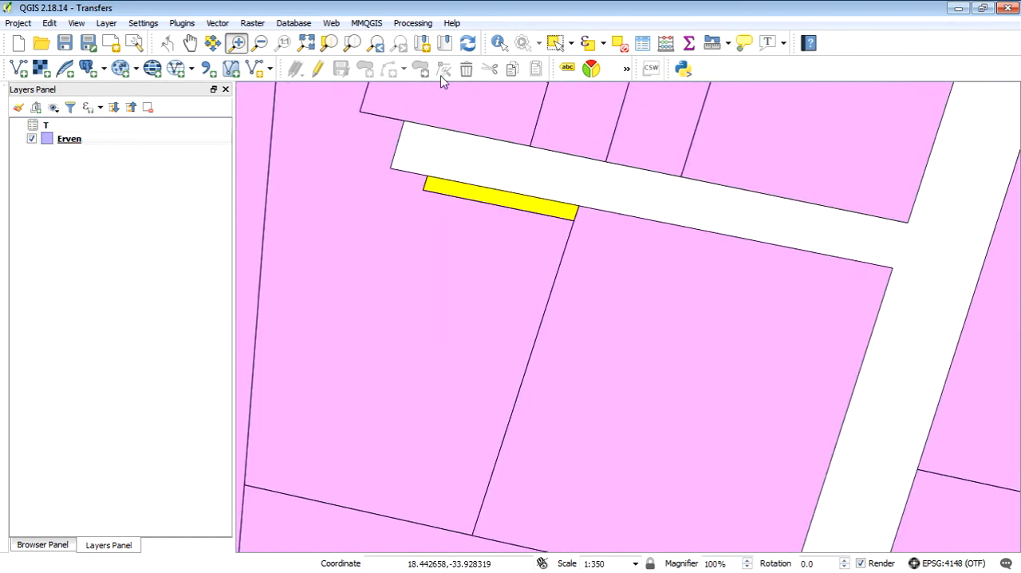
click(376, 43)
drag(815, 423, 673, 558)
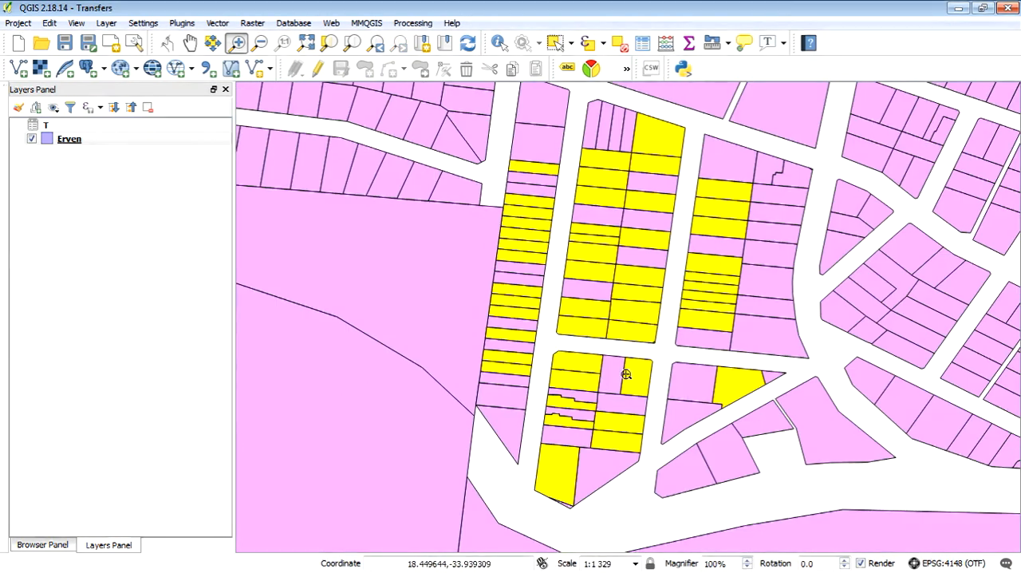
Identify the large selected erf at the northern end of the cluster, review its joined sales attributes, and close the results.
click(499, 44)
click(663, 142)
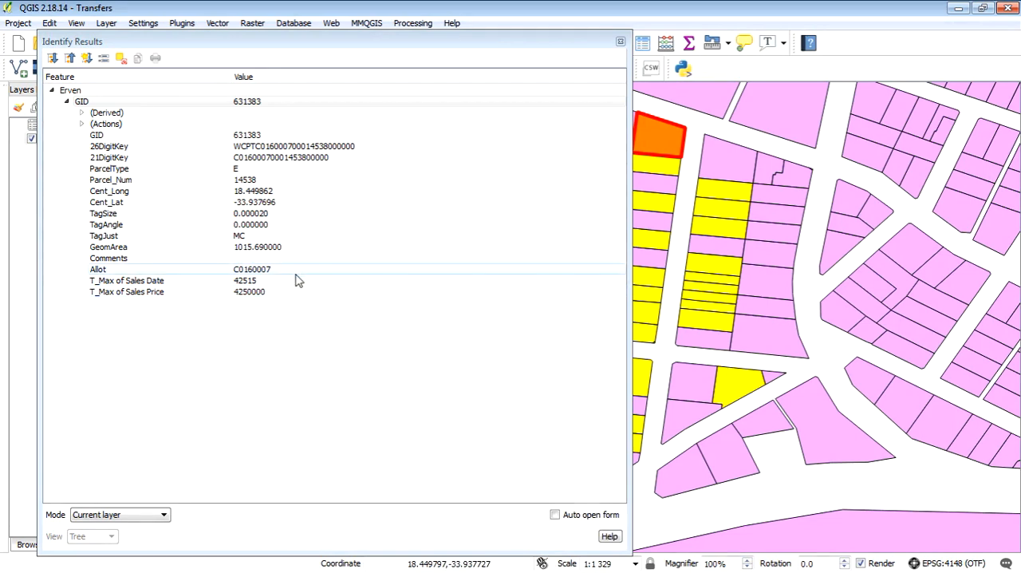
click(620, 41)
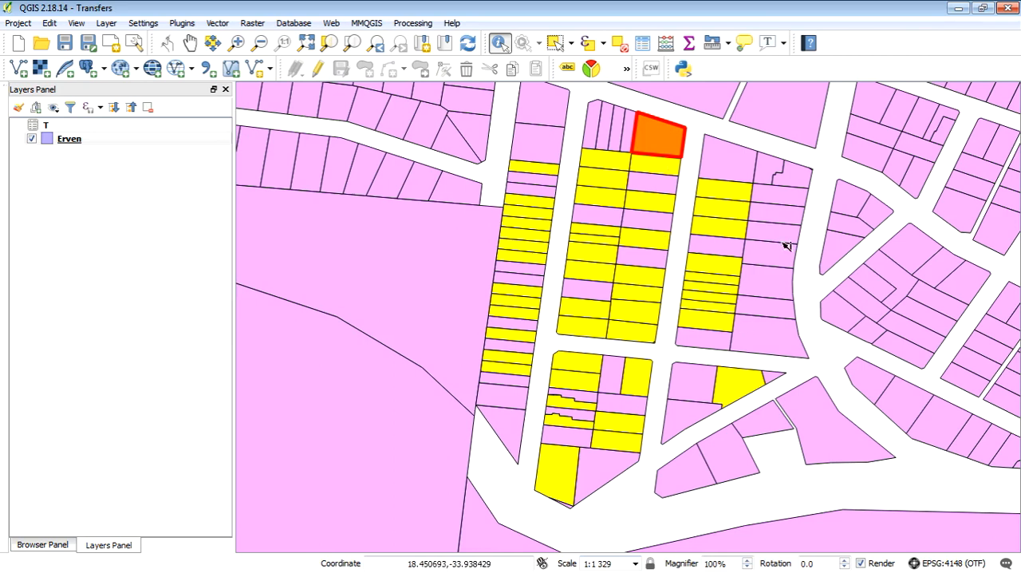
click(646, 407)
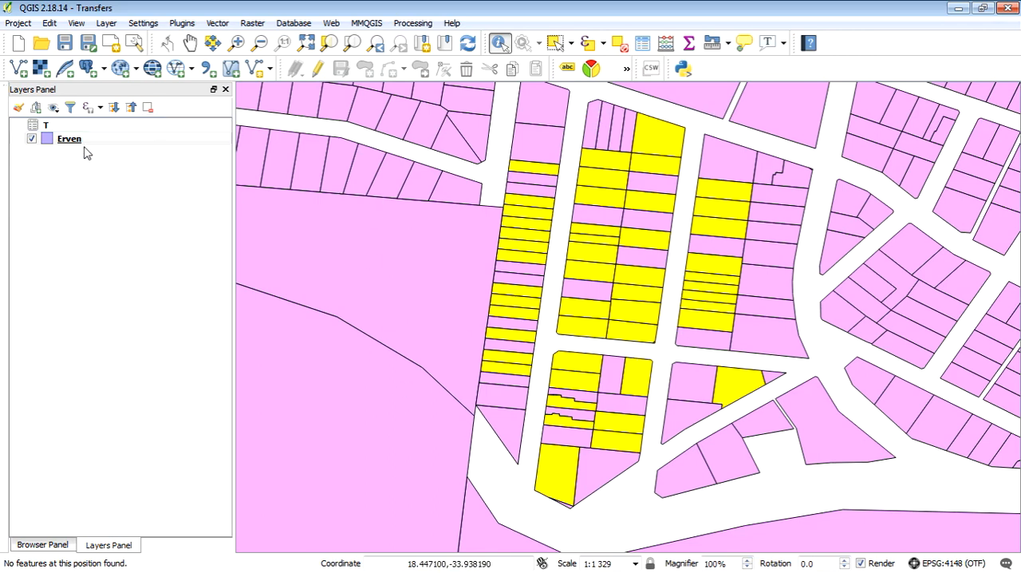
Export only the selected Erven features as an ESRI Shapefile named ErvenSales.shp in the project's Spatial/Vector folder.
click(122, 141)
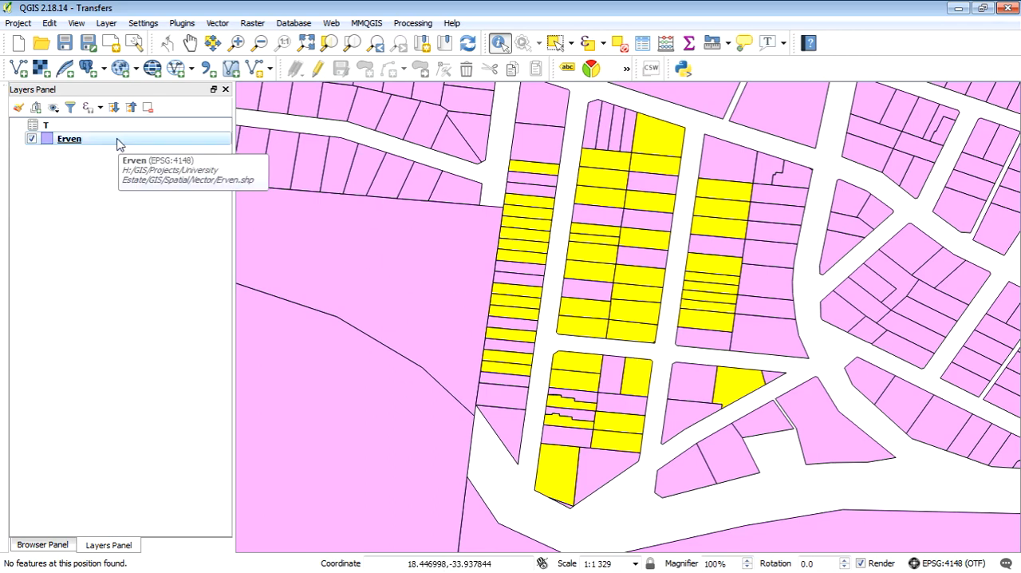
right_click(118, 143)
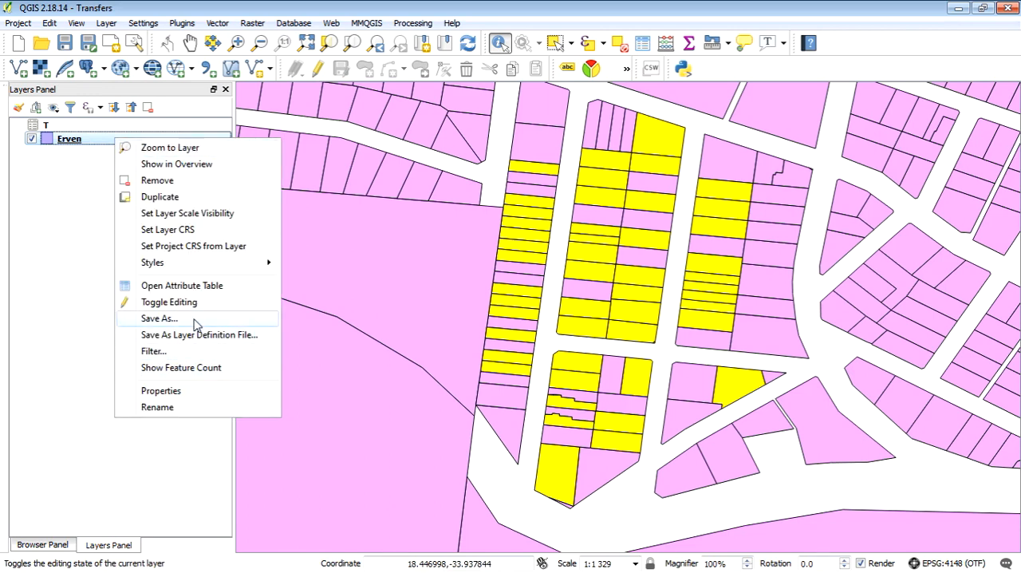
click(159, 318)
click(312, 219)
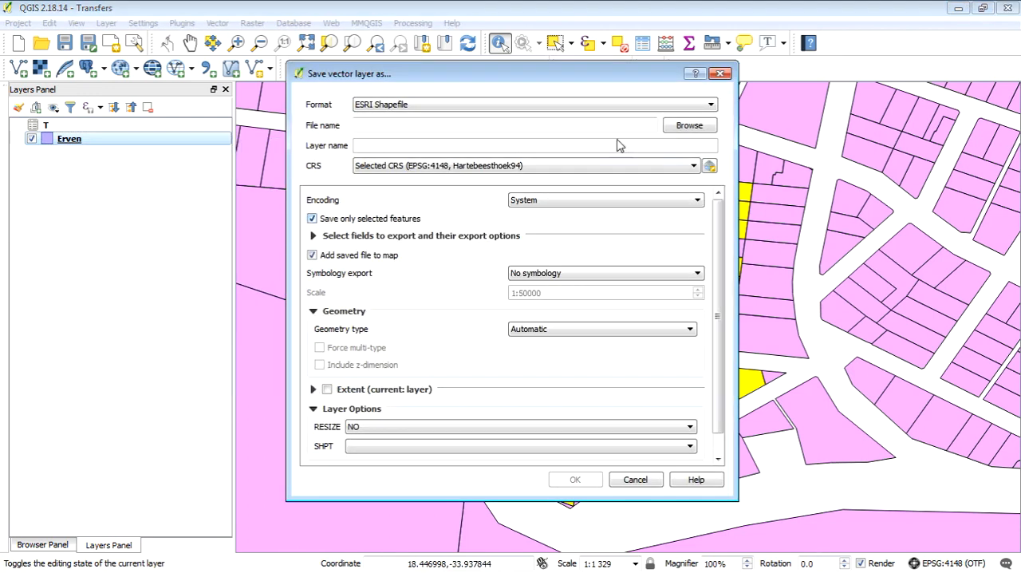
click(691, 128)
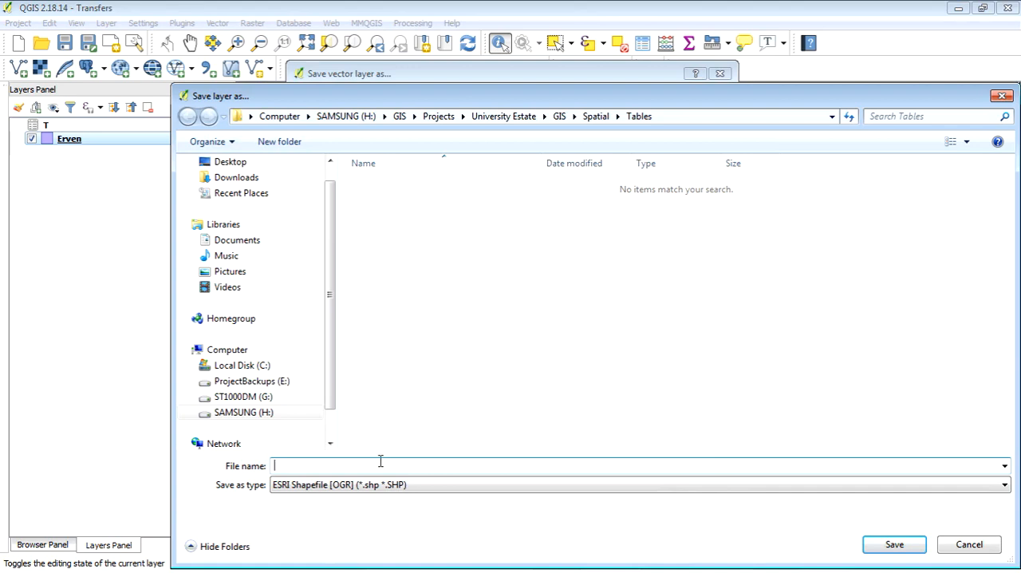
click(596, 116)
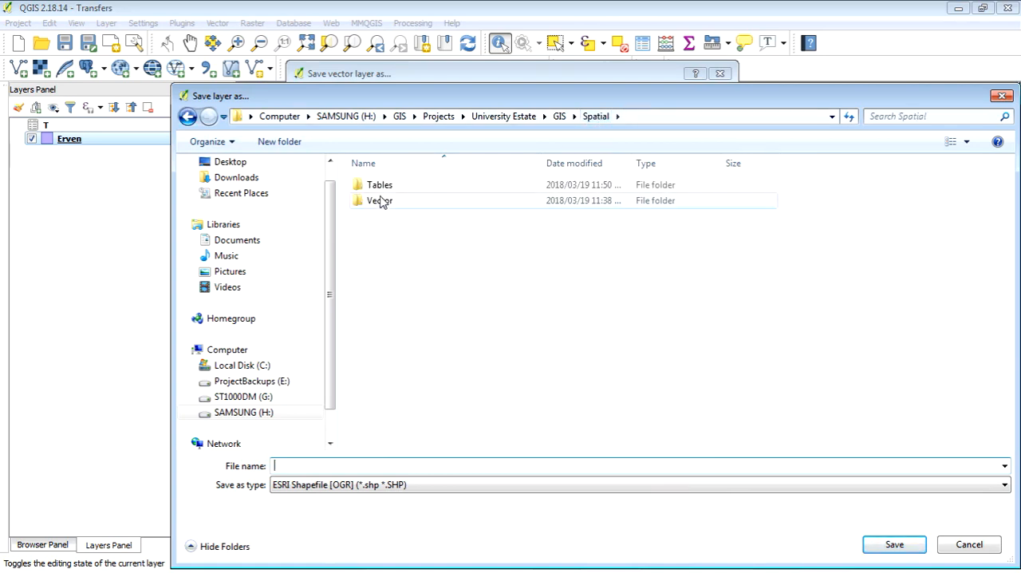
double_click(381, 199)
click(388, 190)
click(300, 466)
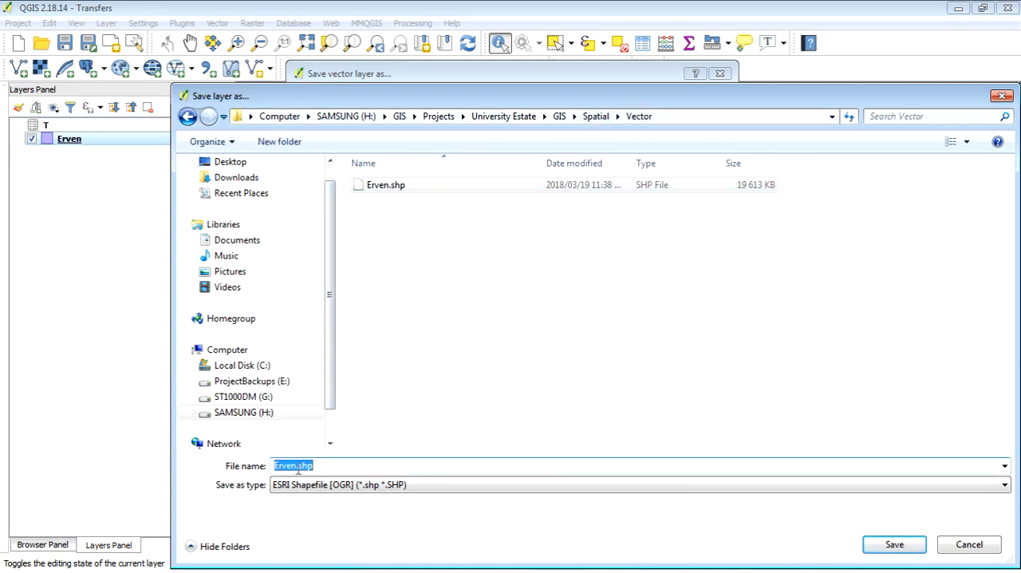
click(294, 468)
text(Sales)
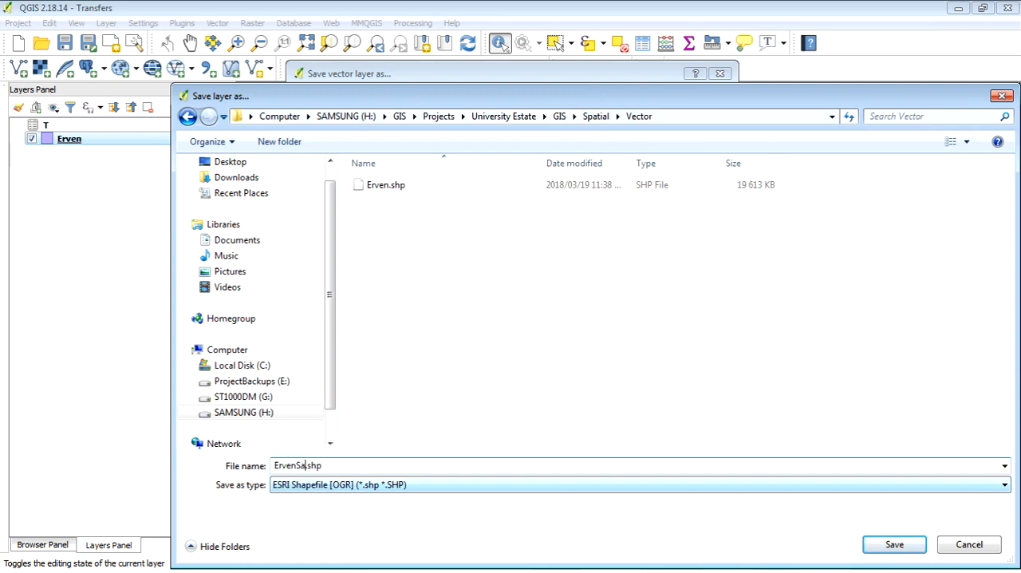
click(914, 549)
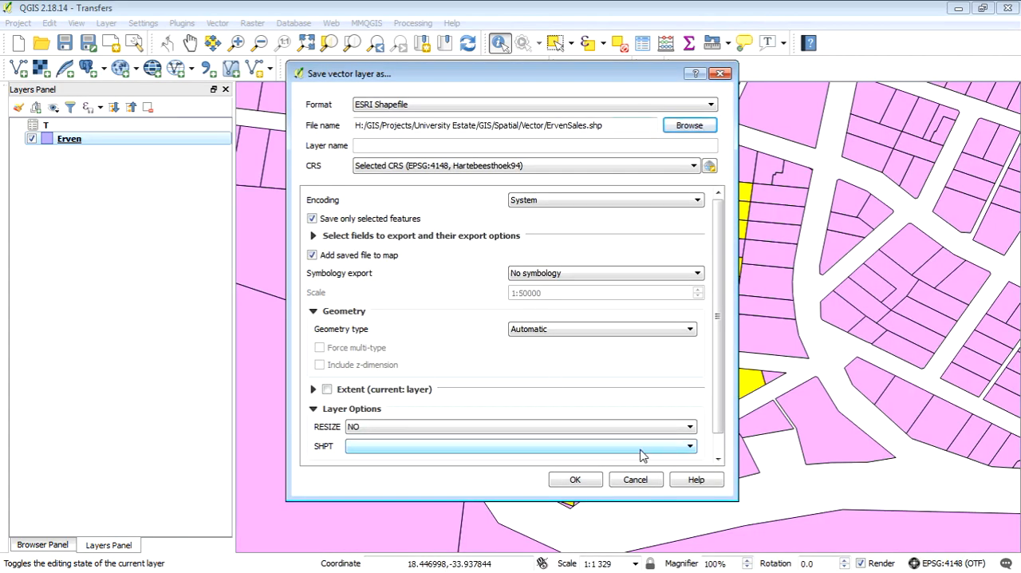
click(575, 479)
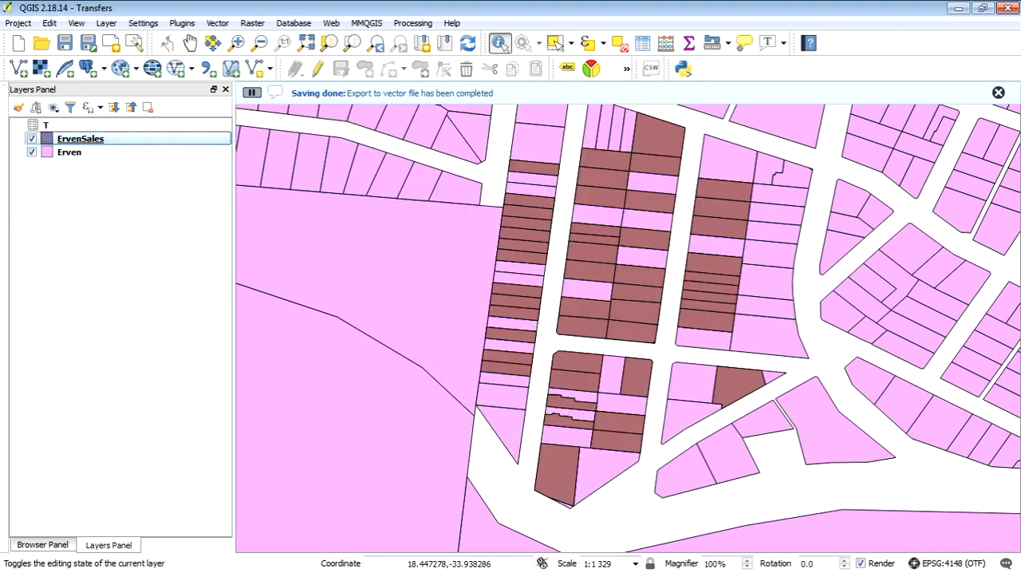
Hide the Erven layer and set the ErvenSales layer's style to Graduated on the T_Max of_1 column.
click(35, 152)
right_click(101, 142)
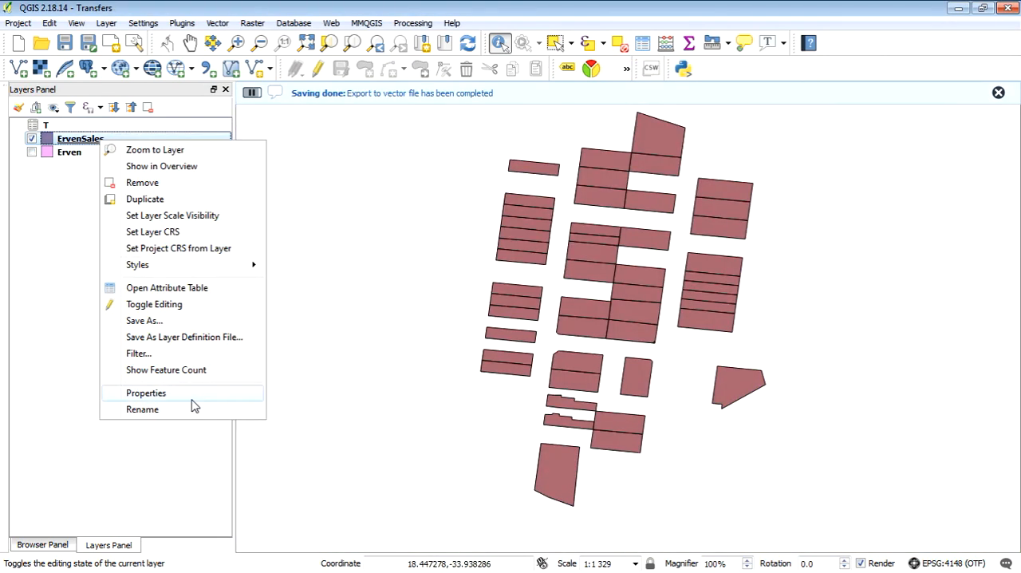
key(Return)
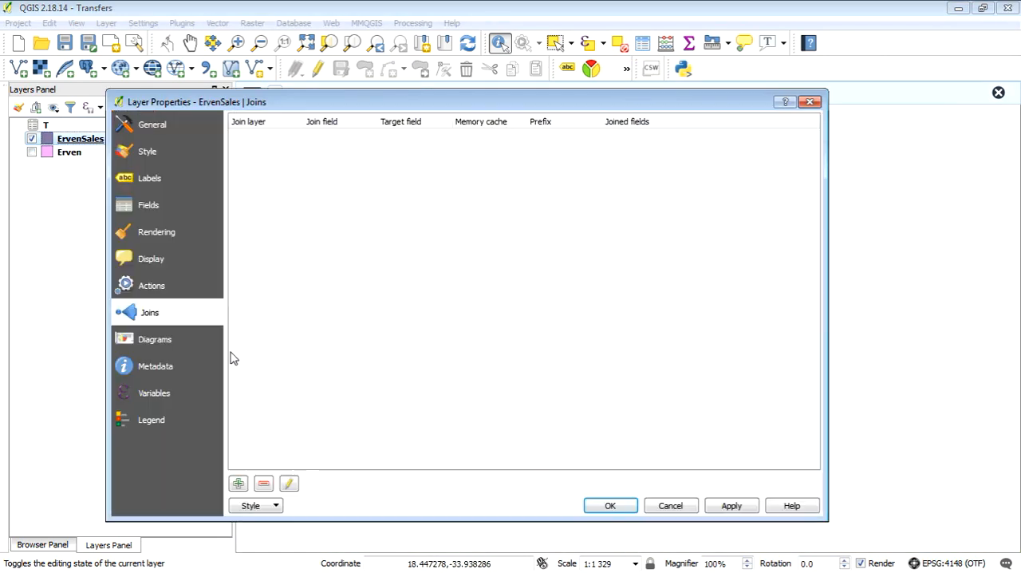
click(164, 150)
click(367, 121)
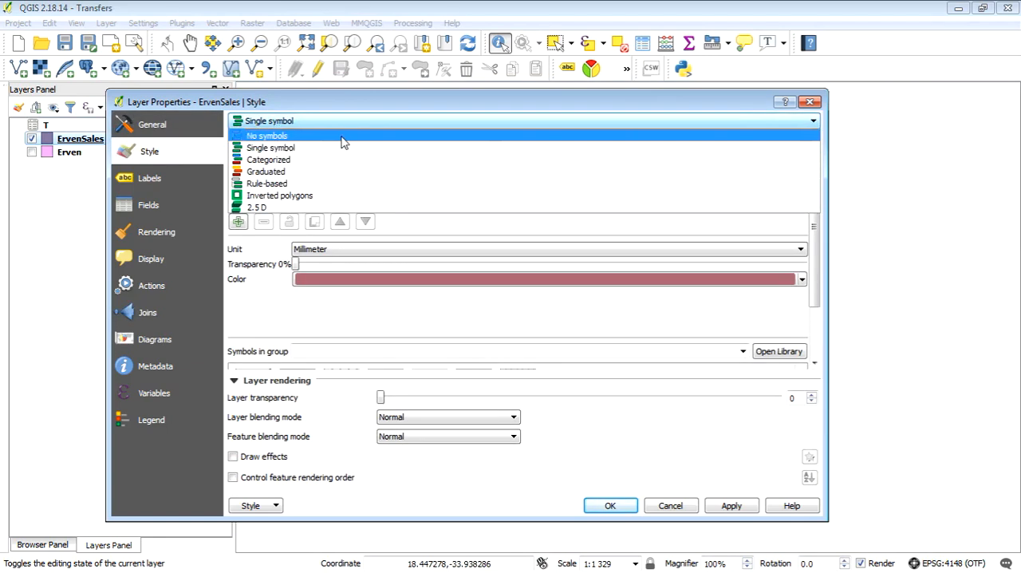
click(307, 173)
click(638, 149)
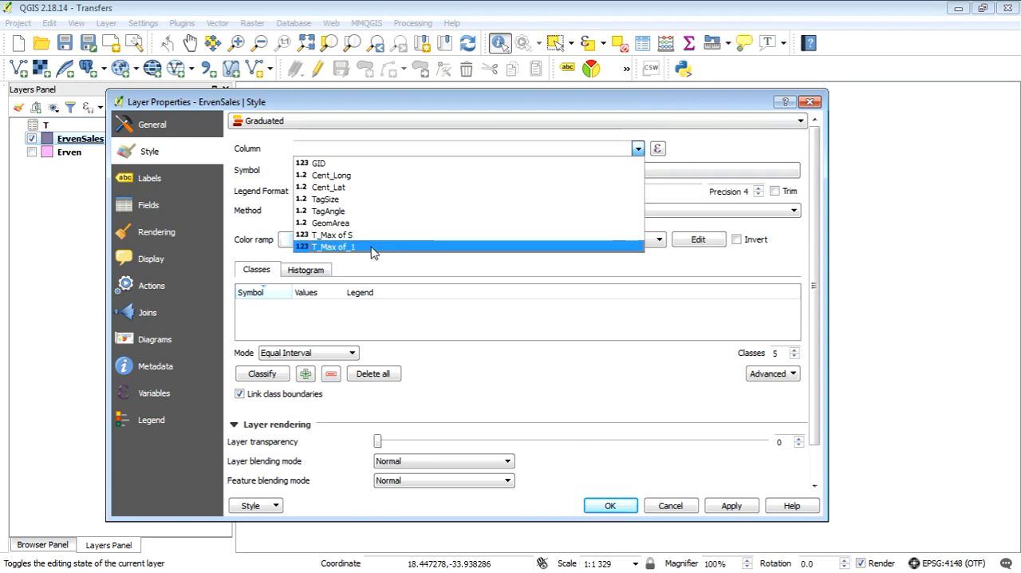
click(374, 247)
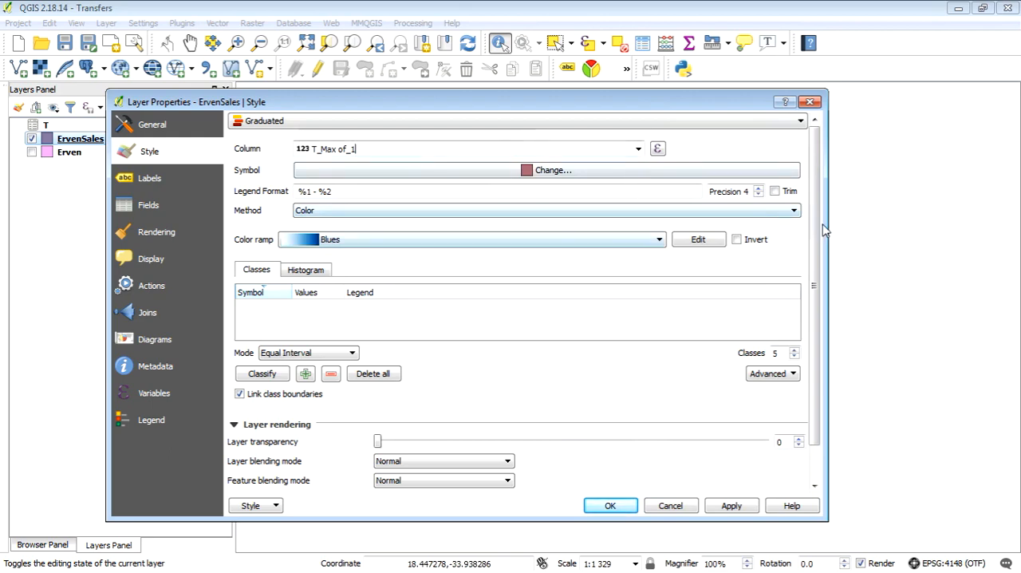
Apply 10 classes and the RdYlGn color ramp to the ErvenSales graduated style, and expand the layer's legend.
drag(781, 354, 715, 367)
text(10)
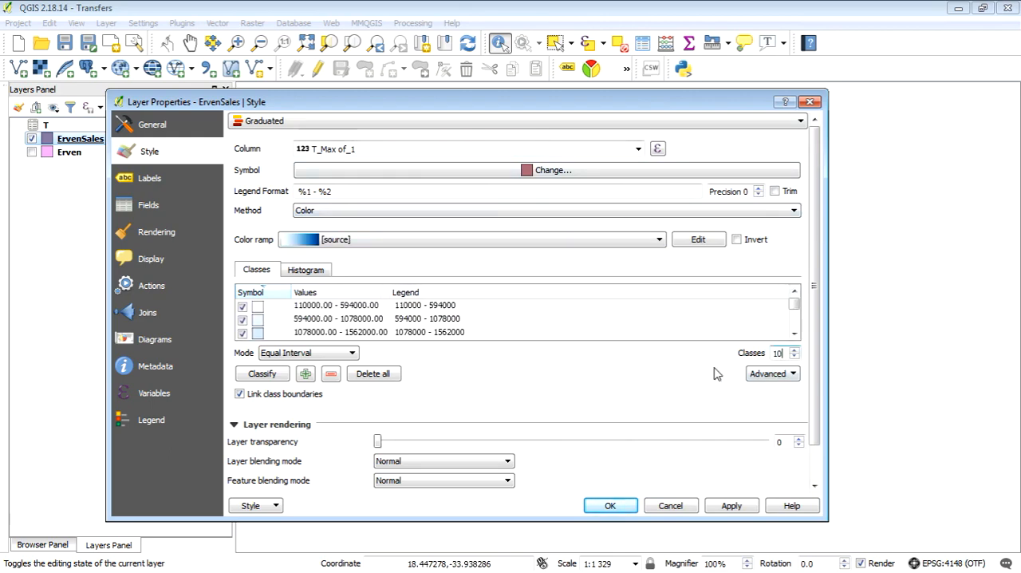
click(655, 242)
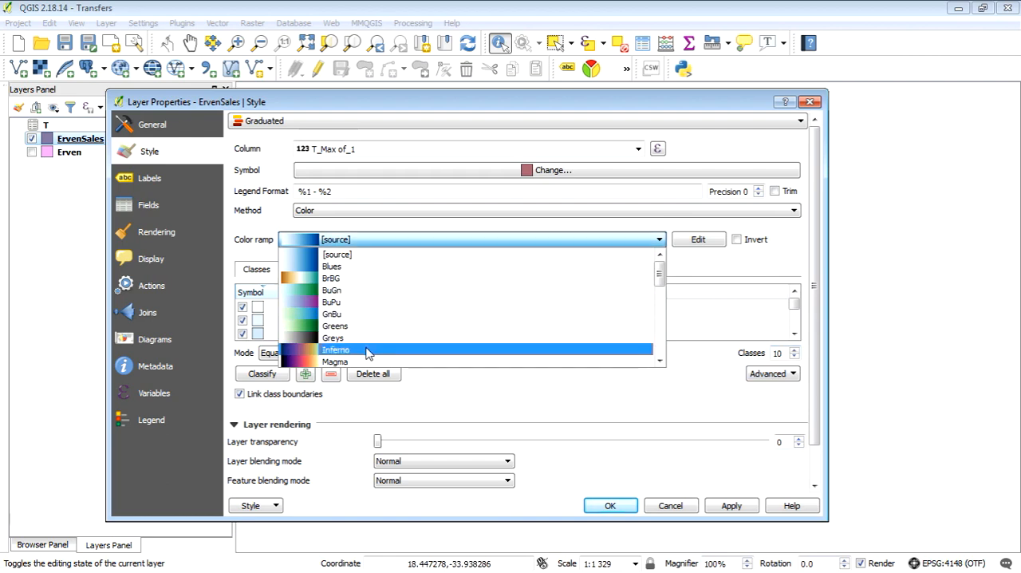
scroll(338, 351, down, 5)
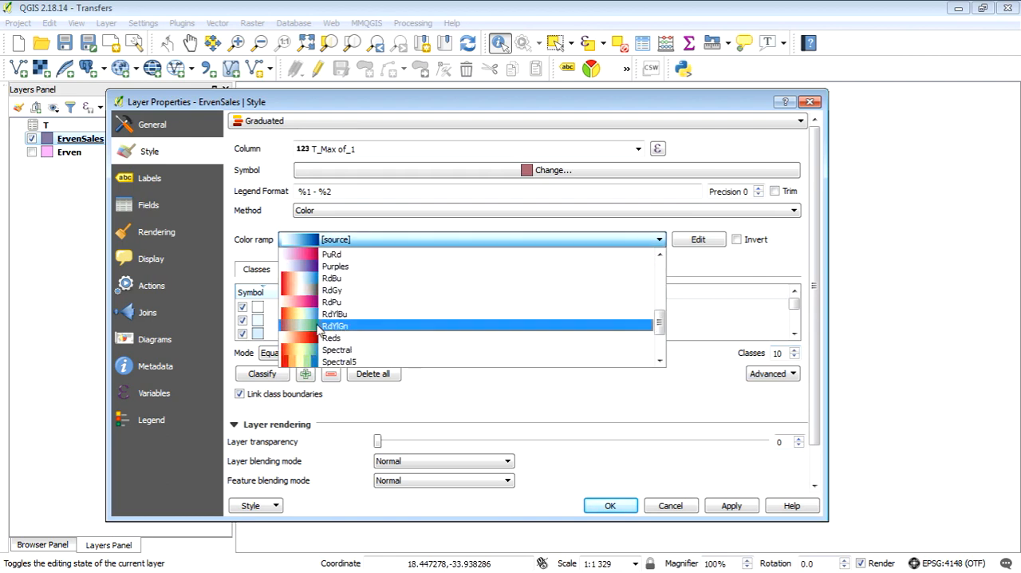
click(335, 326)
click(732, 506)
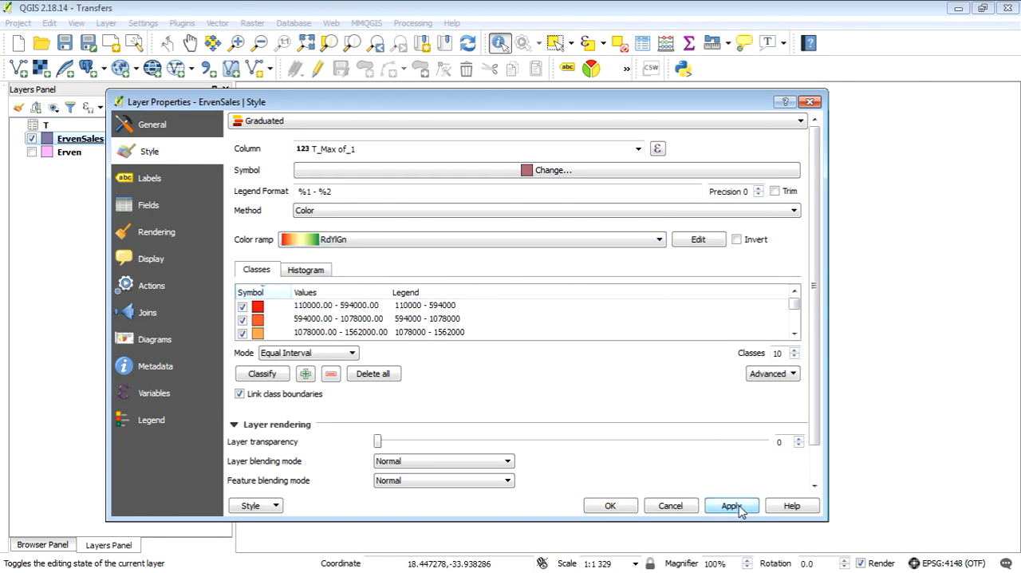
click(610, 506)
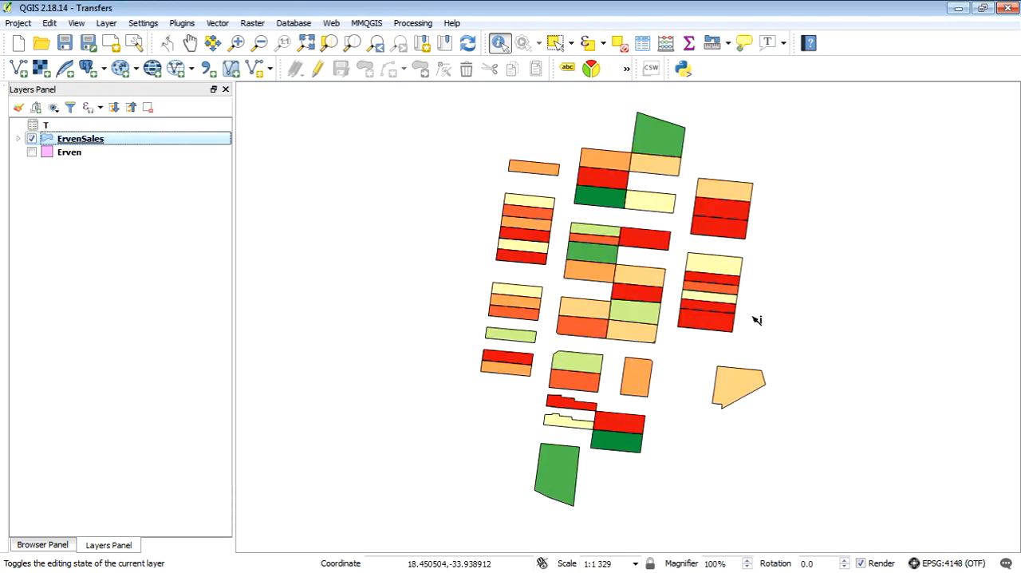
click(18, 139)
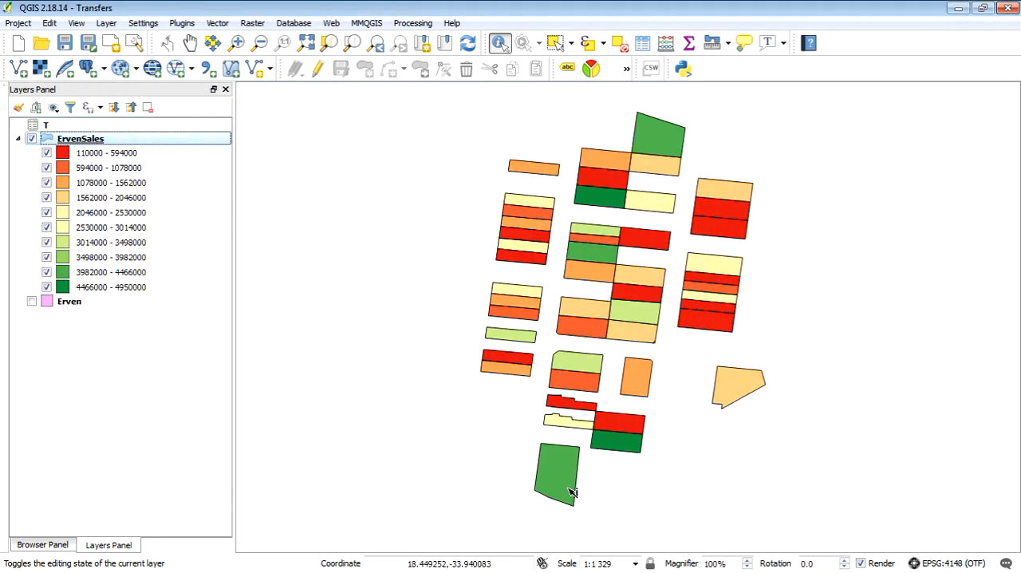